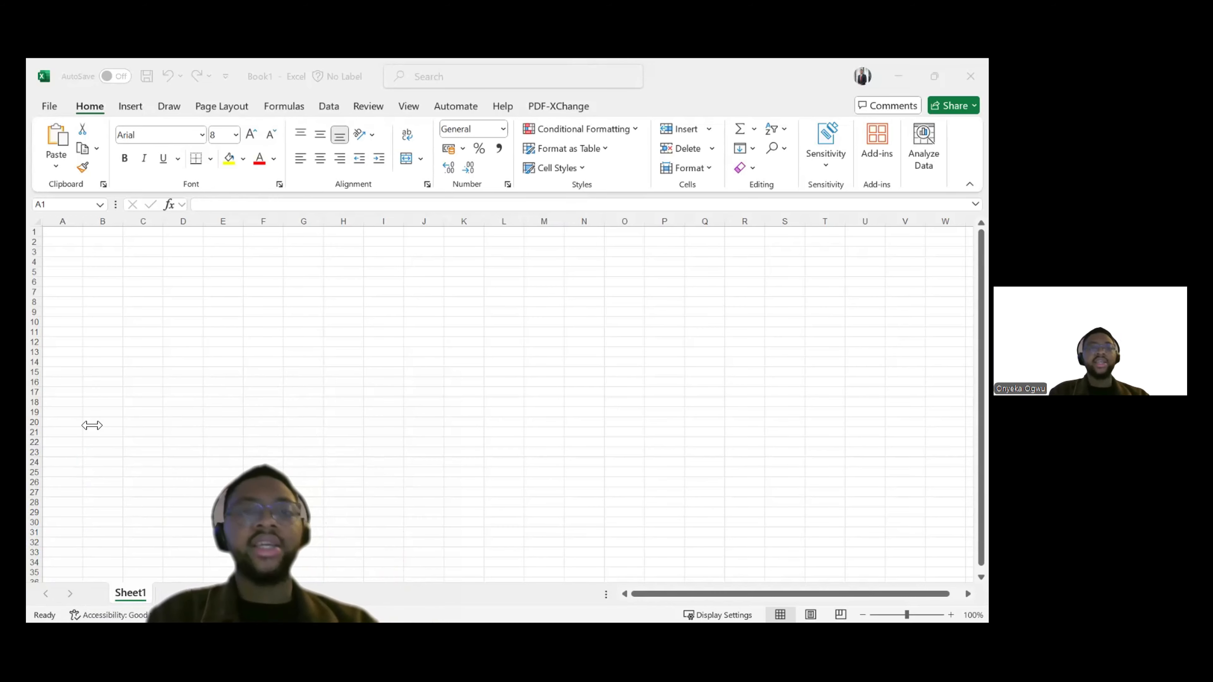
Switch to The Cadbury Foundation report in PDF-XChange Editor and view its cover page
{"action": "left_click", "coordinate": [208, 360]}
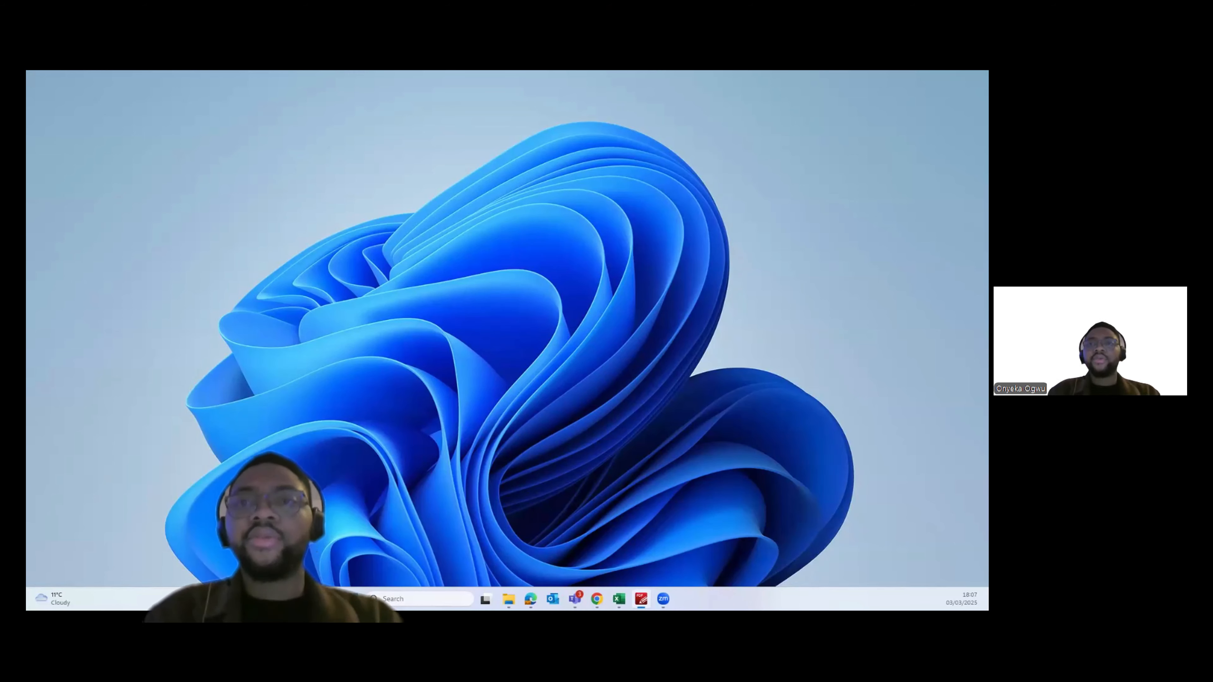
{"action": "key", "text": "alt+Tab"}
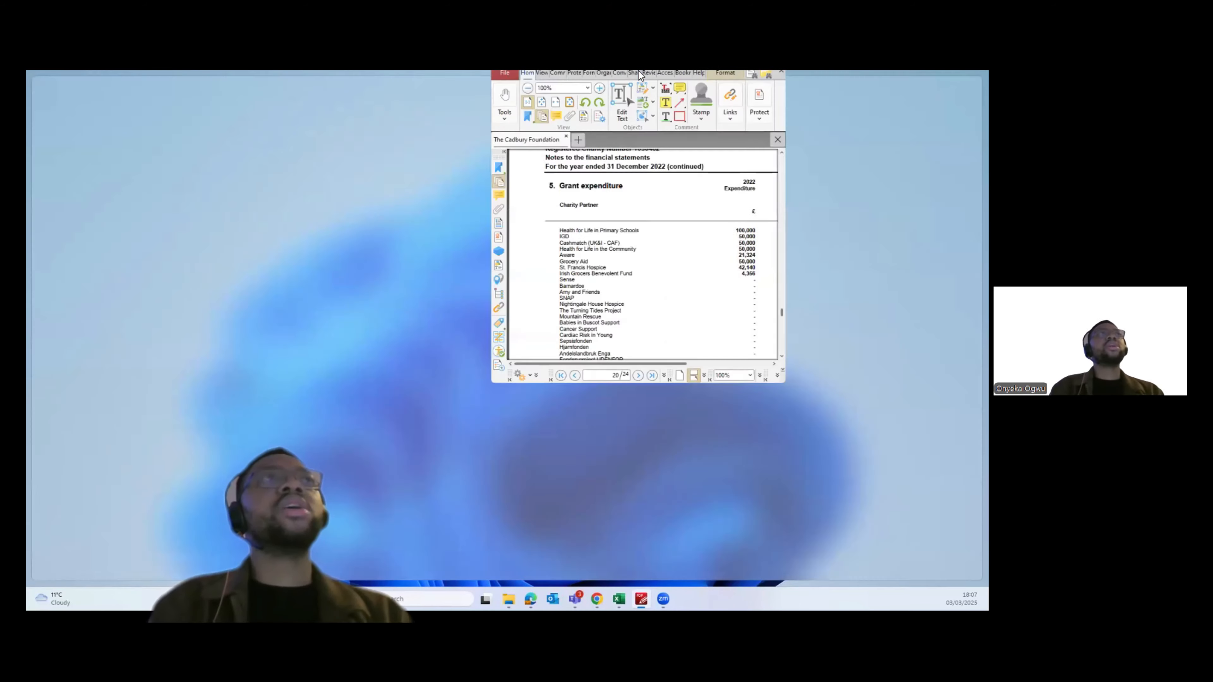
{"action": "scroll", "coordinate": [561, 345], "scroll_direction": "up", "scroll_amount": 2}
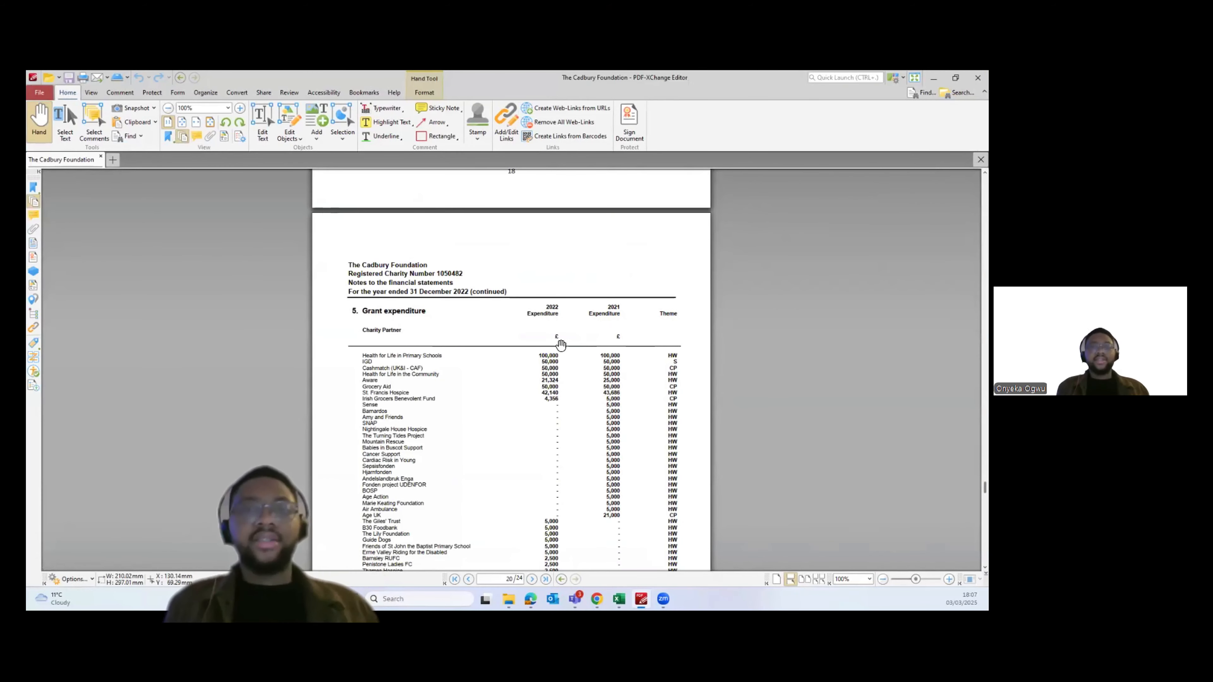
{"action": "left_click_drag", "start_coordinate": [985, 487], "coordinate": [973, 173]}
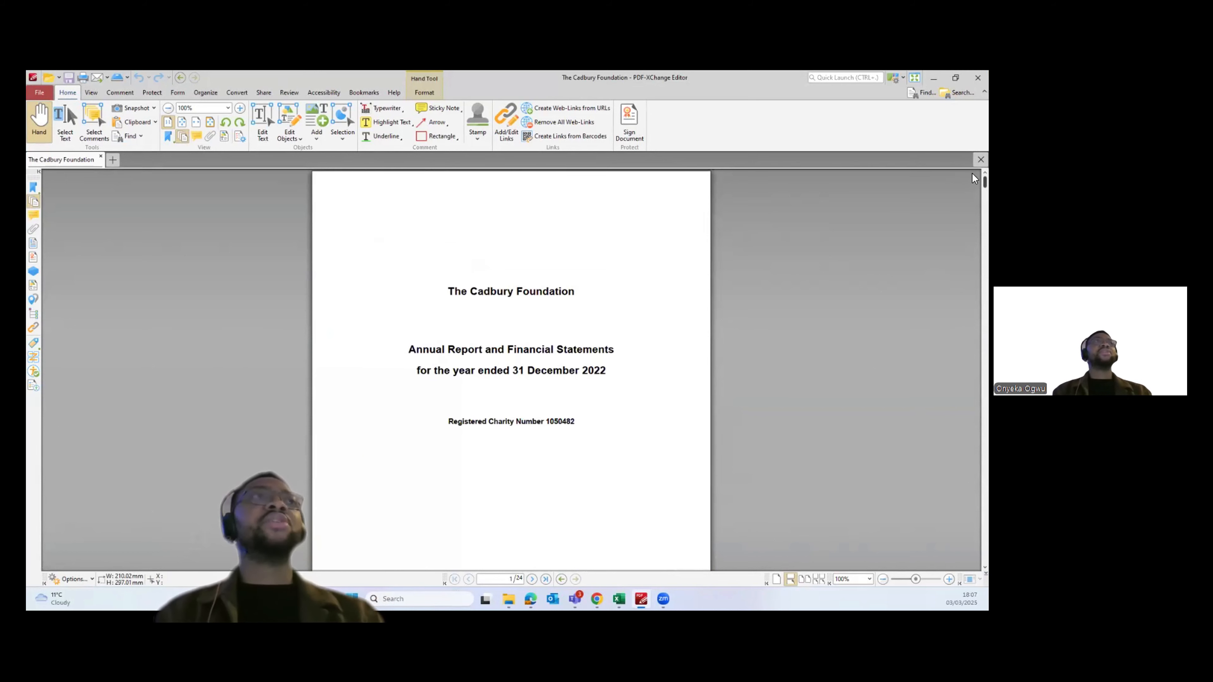
{"action": "scroll", "coordinate": [649, 442], "scroll_direction": "down", "scroll_amount": 3}
{"action": "scroll", "coordinate": [650, 443], "scroll_direction": "up", "scroll_amount": 3}
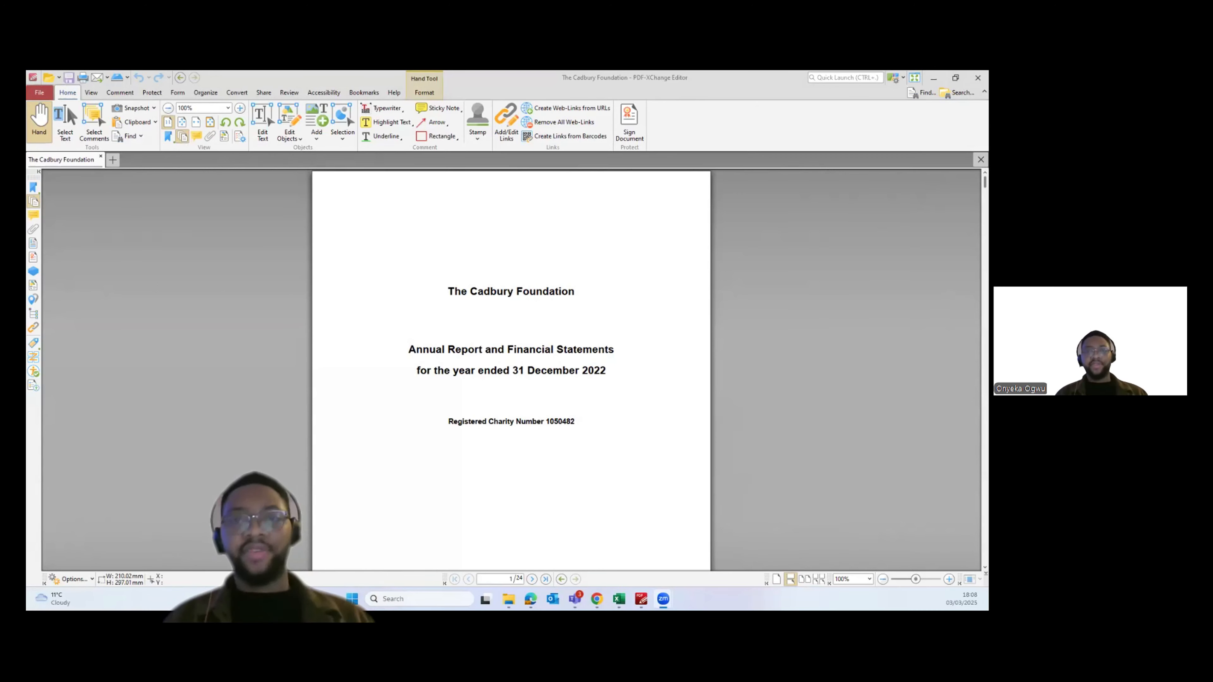
Look through the annual report from the cover to the Grant expenditure note on page 20
{"action": "scroll", "coordinate": [461, 422], "scroll_direction": "down", "scroll_amount": 20}
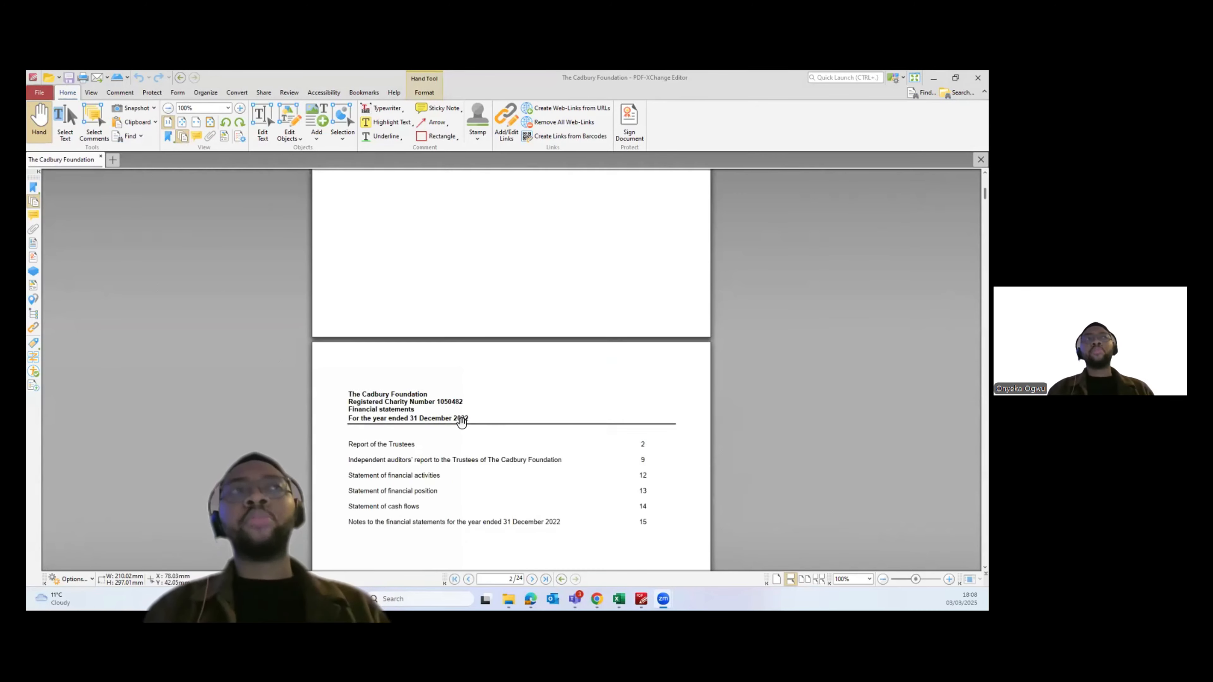
{"action": "scroll", "coordinate": [461, 422], "scroll_direction": "down", "scroll_amount": 15}
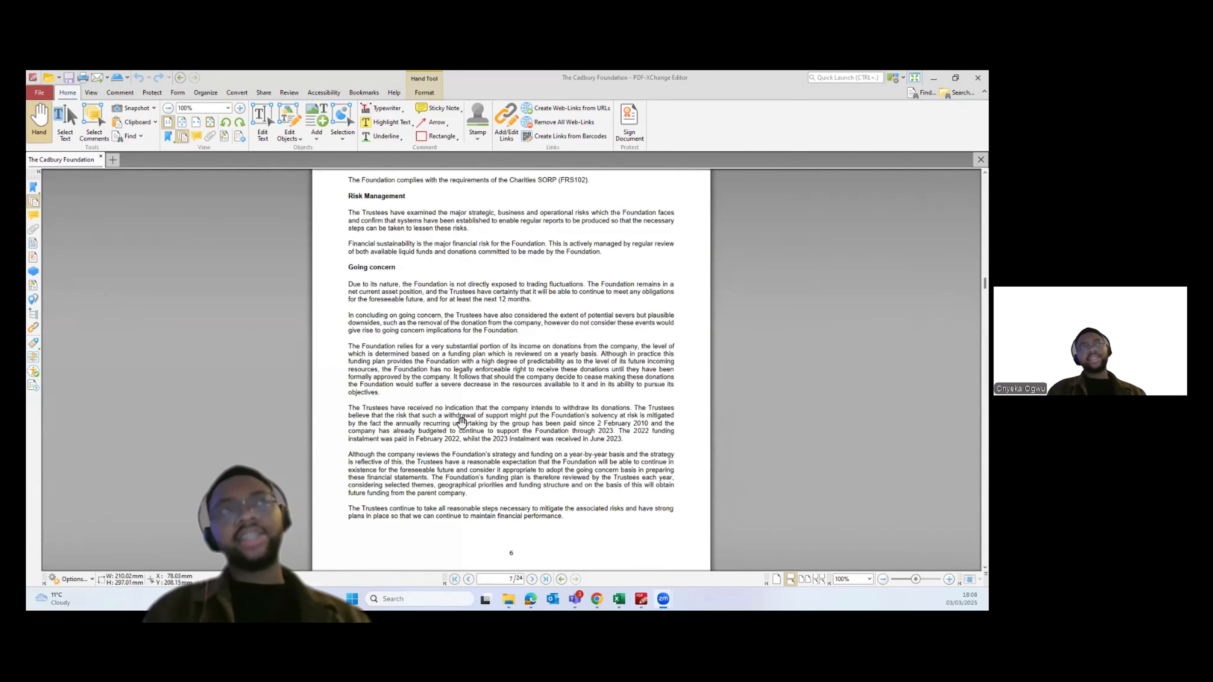
{"action": "scroll", "coordinate": [461, 423], "scroll_direction": "up", "scroll_amount": 2}
{"action": "scroll", "coordinate": [461, 422], "scroll_direction": "up", "scroll_amount": 2}
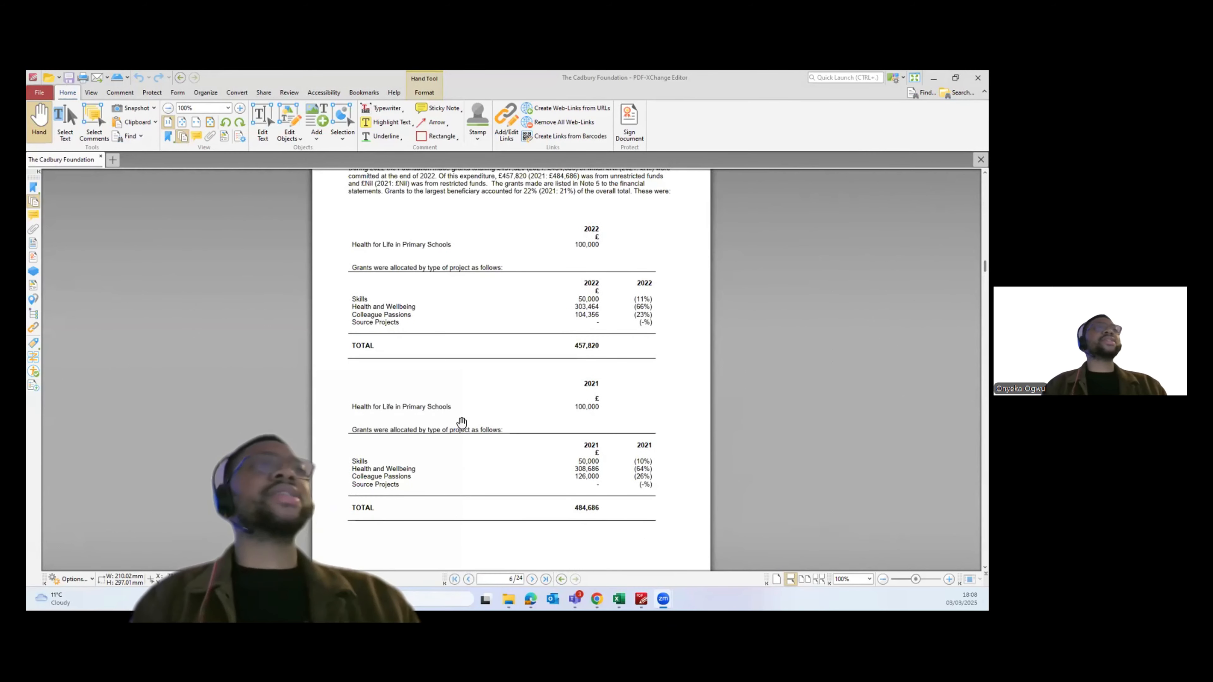
{"action": "scroll", "coordinate": [461, 422], "scroll_direction": "down", "scroll_amount": 20}
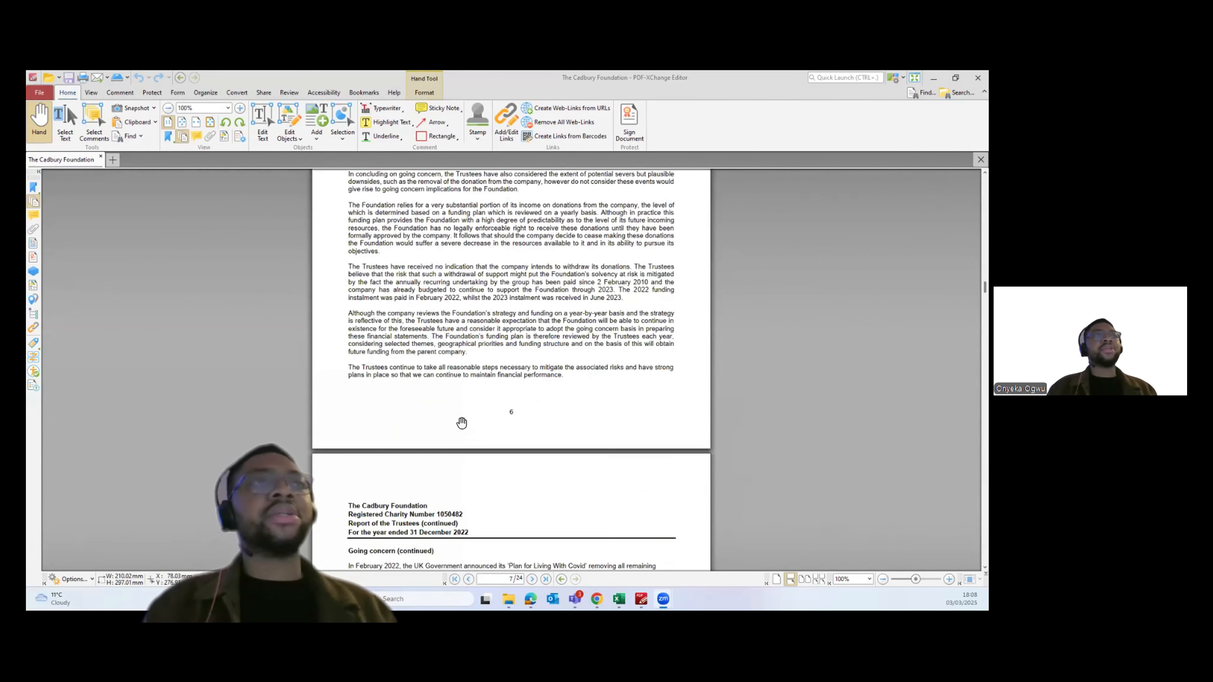
{"action": "scroll", "coordinate": [461, 422], "scroll_direction": "down", "scroll_amount": 20}
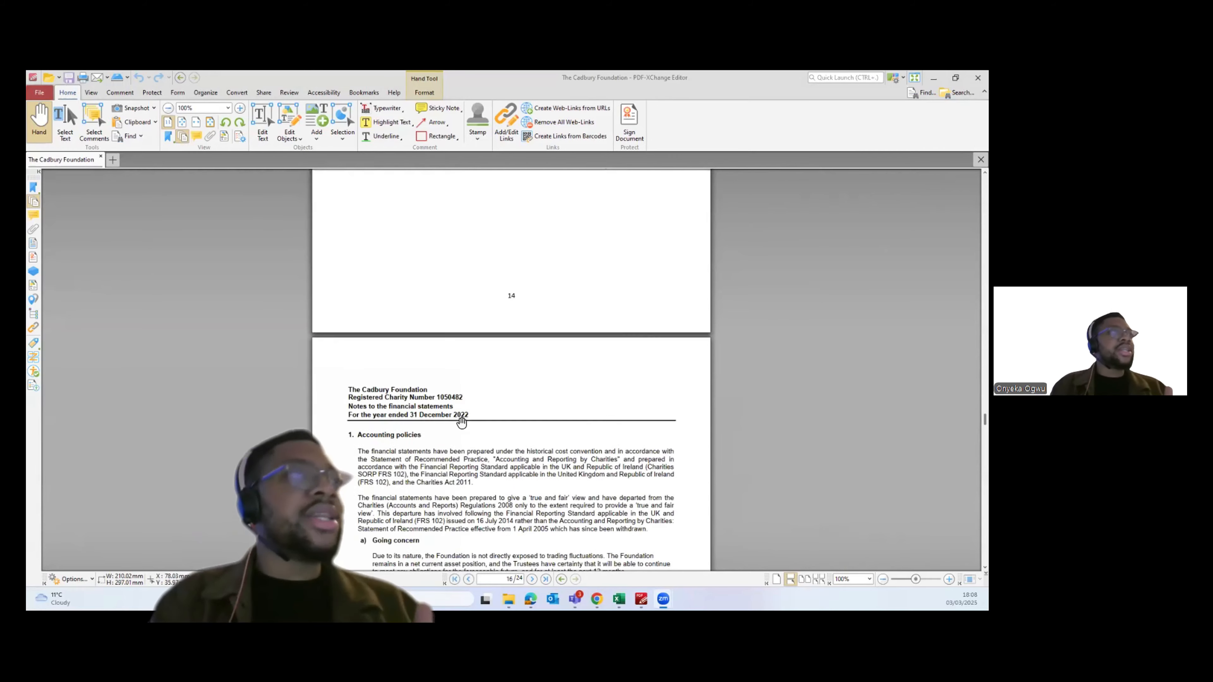
{"action": "scroll", "coordinate": [461, 422], "scroll_direction": "down", "scroll_amount": 20}
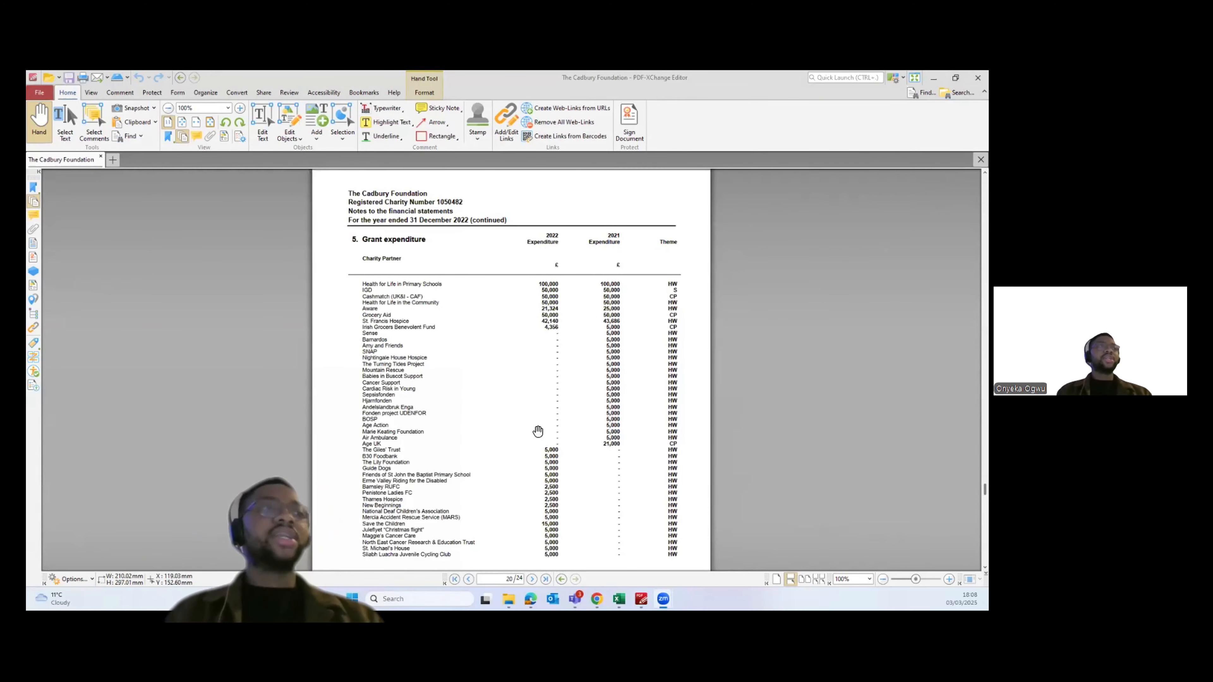
{"action": "scroll", "coordinate": [538, 428], "scroll_direction": "down", "scroll_amount": 1}
{"action": "scroll", "coordinate": [538, 431], "scroll_direction": "up", "scroll_amount": 1}
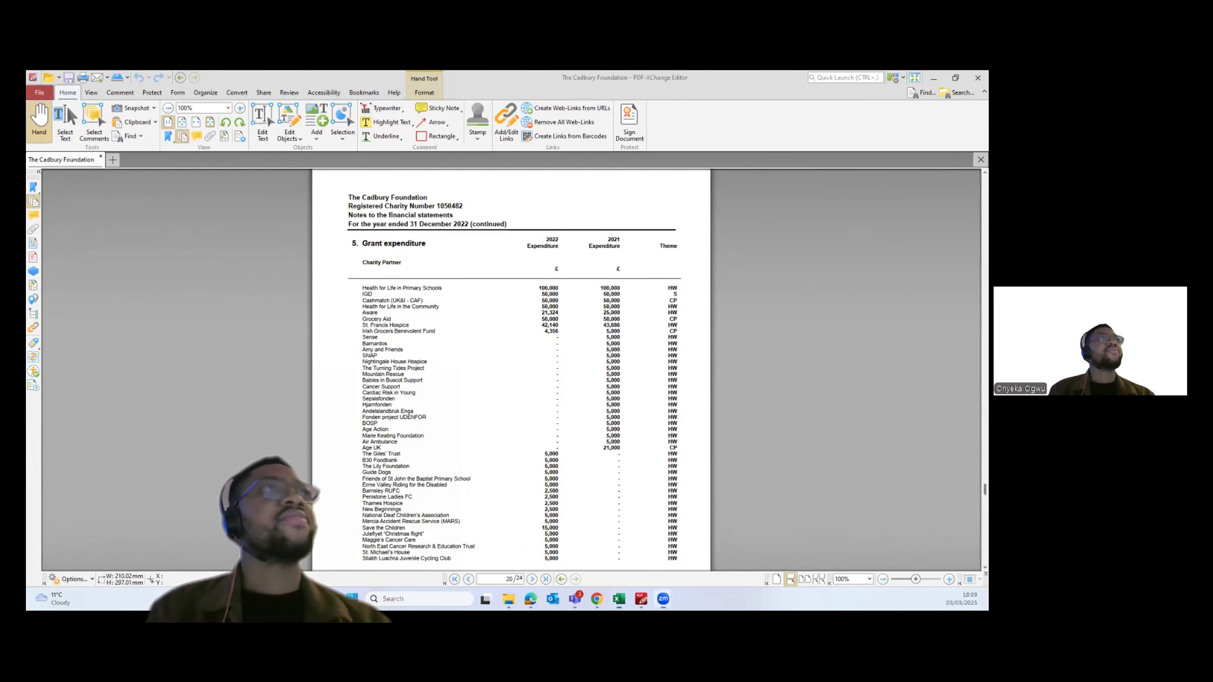
Switch to the blank Excel workbook and examine the Get Data sources for files, databases, online services and other sources
{"action": "left_click", "coordinate": [619, 600]}
{"action": "left_click", "coordinate": [385, 274]}
{"action": "scroll", "coordinate": [476, 307], "scroll_direction": "up", "scroll_amount": 10}
{"action": "left_click", "coordinate": [476, 309]}
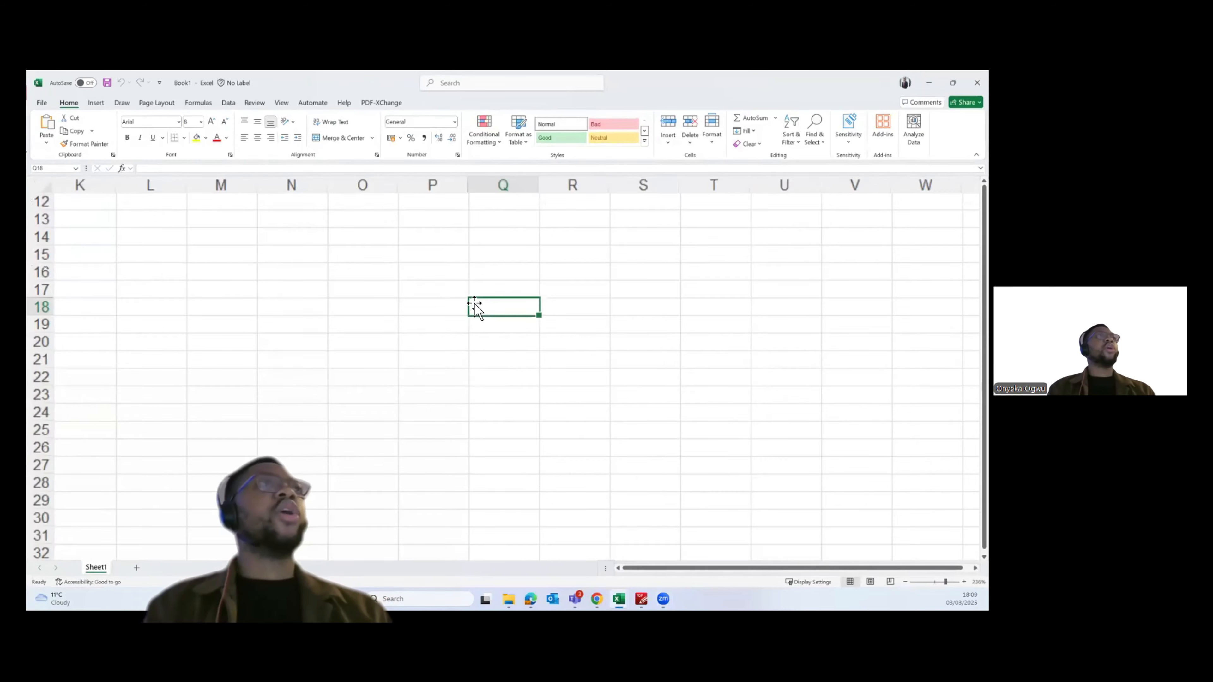
{"action": "scroll", "coordinate": [256, 317], "scroll_direction": "down", "scroll_amount": 5}
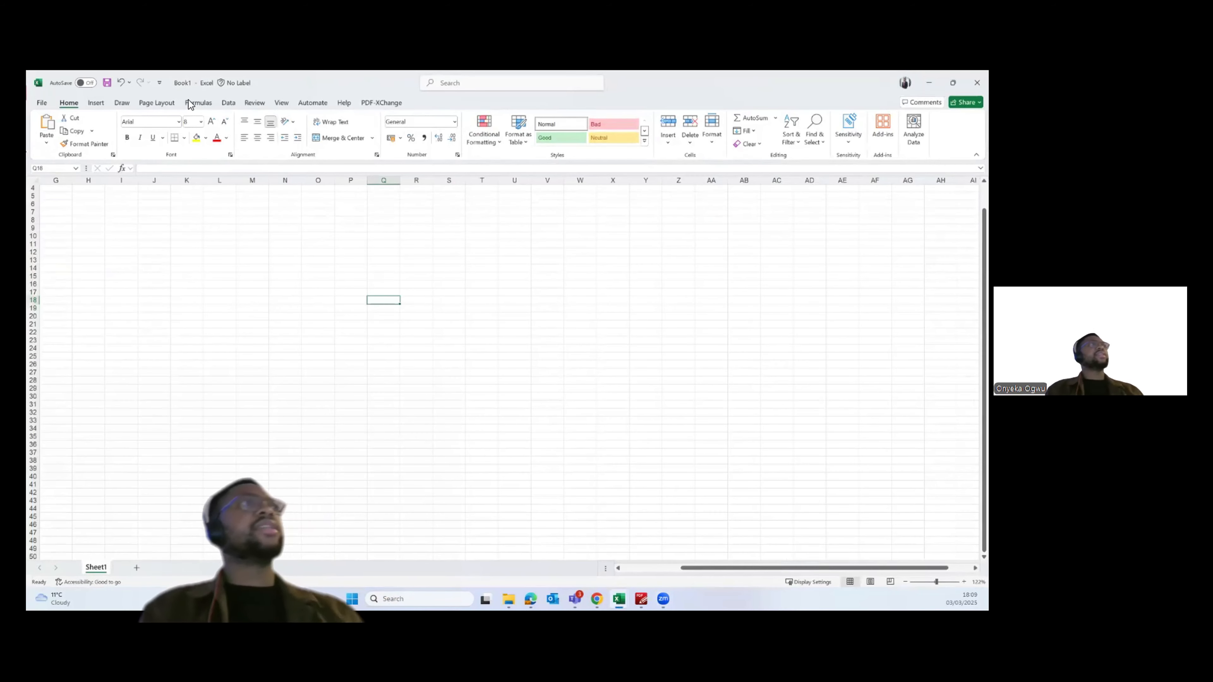
{"action": "left_click", "coordinate": [229, 102]}
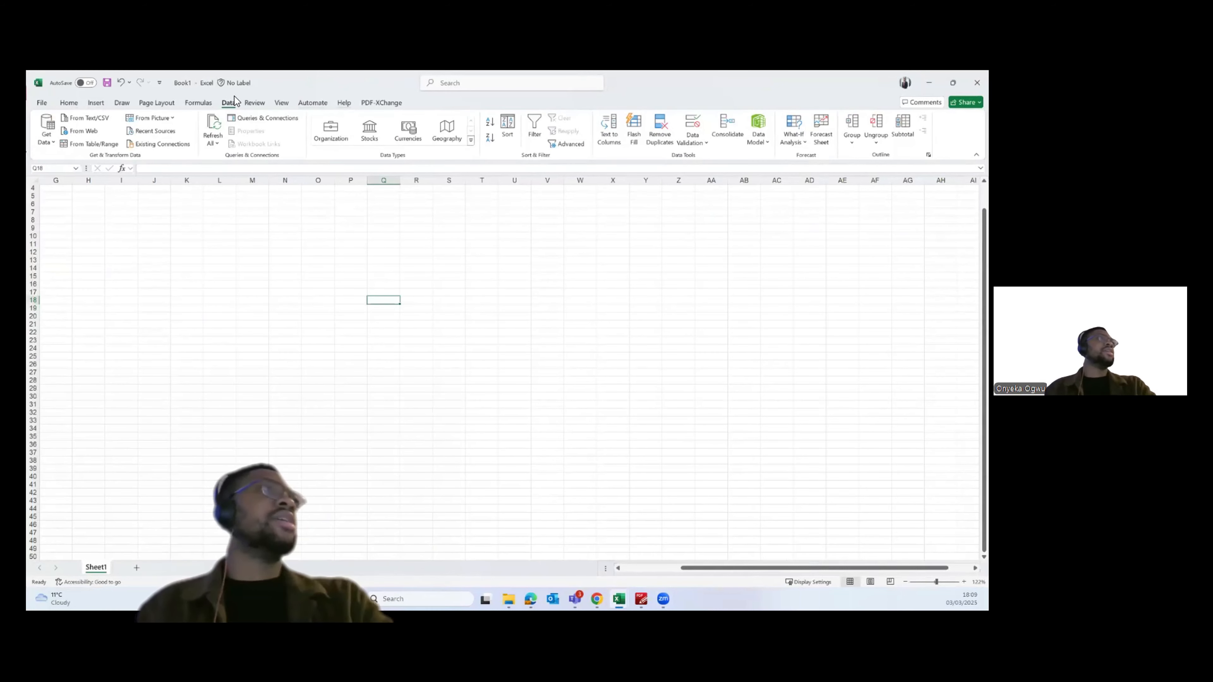
{"action": "left_click", "coordinate": [51, 139]}
{"action": "mouse_move", "coordinate": [83, 161]}
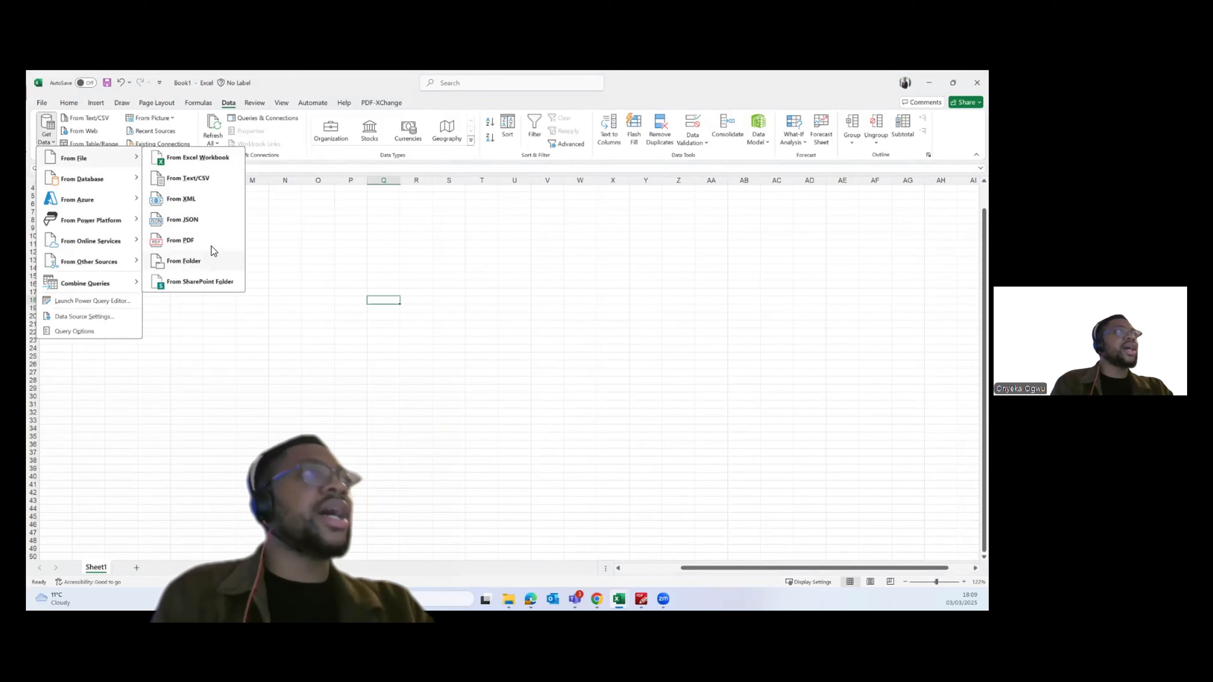
{"action": "mouse_move", "coordinate": [110, 179]}
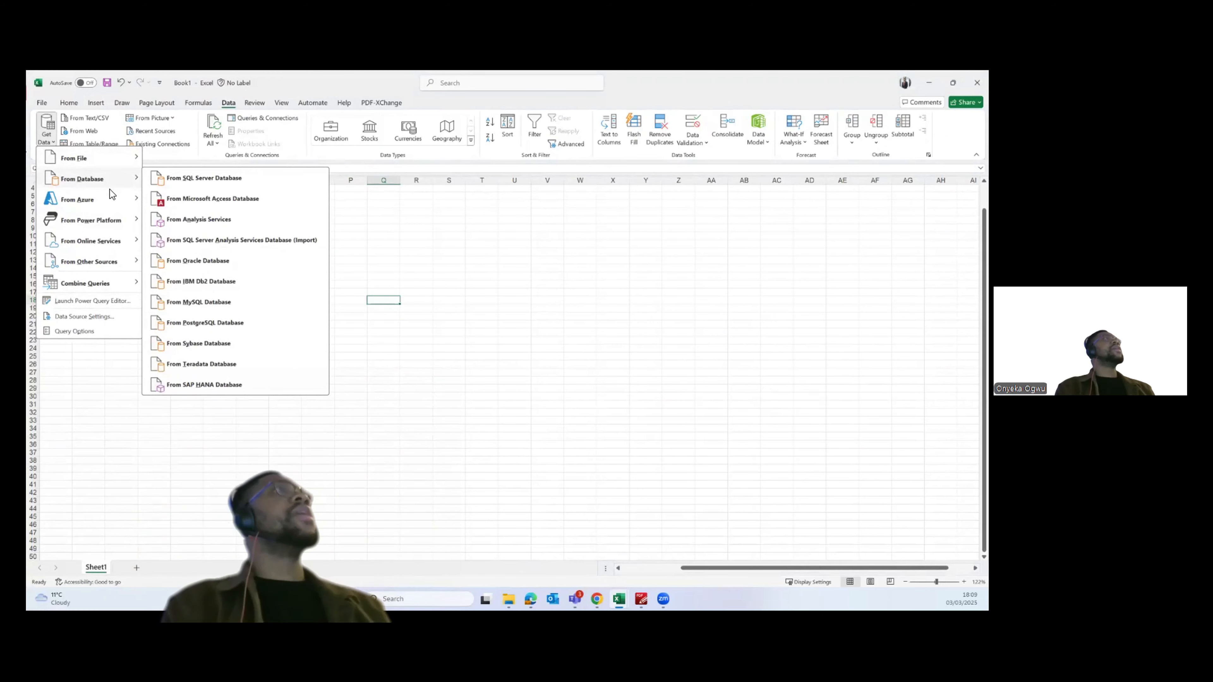
{"action": "mouse_move", "coordinate": [107, 243]}
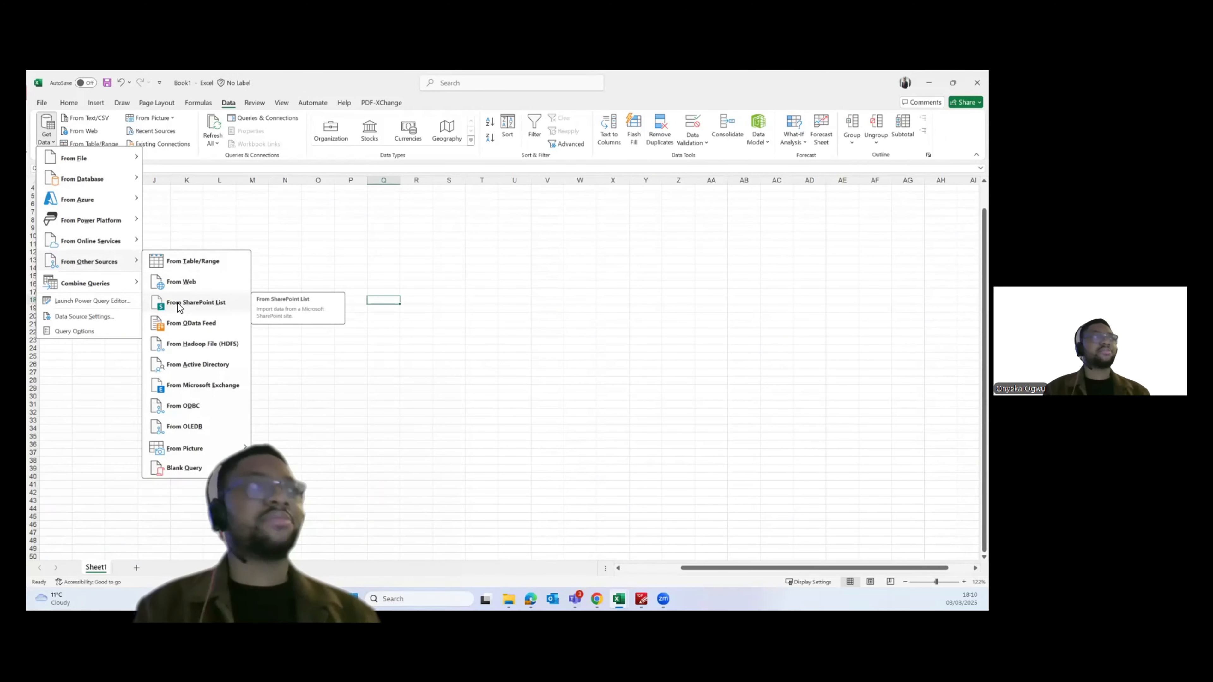
{"action": "mouse_move", "coordinate": [106, 155]}
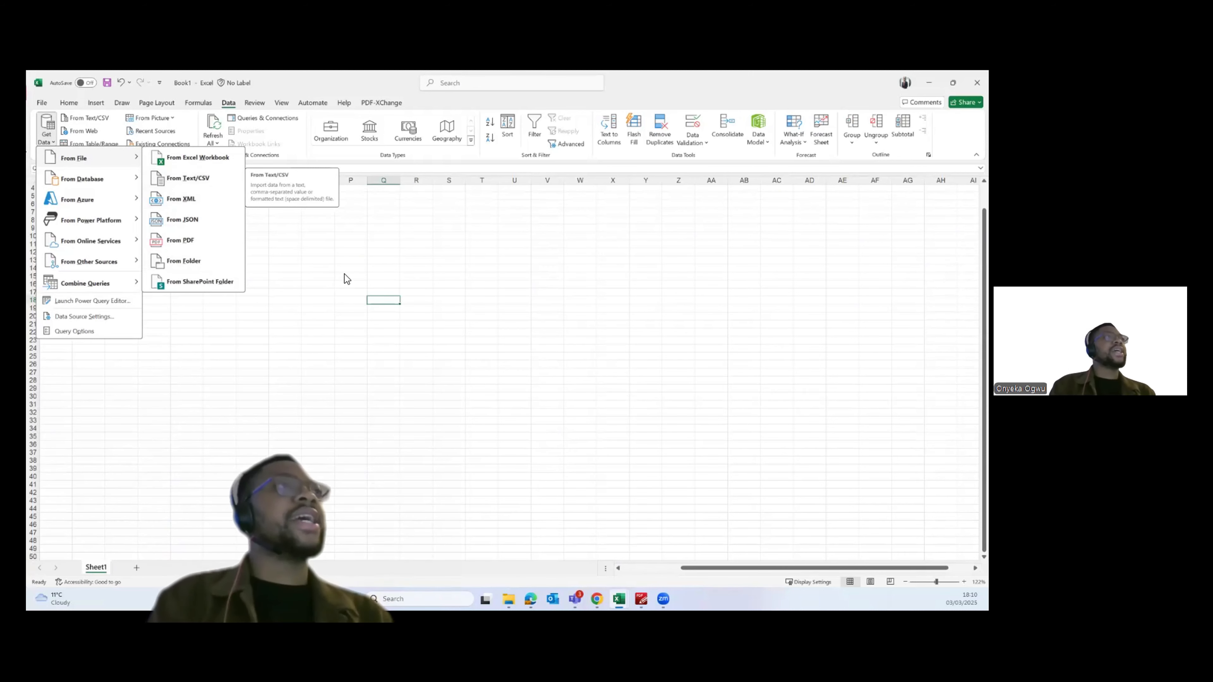
{"action": "left_click", "coordinate": [395, 285]}
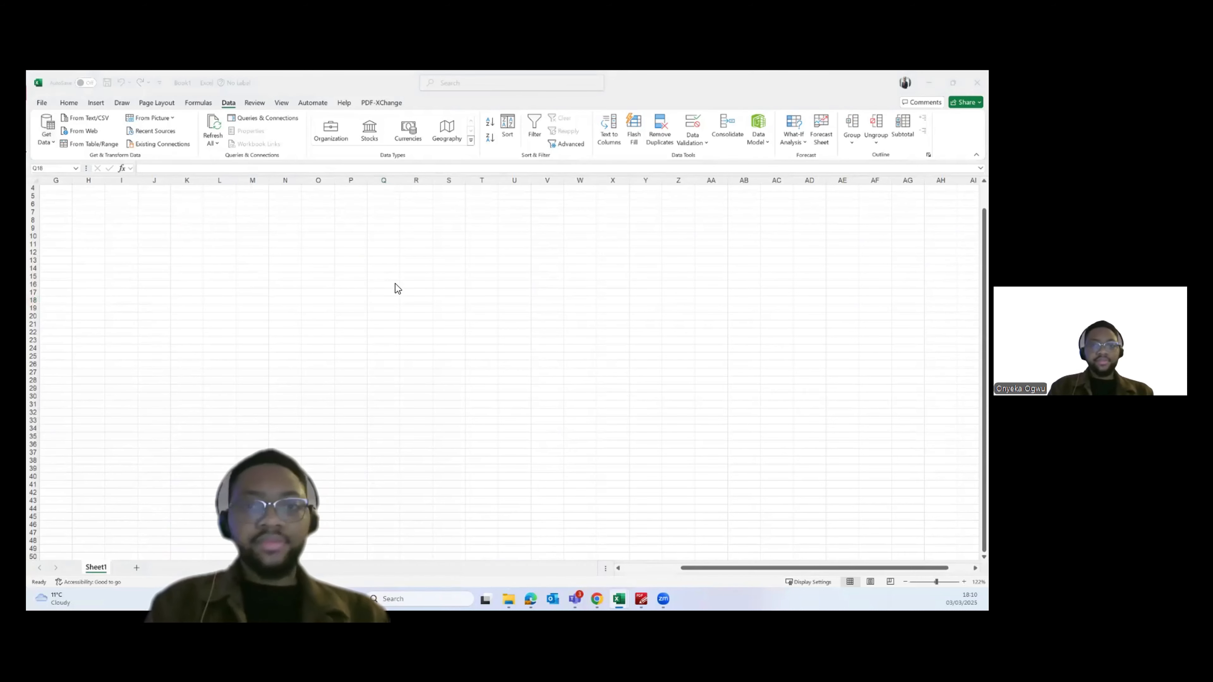
Review the full Grant expenditure table in the PDF-XChange Editor report and return to the Excel workbook
{"action": "key", "text": "alt+Tab"}
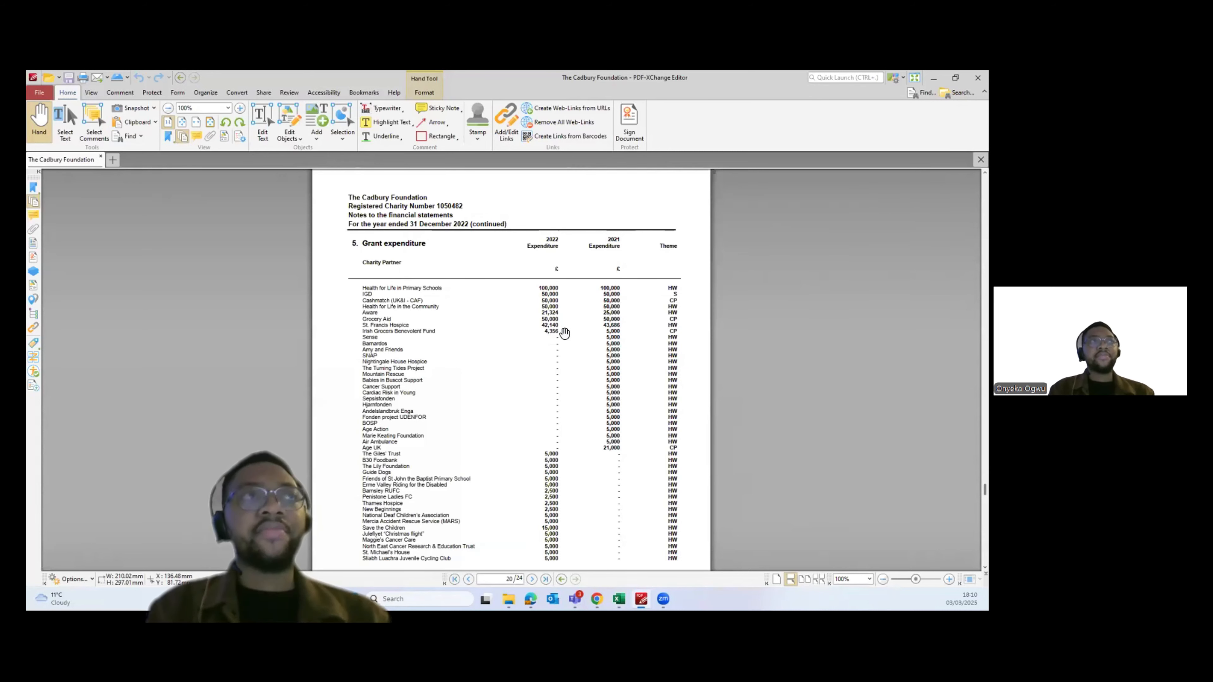
{"action": "scroll", "coordinate": [608, 340], "scroll_direction": "down", "scroll_amount": 2}
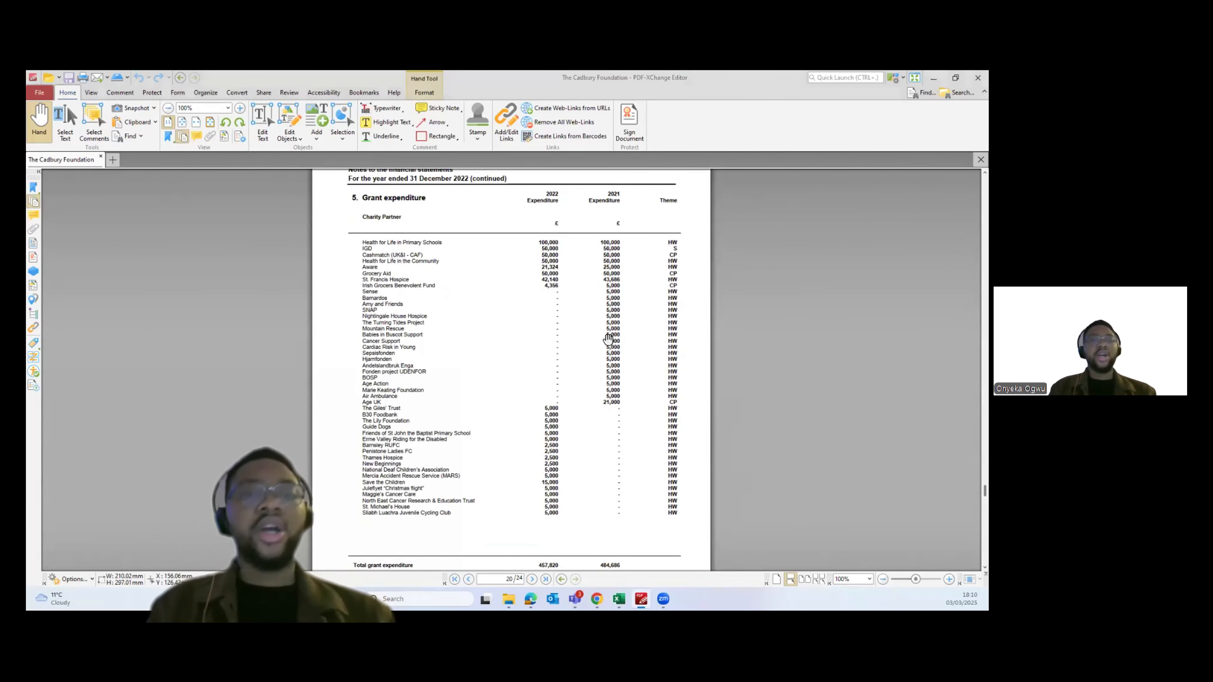
{"action": "key", "text": "alt+Tab"}
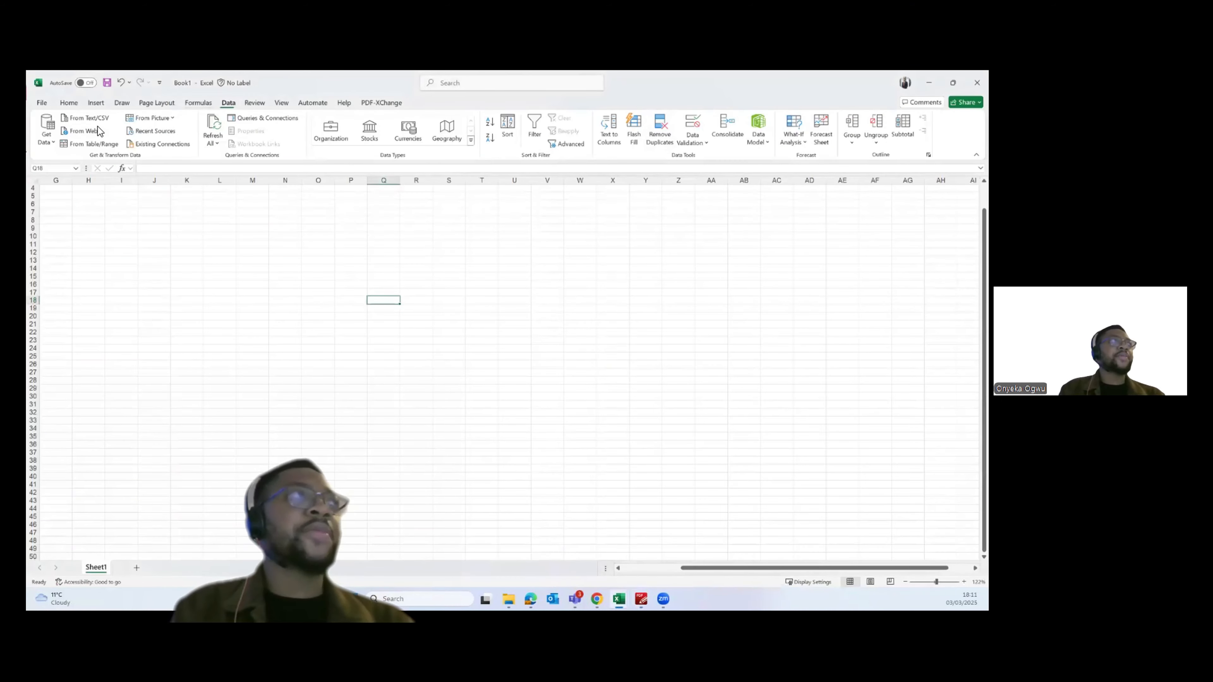
Get data from the PDF file The Cadbury Foundation, bringing up its list of importable tables
{"action": "left_click", "coordinate": [47, 136]}
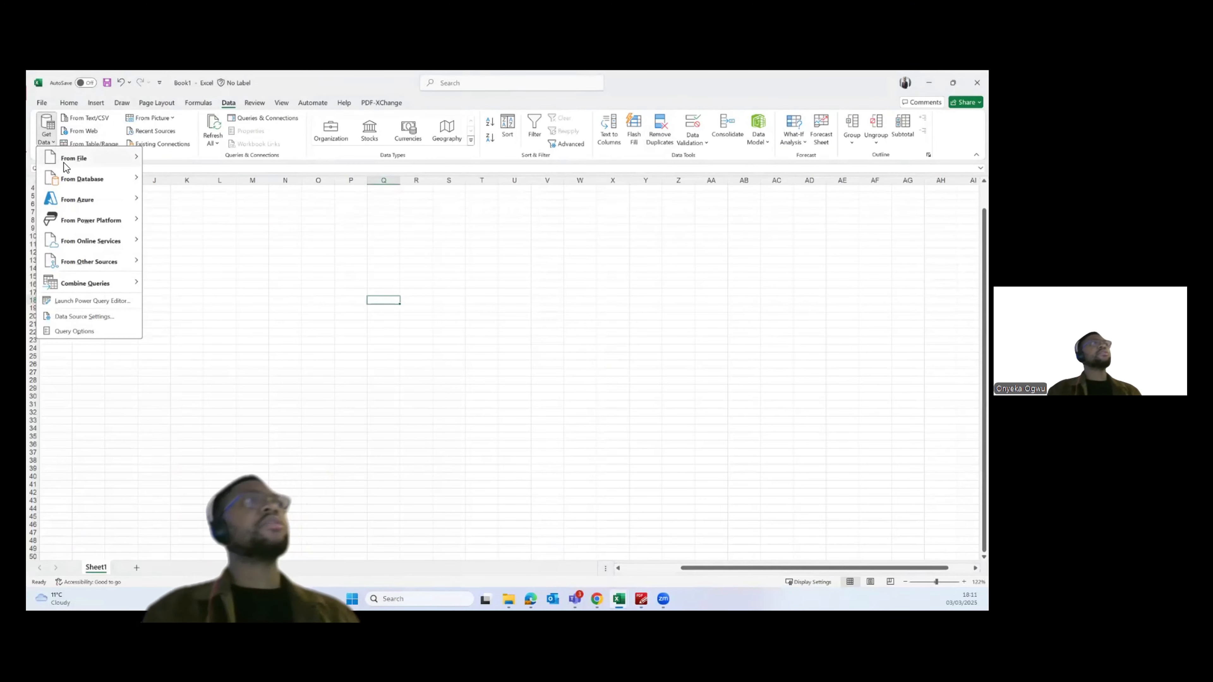
{"action": "mouse_move", "coordinate": [63, 162]}
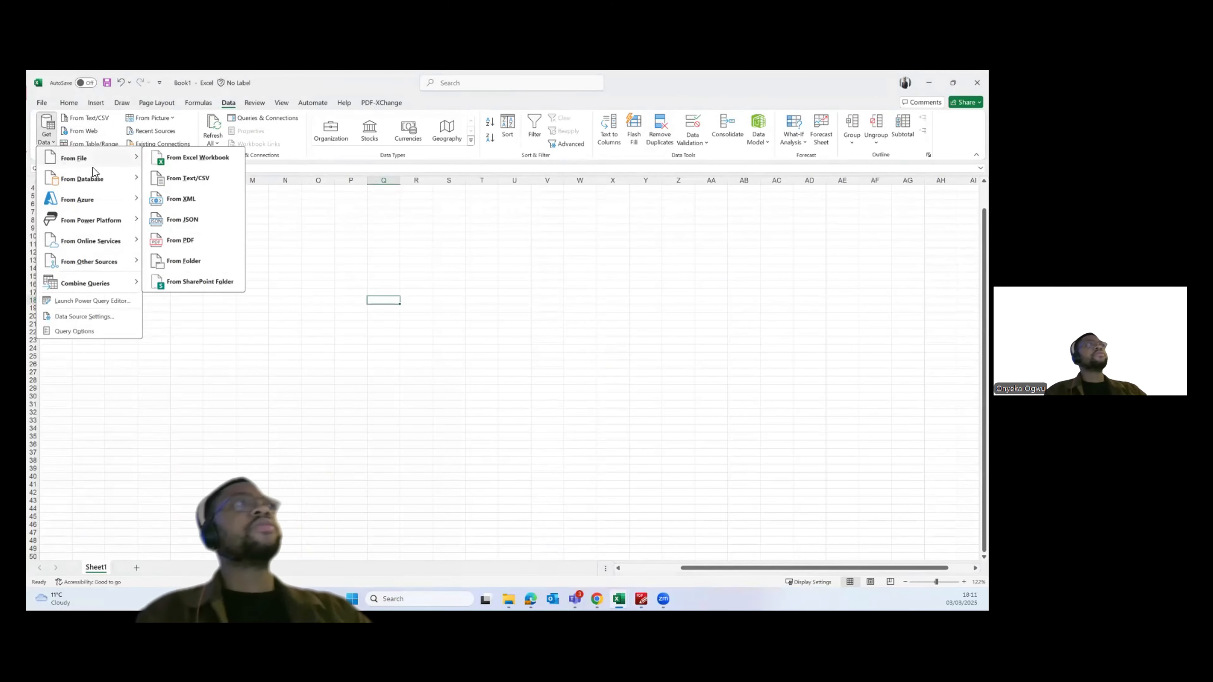
{"action": "left_click", "coordinate": [173, 241]}
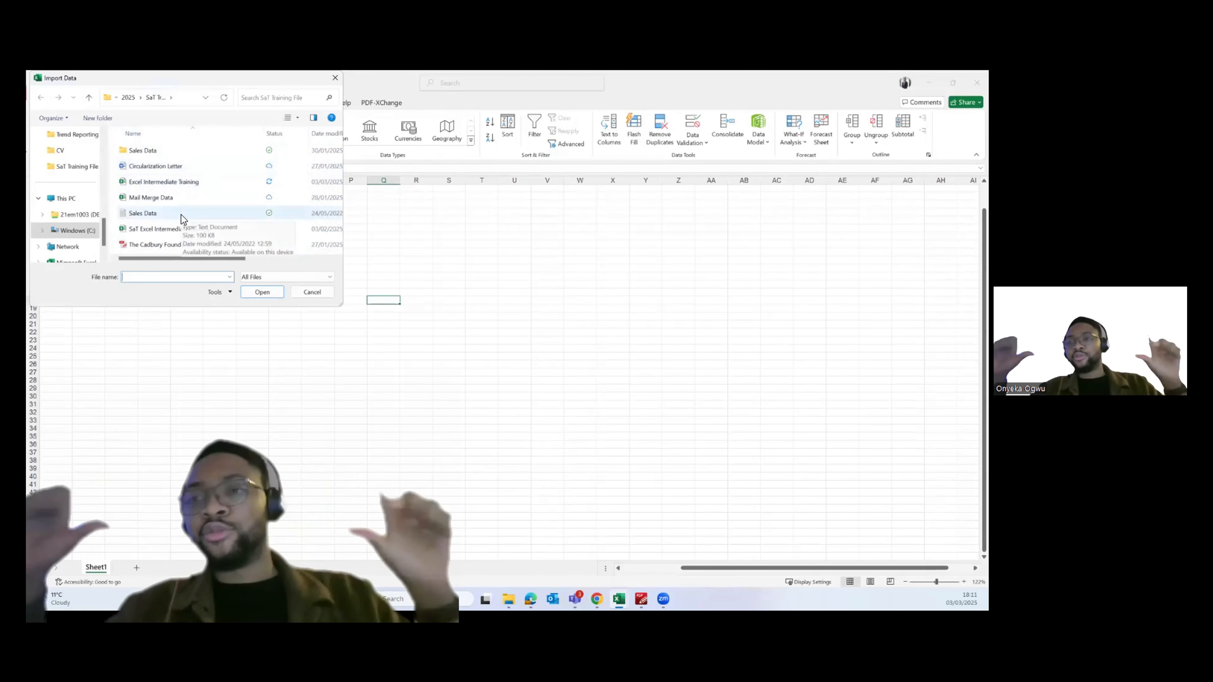
{"action": "left_click", "coordinate": [156, 243]}
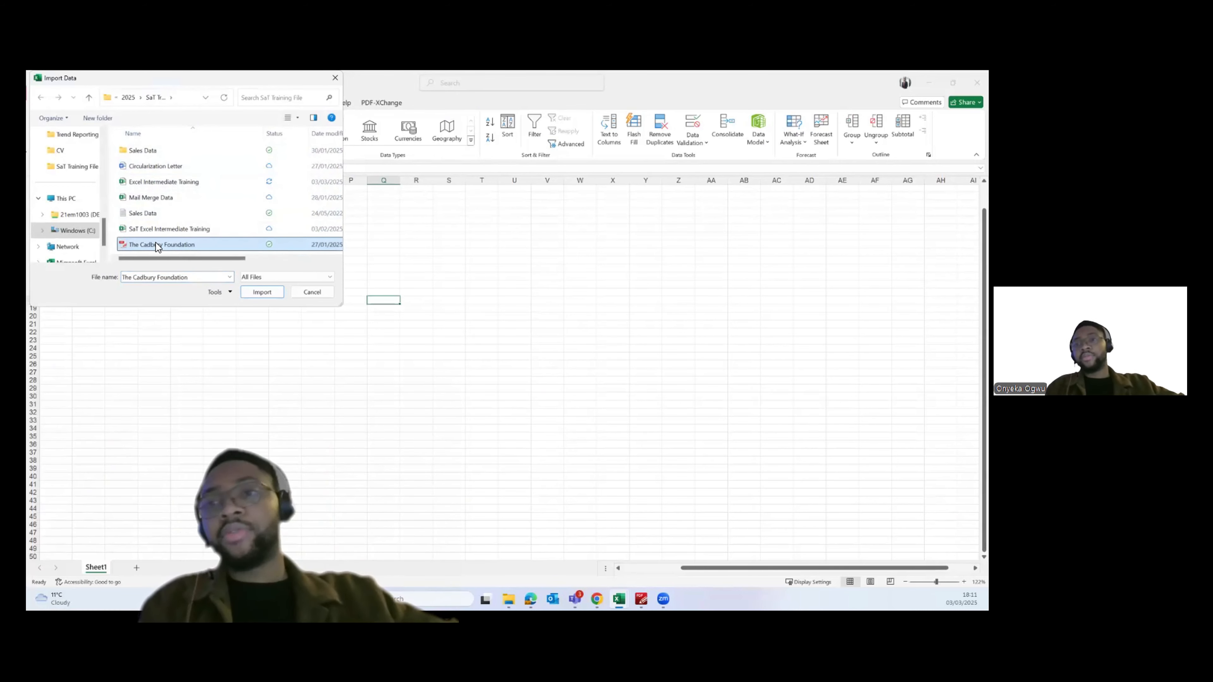
{"action": "left_click", "coordinate": [262, 292]}
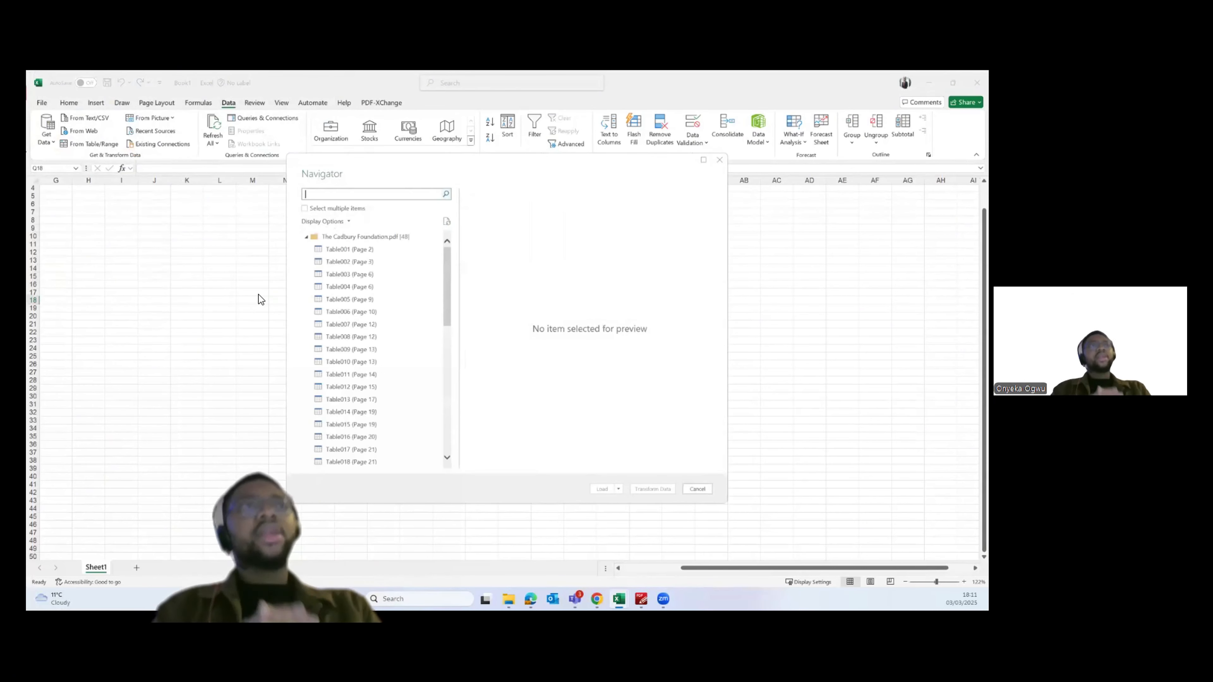
Preview the first tables found in the PDF, from Table001 (Page 2) through Table005 (Page 9)
{"action": "left_click", "coordinate": [360, 251]}
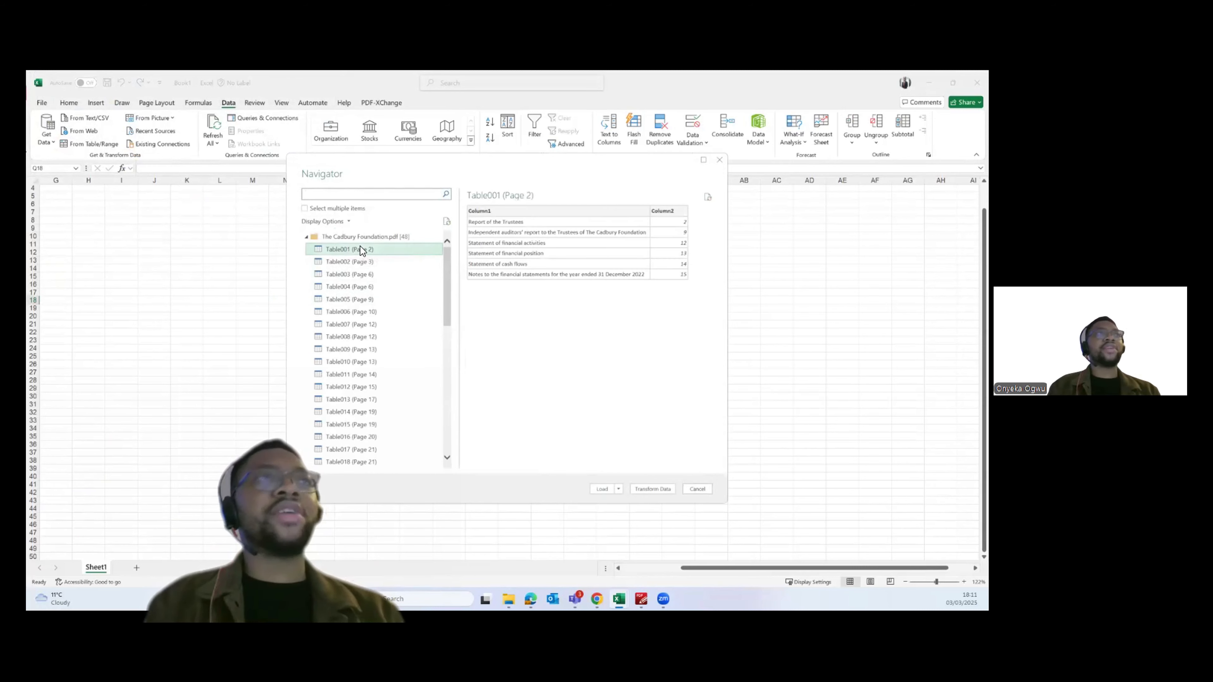
{"action": "left_click", "coordinate": [366, 264]}
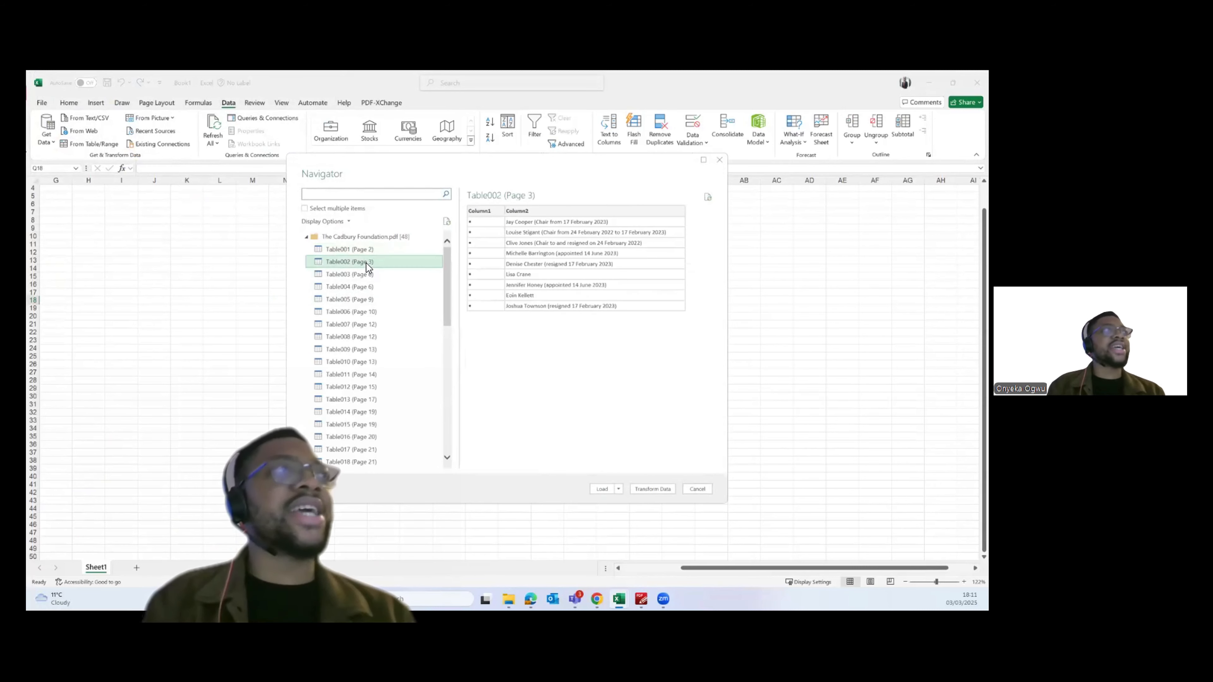
{"action": "left_click", "coordinate": [377, 276]}
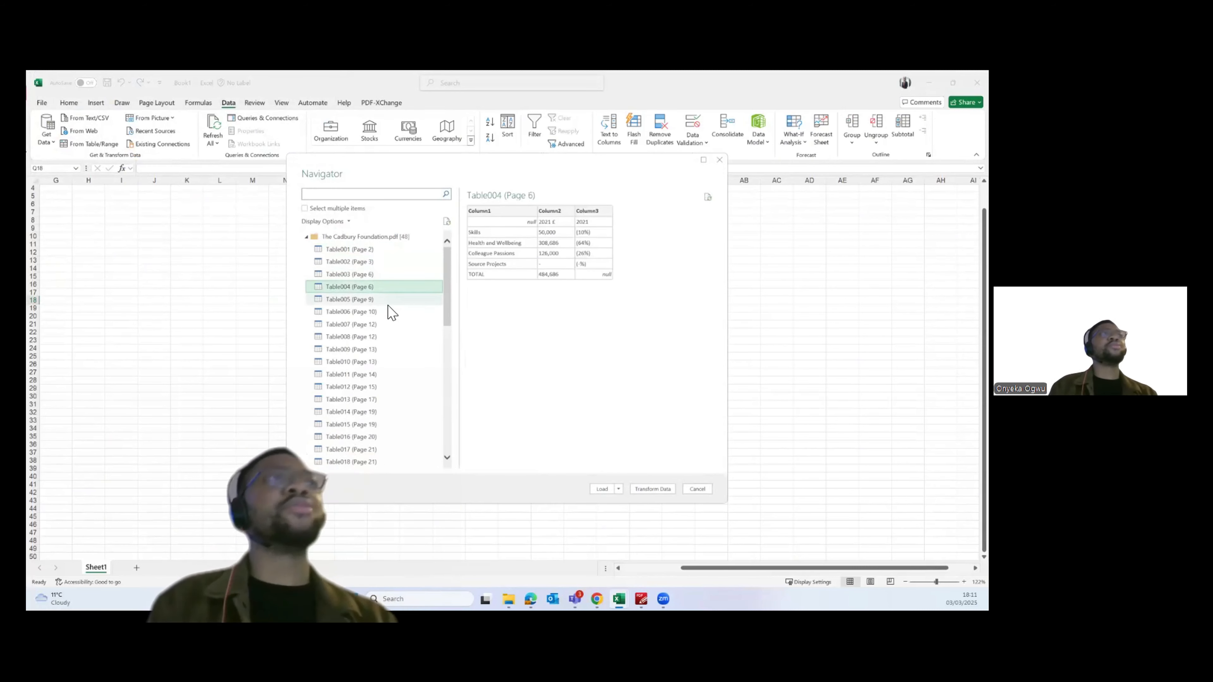
{"action": "left_click", "coordinate": [387, 300]}
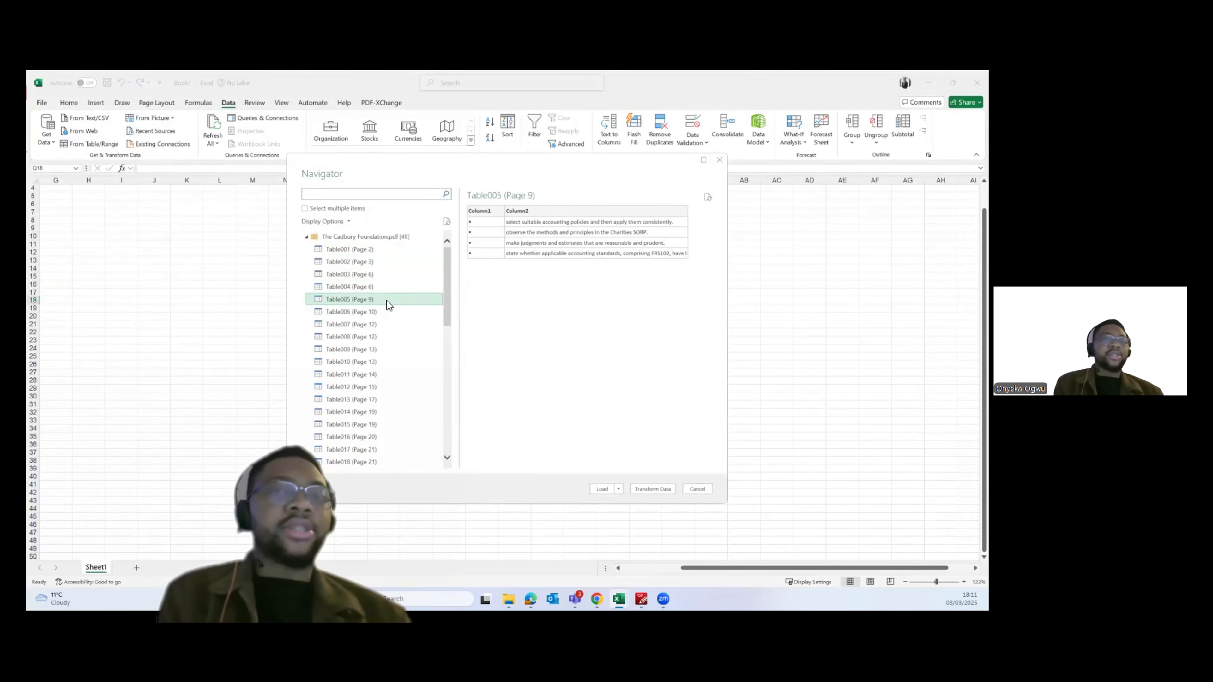
Check the page number of the Grant expenditure table in PDF-XChange Editor and return to Excel's Navigator
{"action": "key", "text": "alt+Tab"}
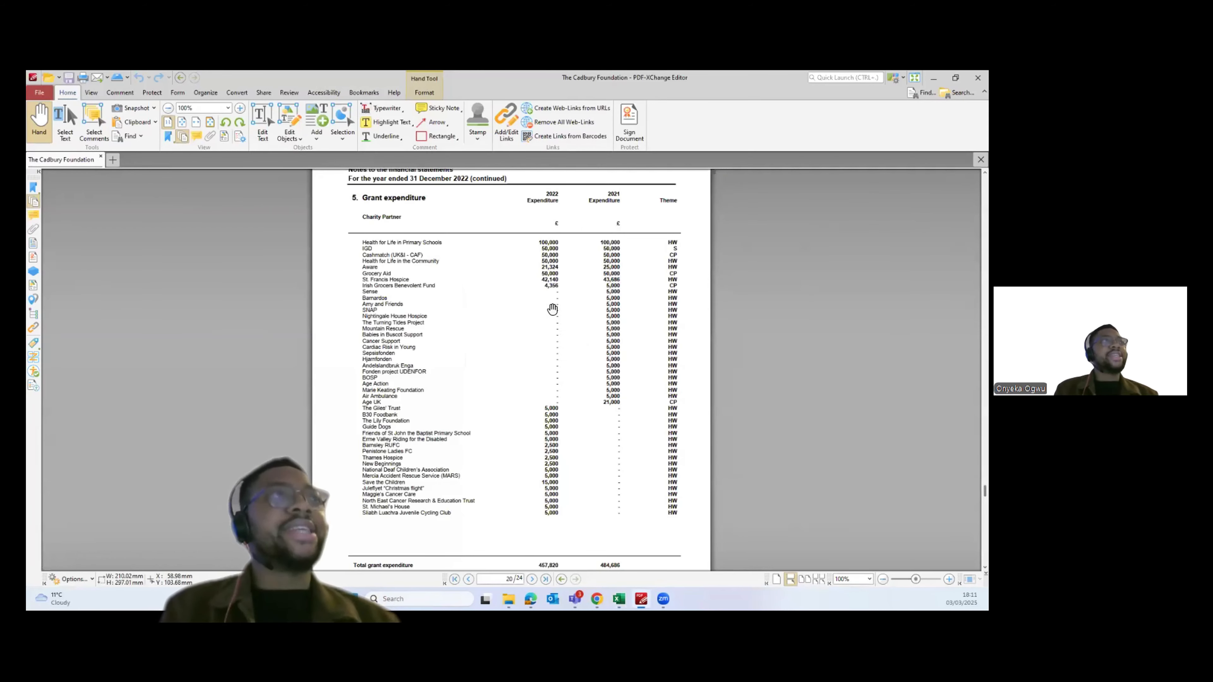
{"action": "scroll", "coordinate": [538, 339], "scroll_direction": "down", "scroll_amount": 1}
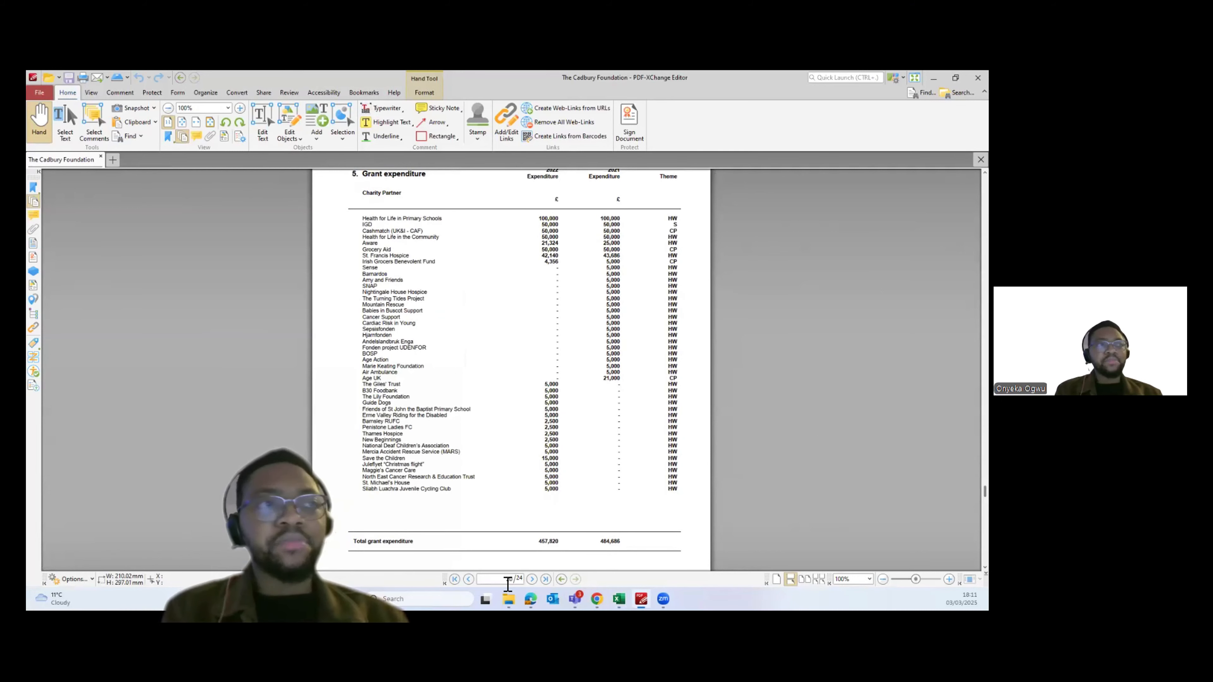
{"action": "key", "text": "alt+Tab"}
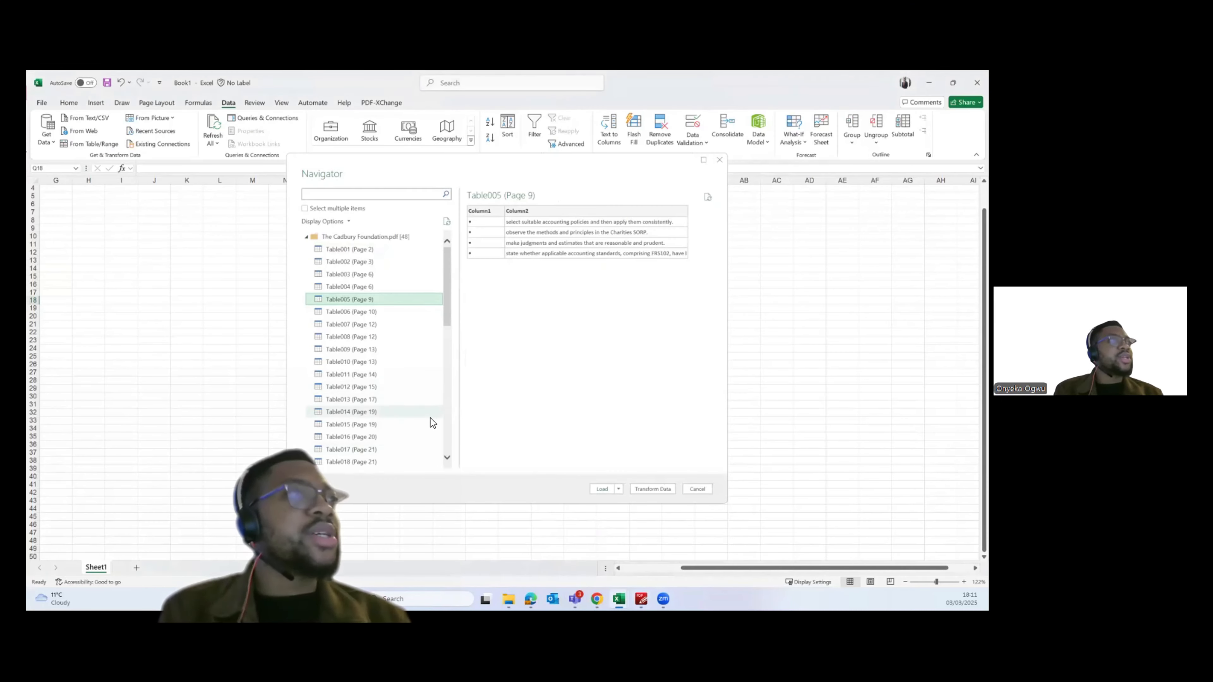
Preview Table016 (Page 20) in the Navigator and load it into a new worksheet
{"action": "left_click", "coordinate": [364, 436]}
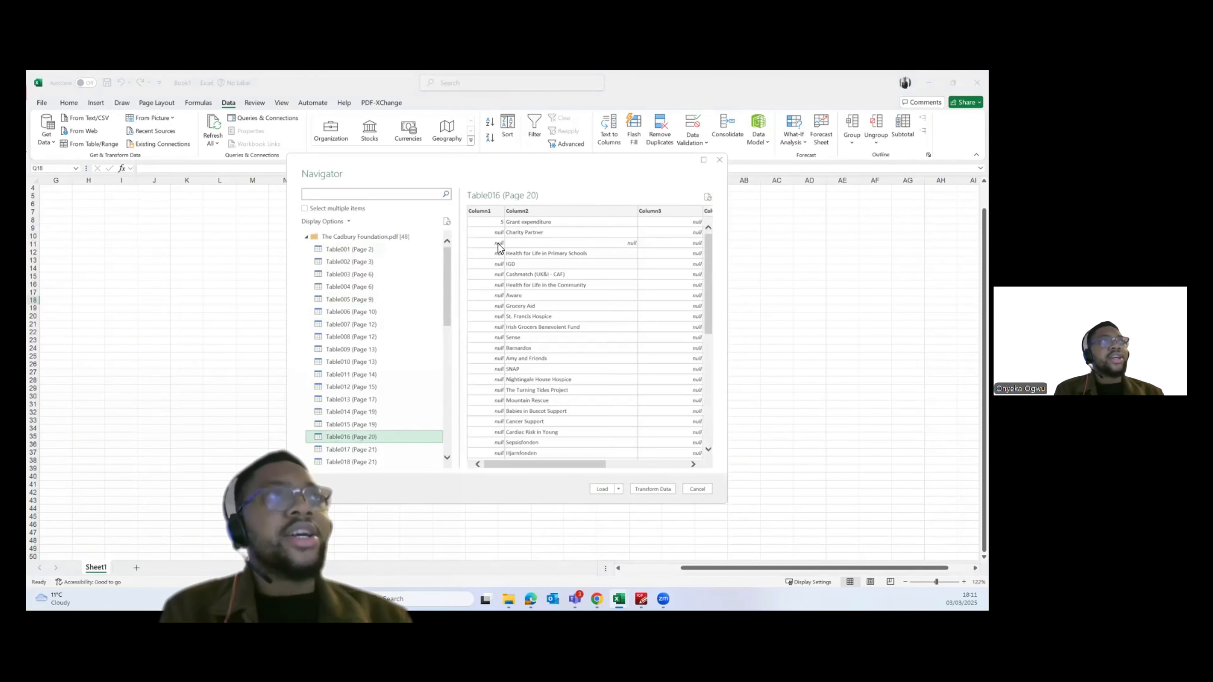
{"action": "mouse_move", "coordinate": [561, 459]}
{"action": "left_mouse_down"}
{"action": "mouse_move", "coordinate": [658, 461]}
{"action": "mouse_move", "coordinate": [548, 468]}
{"action": "left_mouse_up"}
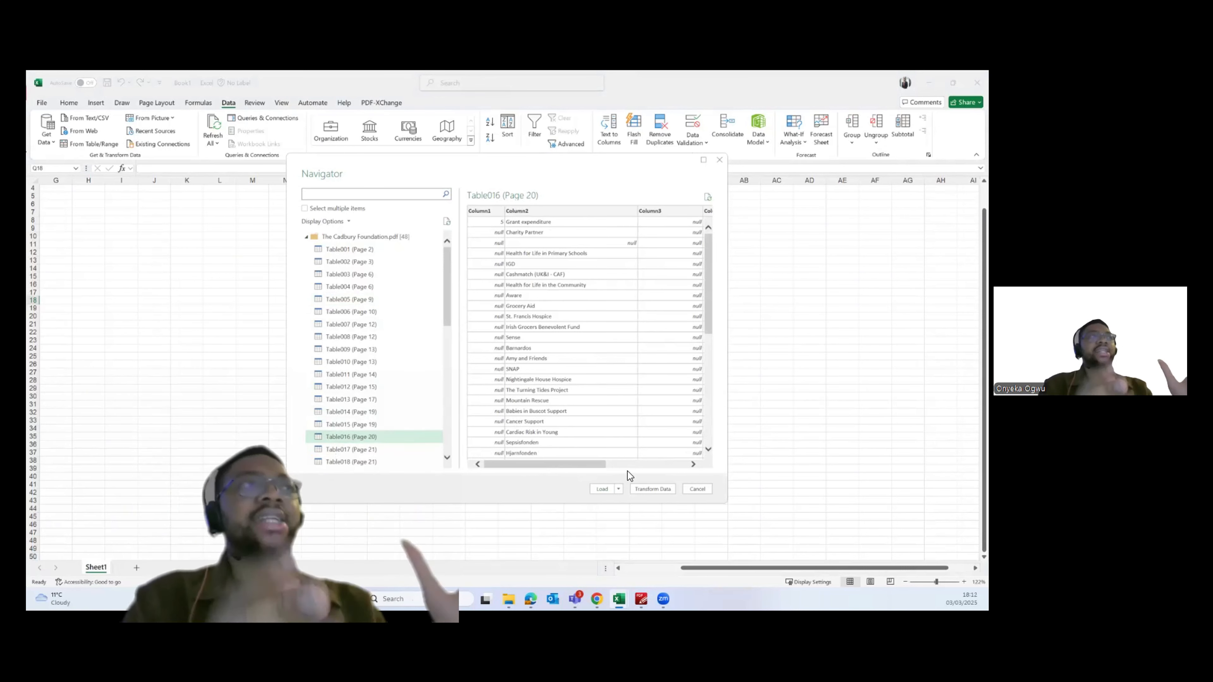
{"action": "left_click", "coordinate": [619, 489]}
{"action": "left_click", "coordinate": [629, 501]}
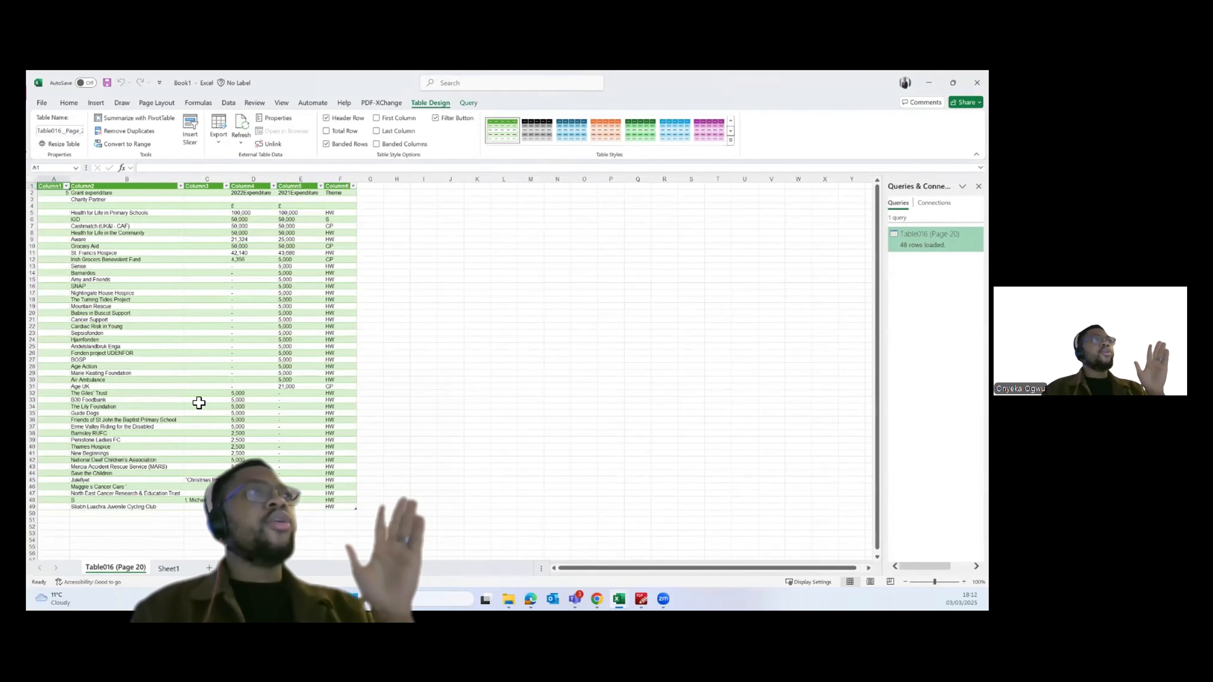
Clear the table style from the imported Grant expenditure table
{"action": "left_click", "coordinate": [233, 332]}
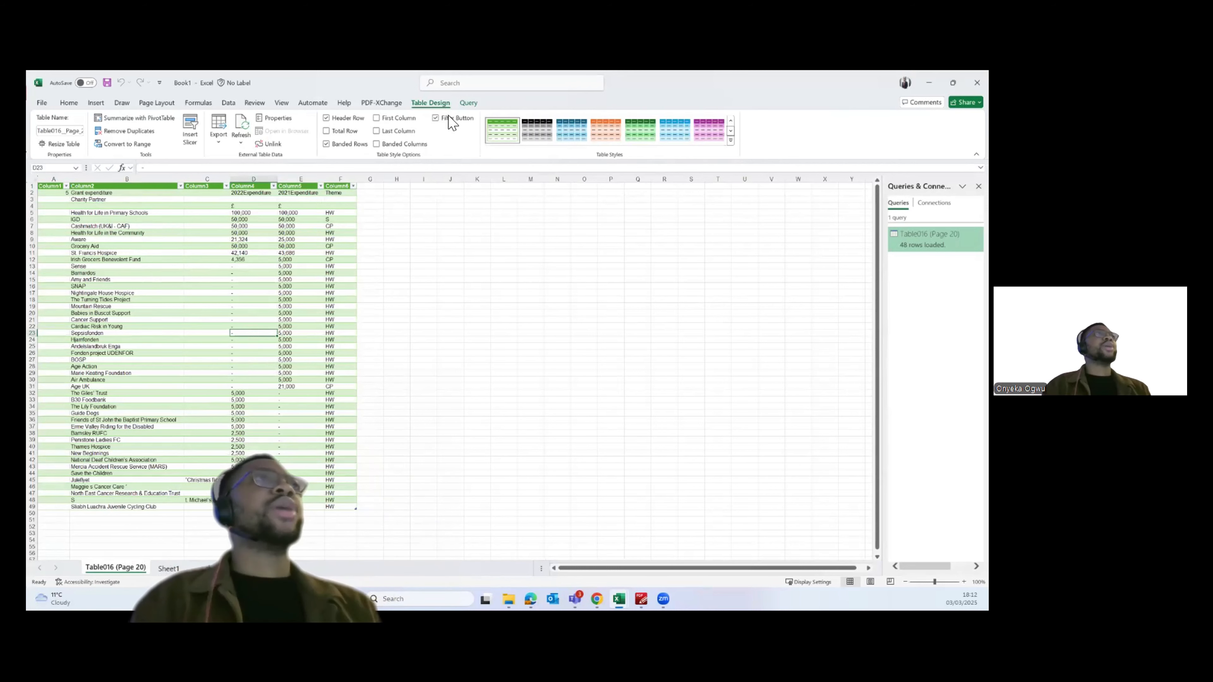
{"action": "left_click", "coordinate": [731, 141]}
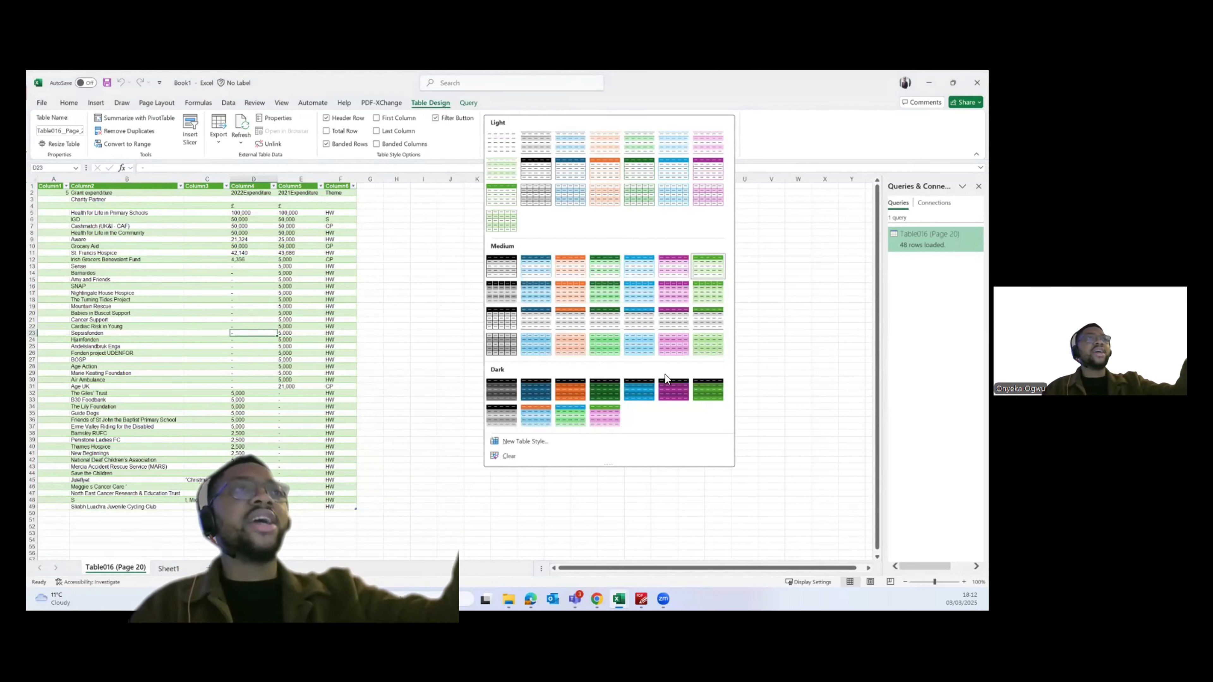
{"action": "left_click", "coordinate": [550, 461]}
{"action": "left_click", "coordinate": [236, 276]}
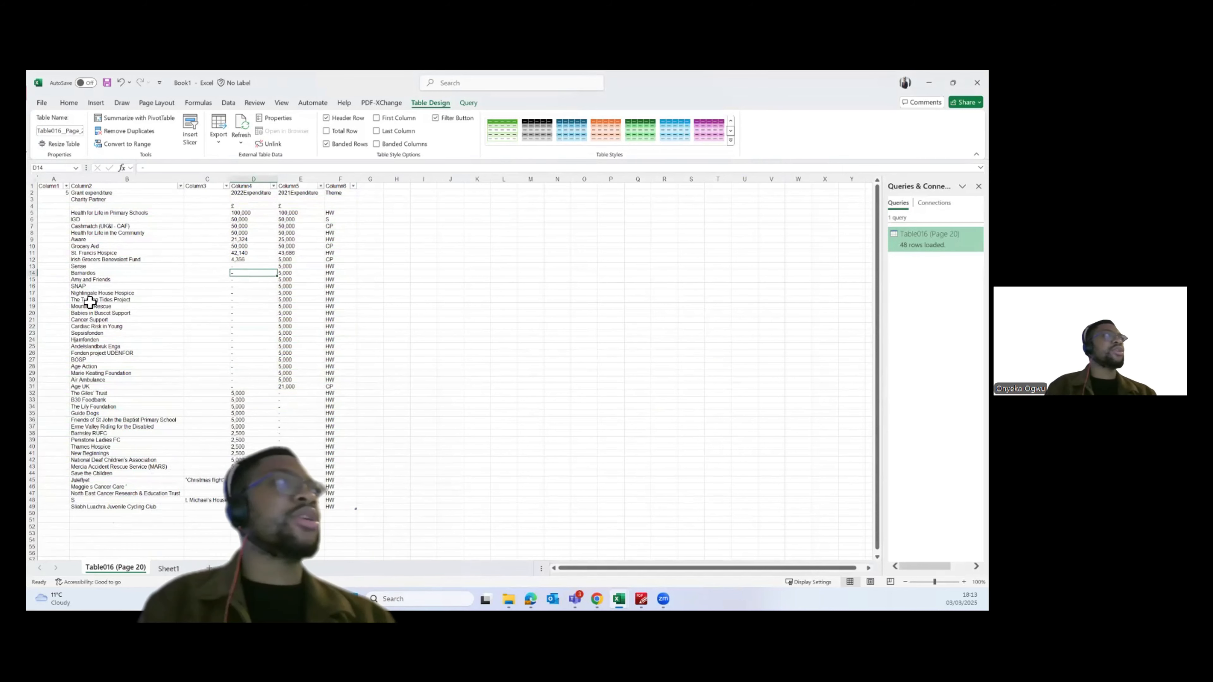
Examine the imported charity partner names in Column2 and the first 2022 expenditure amount in D5
{"action": "left_click", "coordinate": [100, 205]}
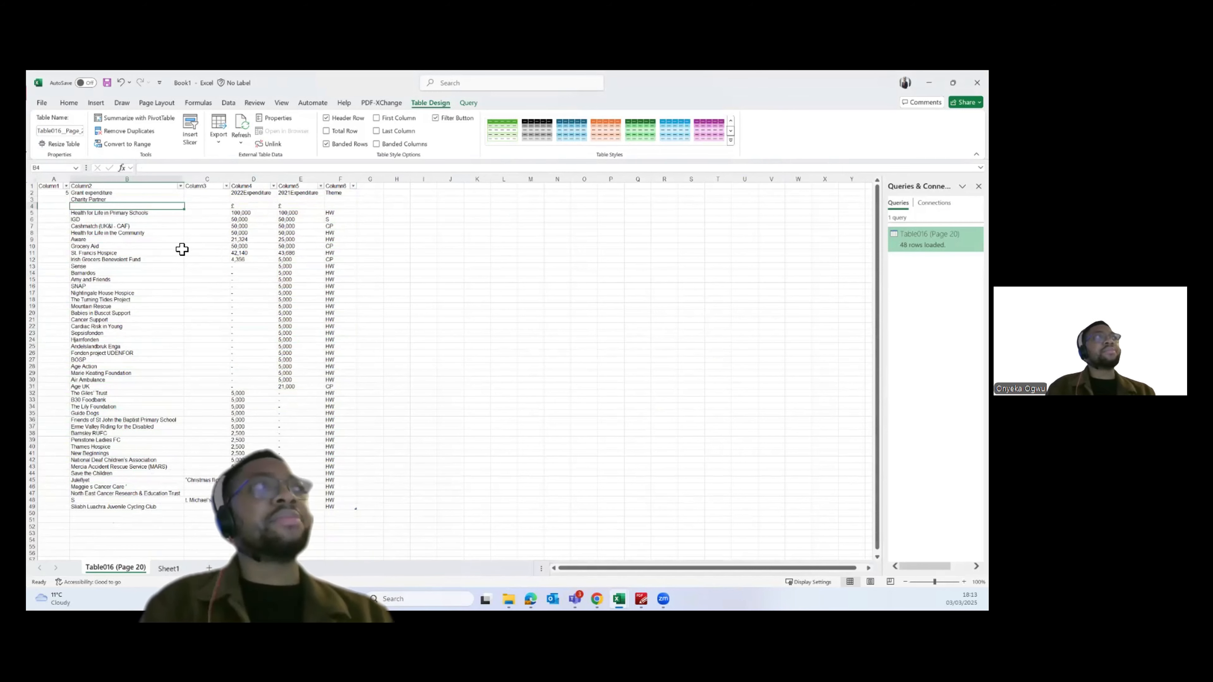
{"action": "left_click", "coordinate": [152, 267]}
{"action": "key", "text": "Up"}
{"action": "key", "text": "Up"}
{"action": "key", "text": "Up"}
{"action": "key", "text": "Up"}
{"action": "key", "text": "Up"}
{"action": "key", "text": "Up"}
{"action": "key", "text": "Up"}
{"action": "key", "text": "Up"}
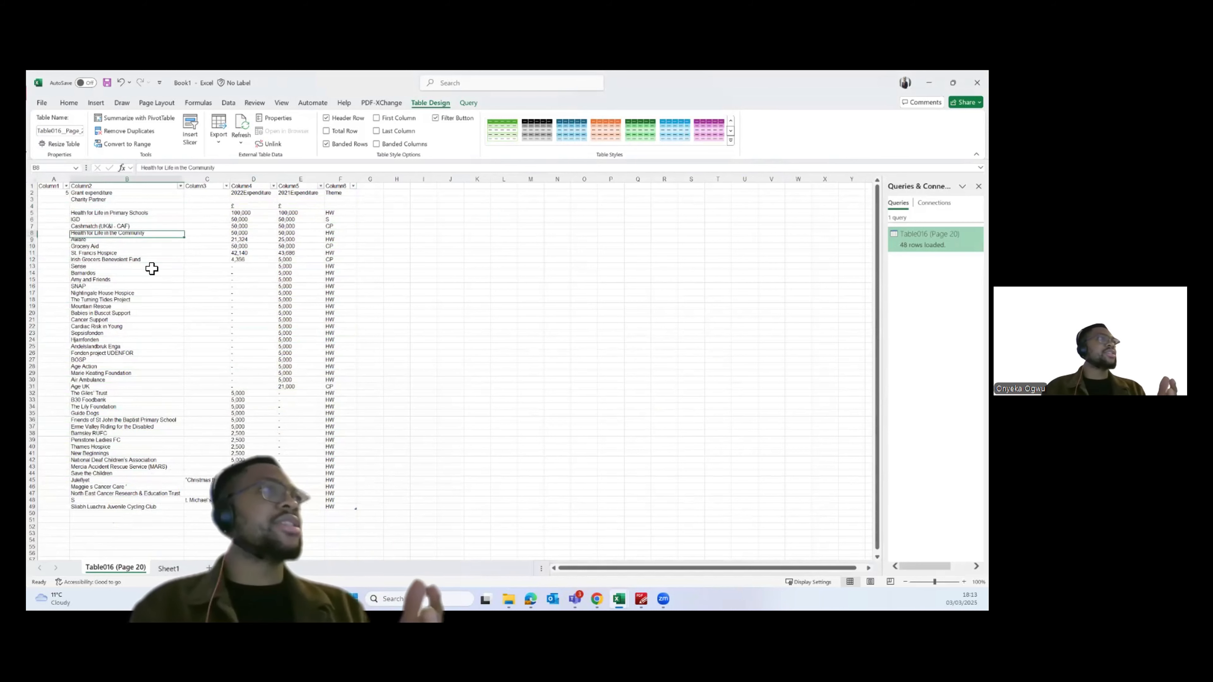
{"action": "key", "text": "Right"}
{"action": "key", "text": "Right"}
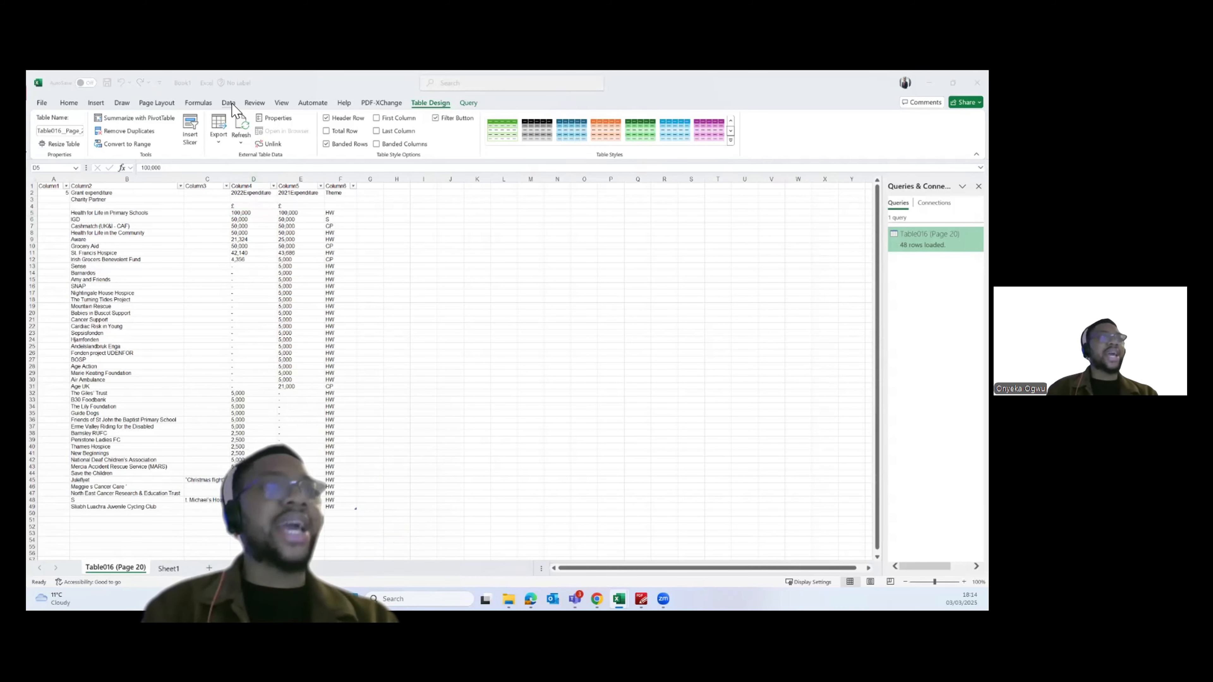
Locate the Sales Data text document in File Explorer's SaT Training File folder and return to the Excel workbook
{"action": "key", "text": "alt+Tab"}
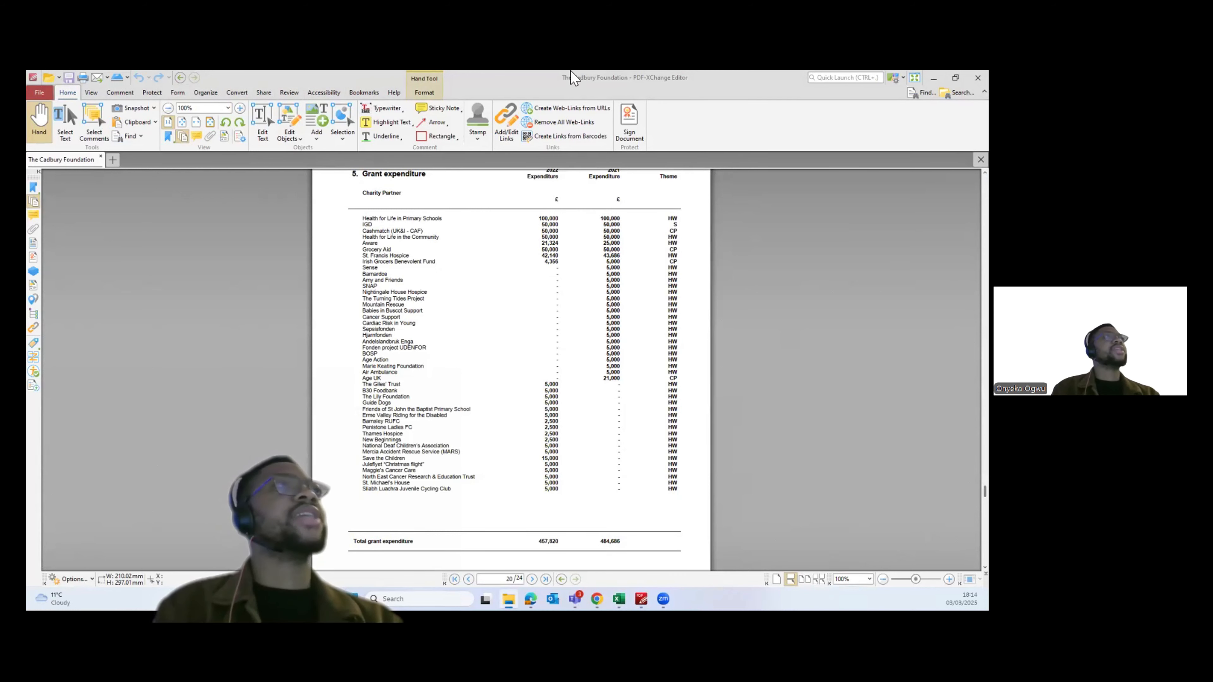
{"action": "key", "text": "alt+Tab"}
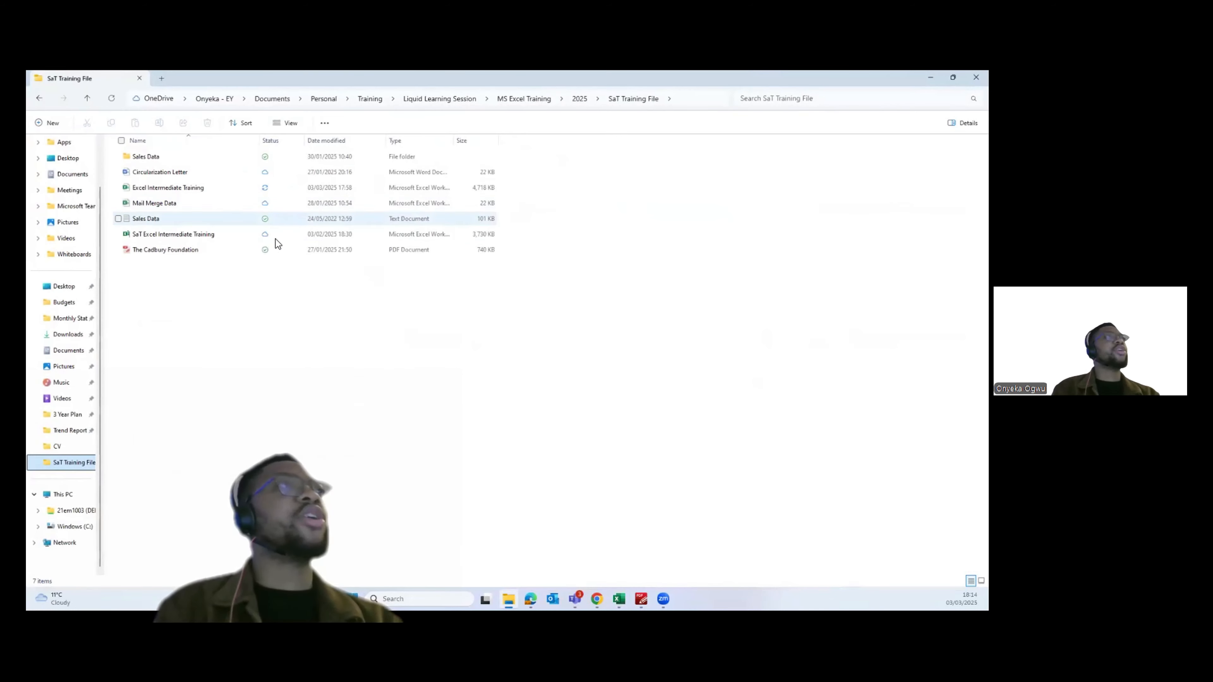
{"action": "left_click", "coordinate": [145, 221]}
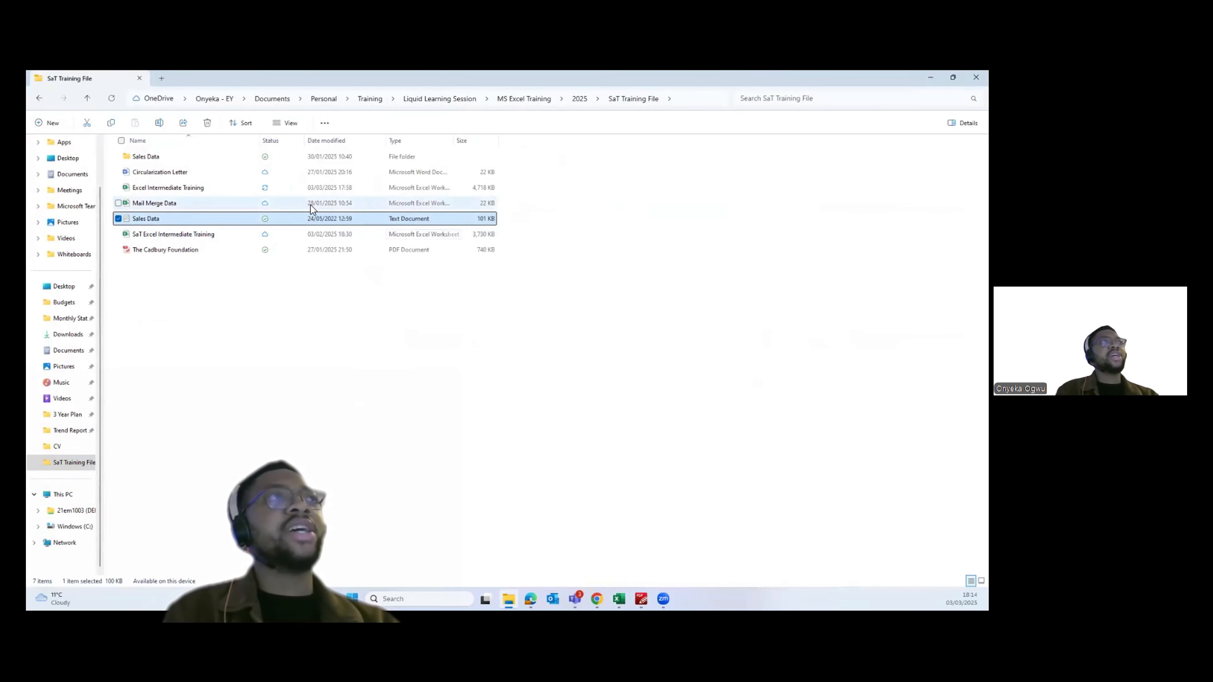
{"action": "key", "text": "alt+Tab"}
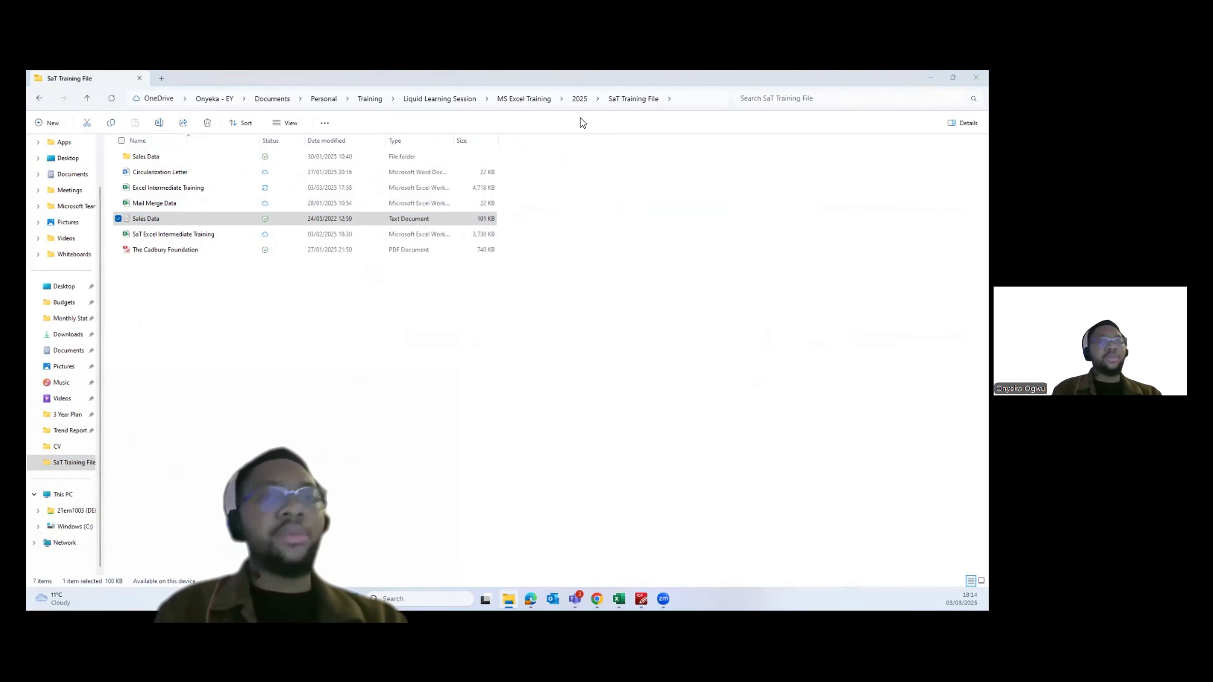
{"action": "key", "text": "alt+Tab"}
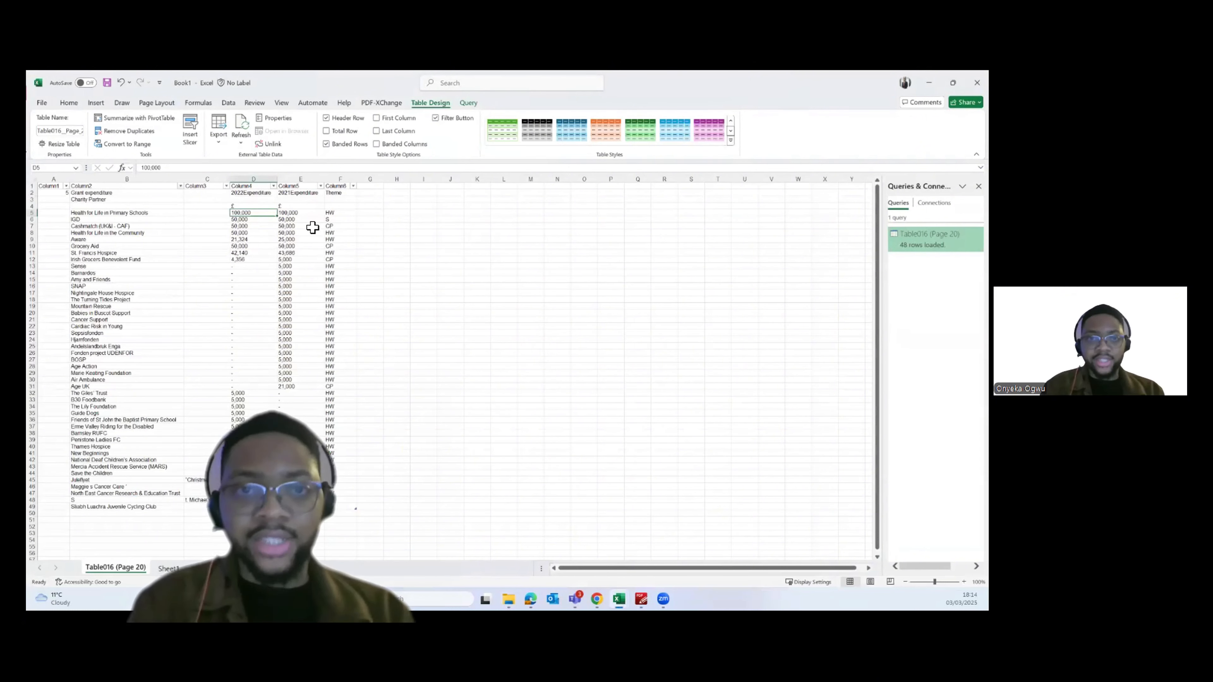
Switch to the Sheet1 worksheet and bring up the data import commands
{"action": "left_click", "coordinate": [457, 313]}
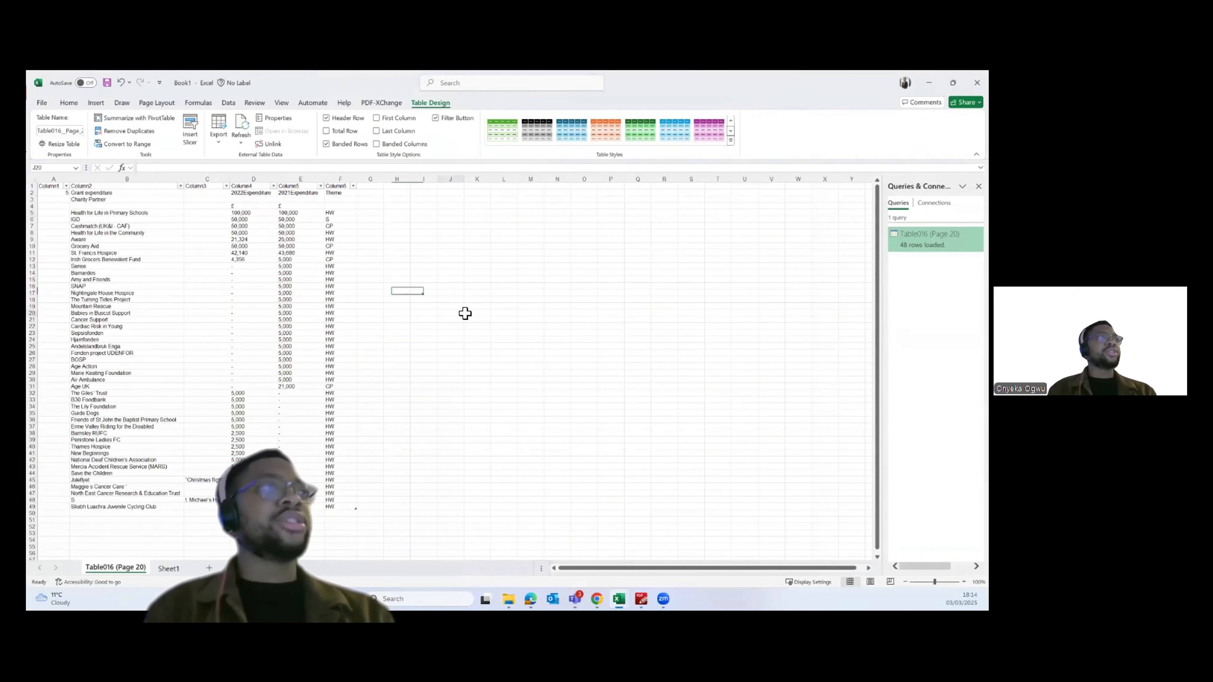
{"action": "left_click", "coordinate": [168, 568]}
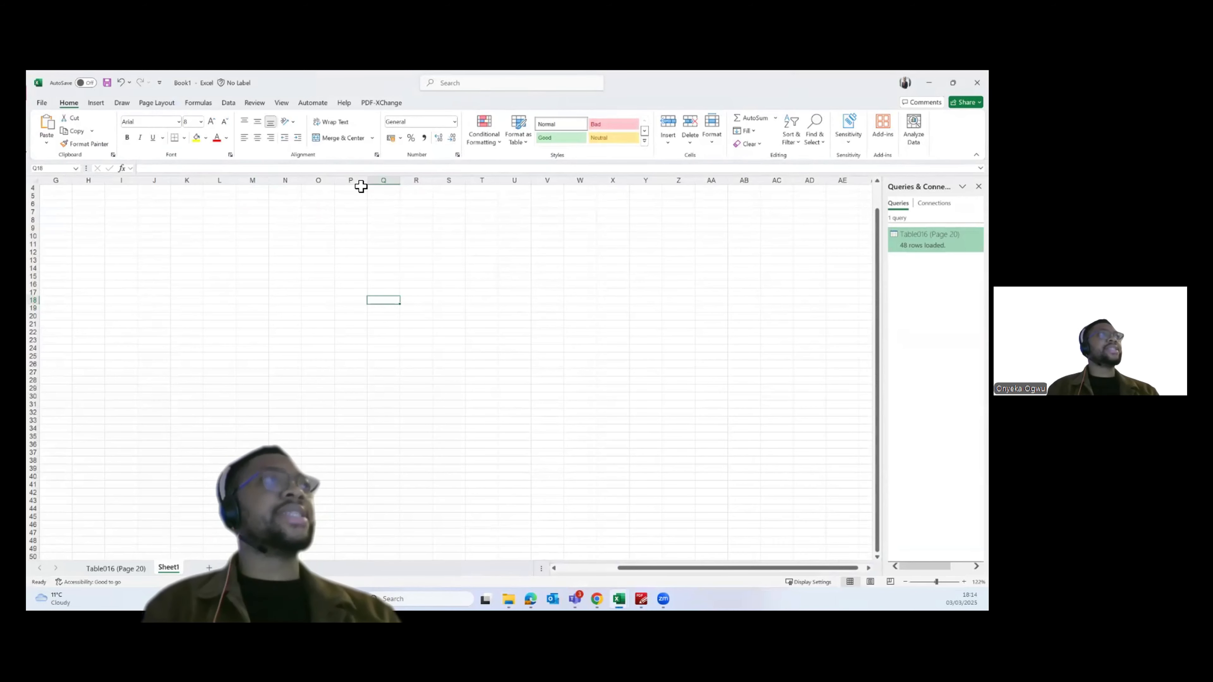
{"action": "left_click", "coordinate": [227, 103]}
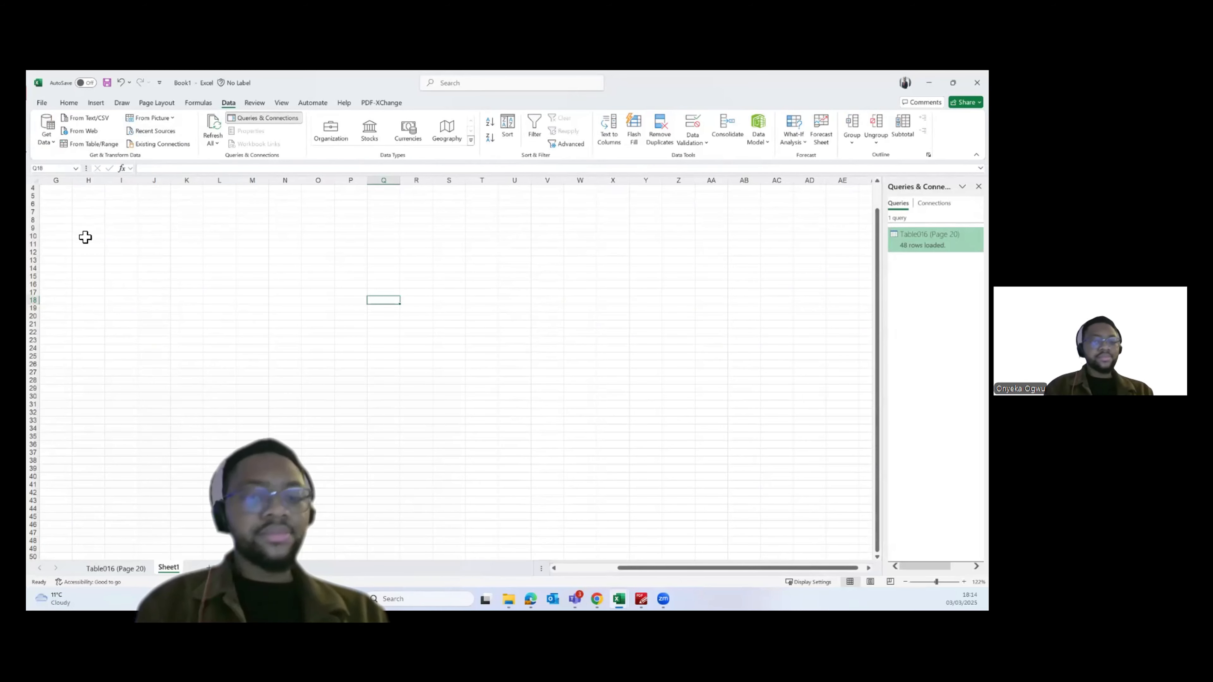
Switch to Chrome, check the Sales Data folder in the Day 3 online library, and return to the Excel workbook
{"action": "key", "text": "alt+Tab"}
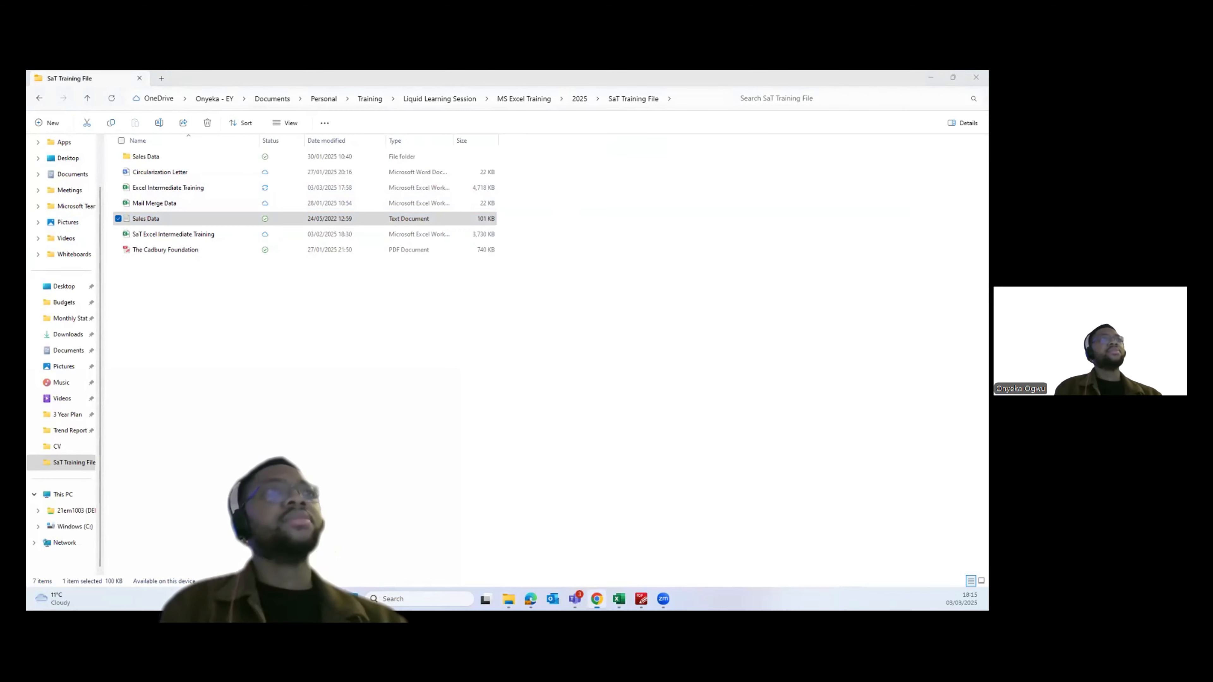
{"action": "key", "text": "alt+Tab"}
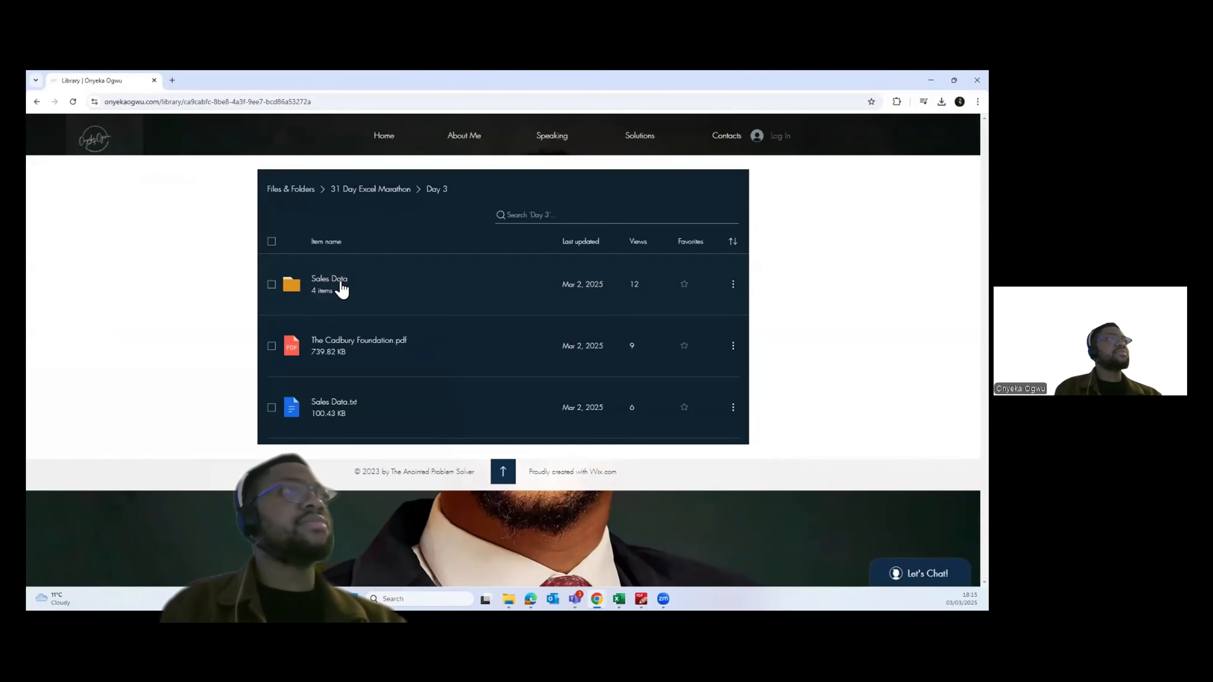
{"action": "left_click", "coordinate": [338, 281]}
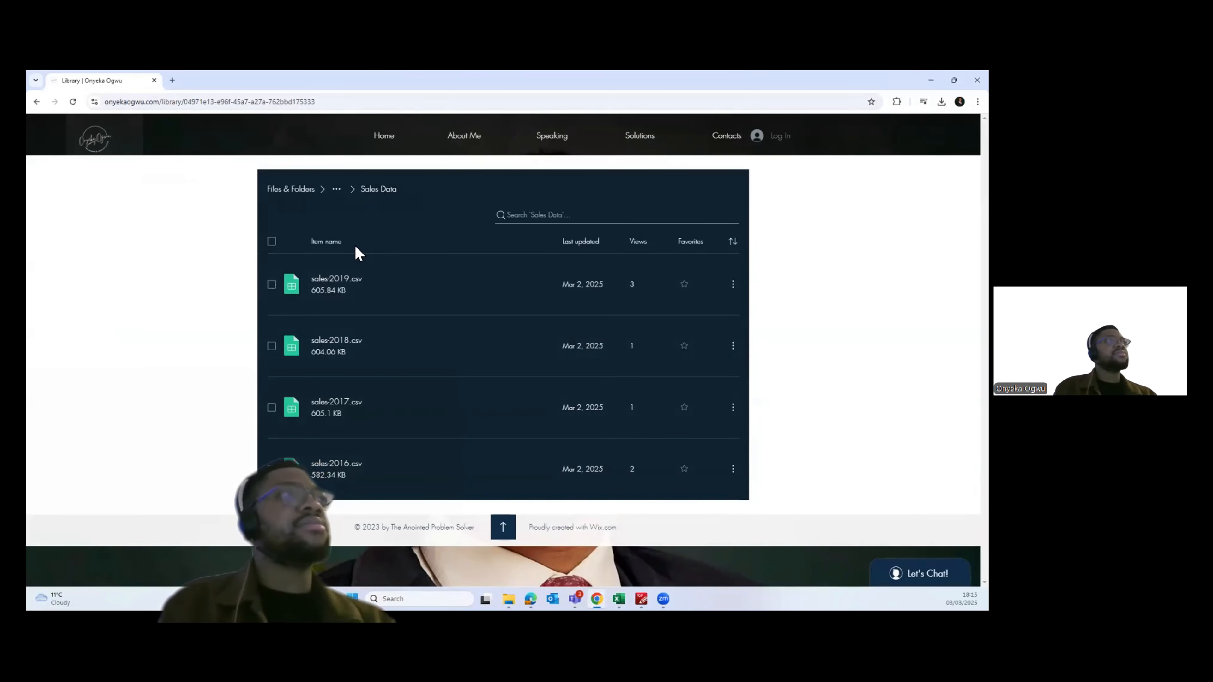
{"action": "left_click", "coordinate": [336, 190]}
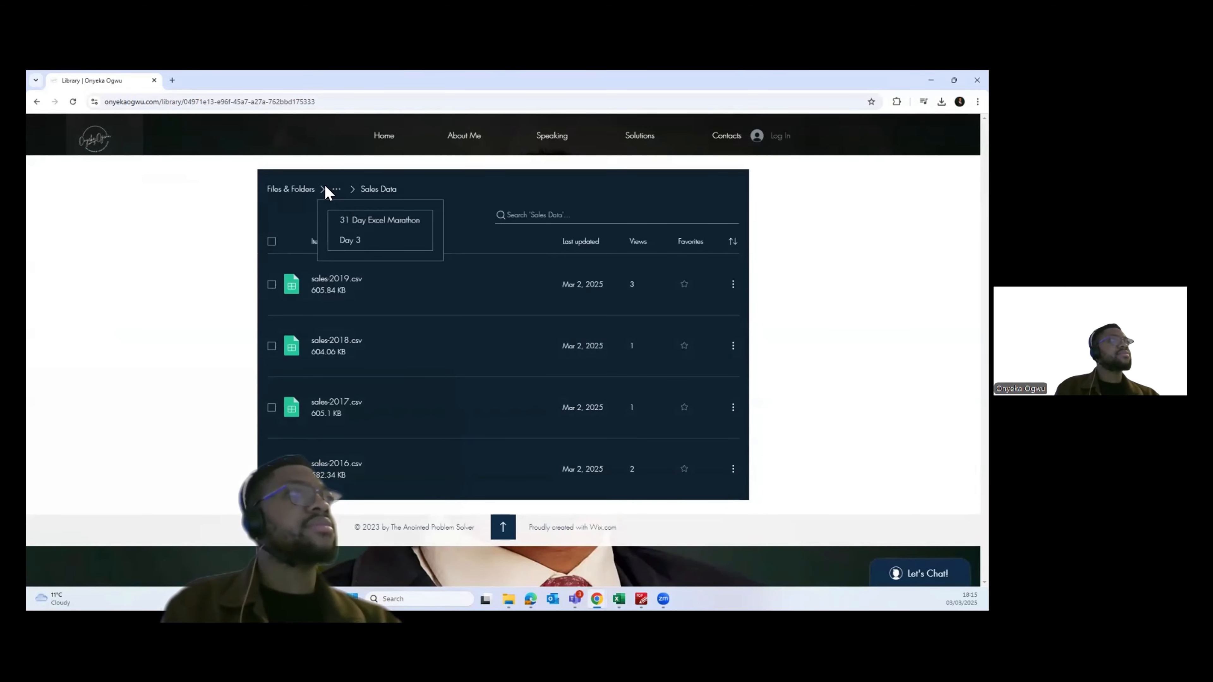
{"action": "left_click", "coordinate": [355, 240]}
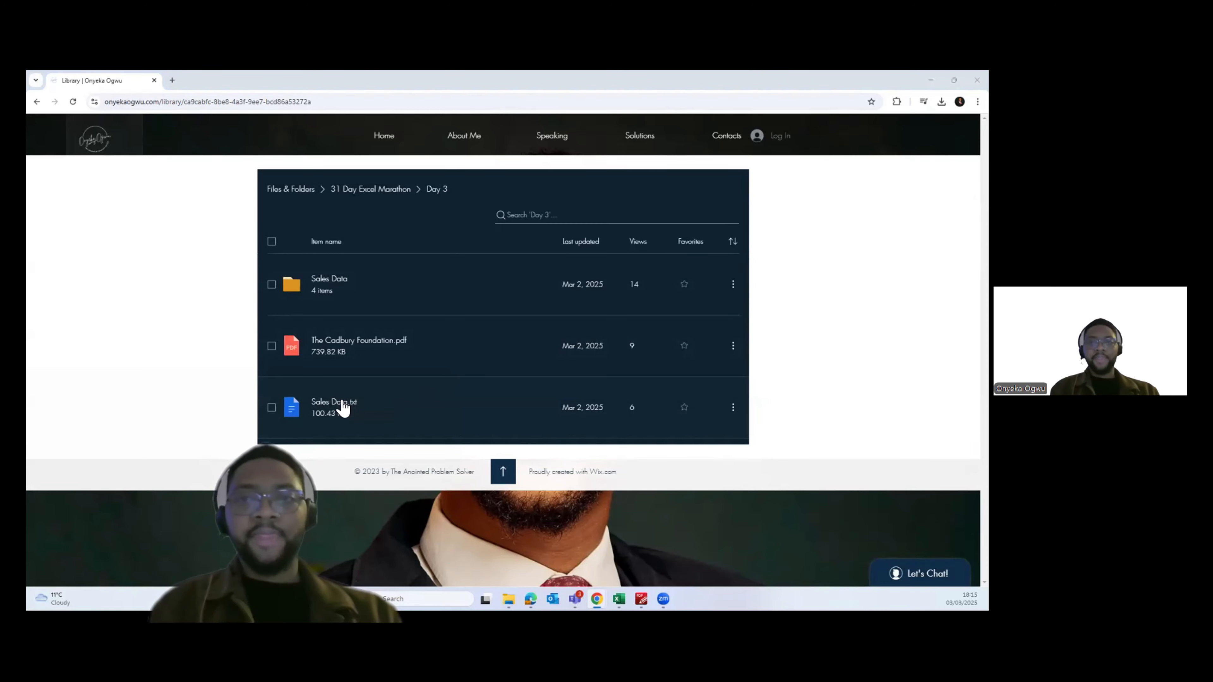
{"action": "key", "text": "alt+Tab"}
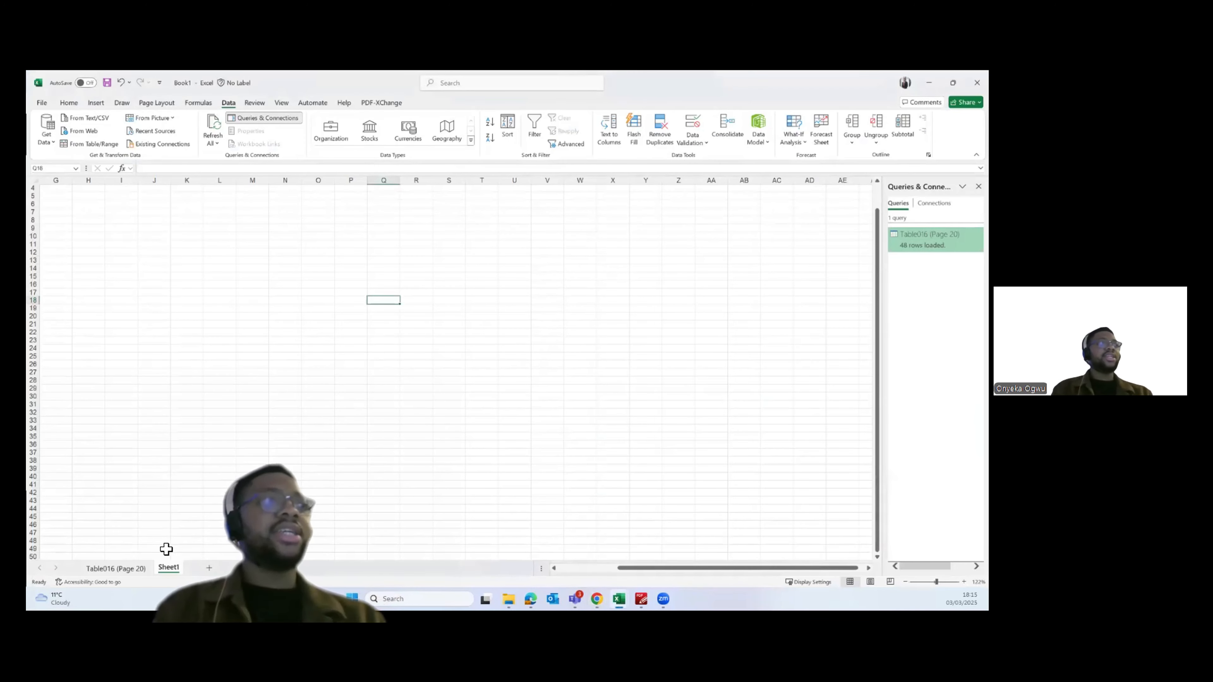
Compare the Table016 (Page 20) worksheet with the Grant expenditure table in PDF-XChange Editor and return to Excel
{"action": "left_click", "coordinate": [116, 568]}
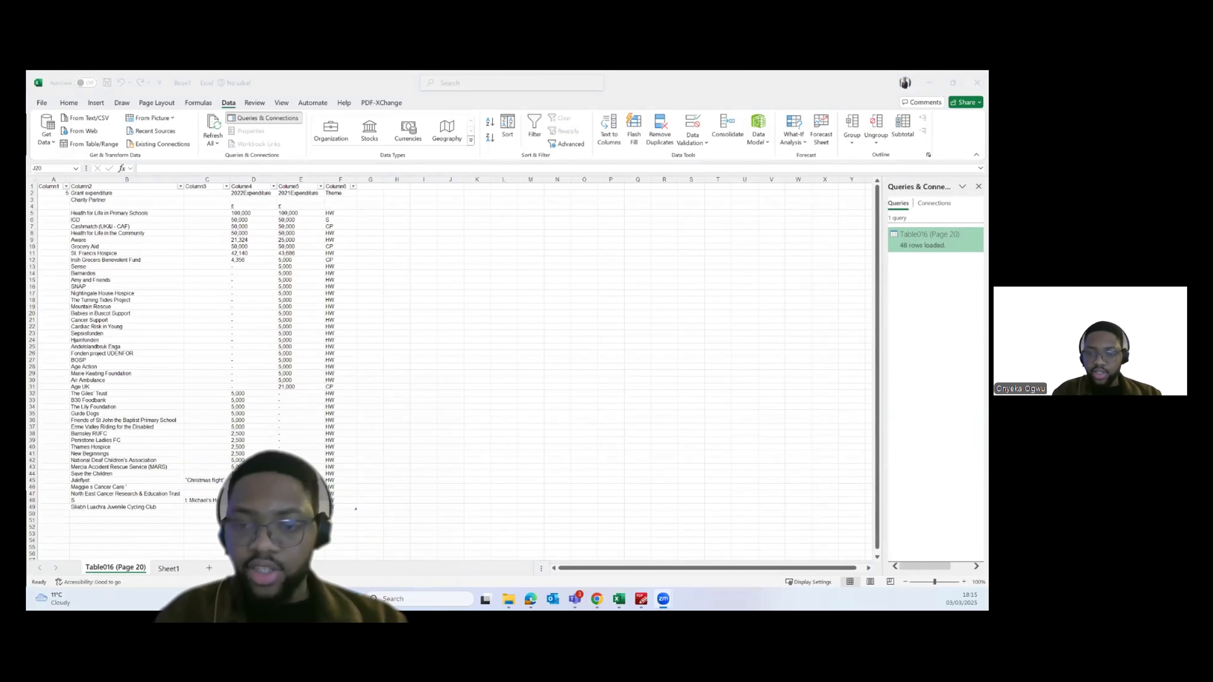
{"action": "key", "text": "alt+Tab"}
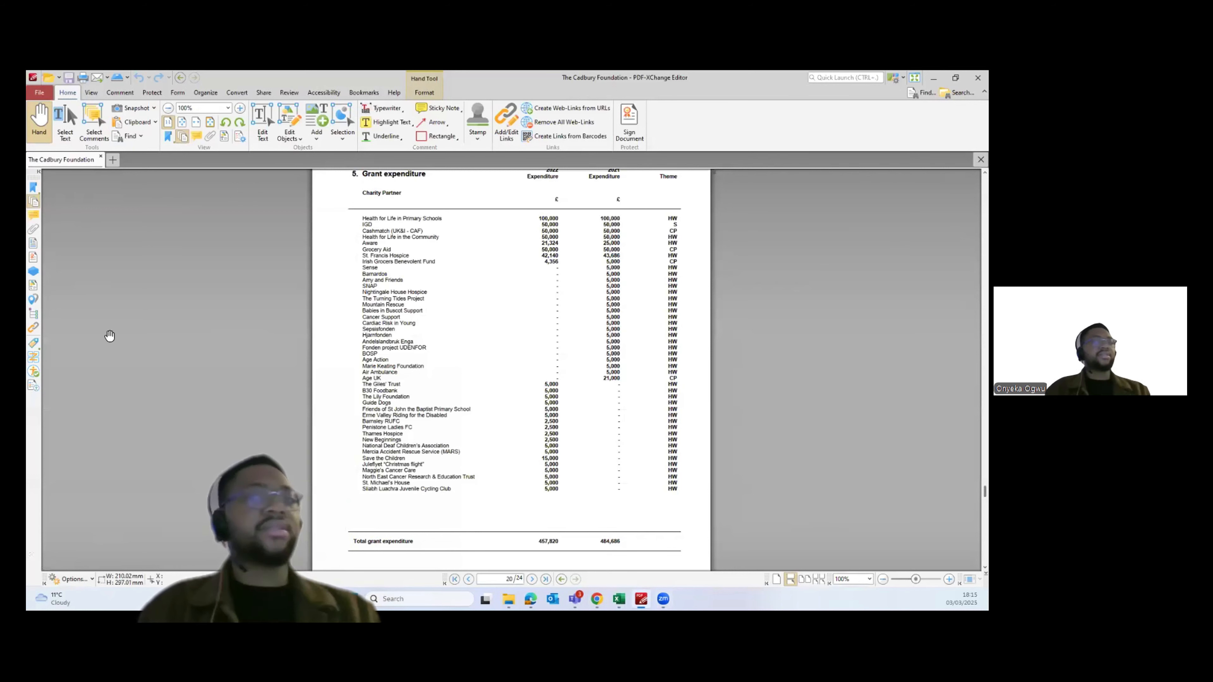
{"action": "left_click", "coordinate": [204, 432]}
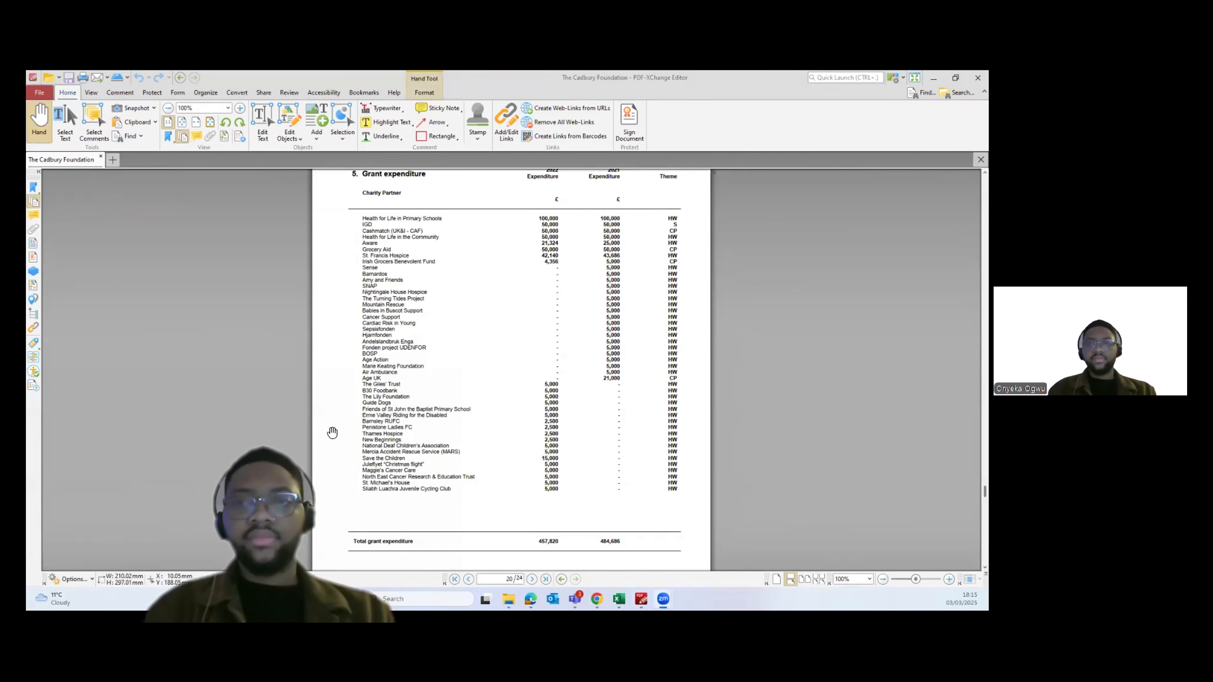
{"action": "key", "text": "alt+Tab"}
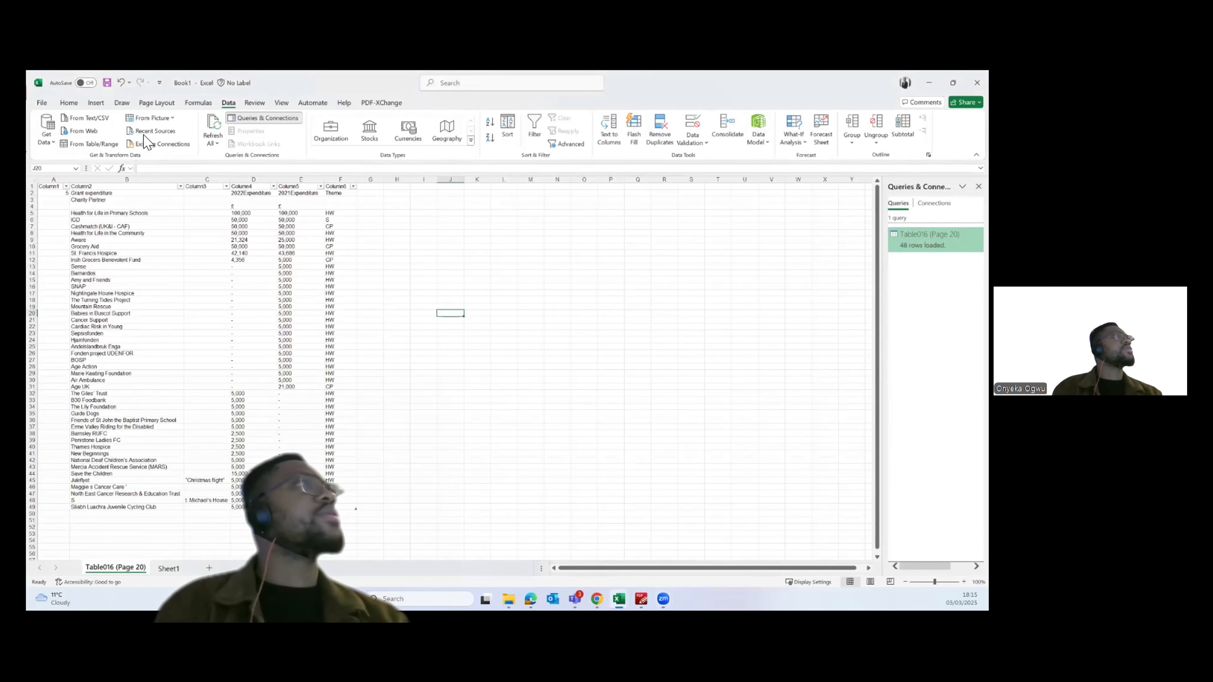
Bring up The Cadbury Foundation PDF's importable tables again, preview Table016 (Page 20), and cancel the import
{"action": "left_click", "coordinate": [51, 143]}
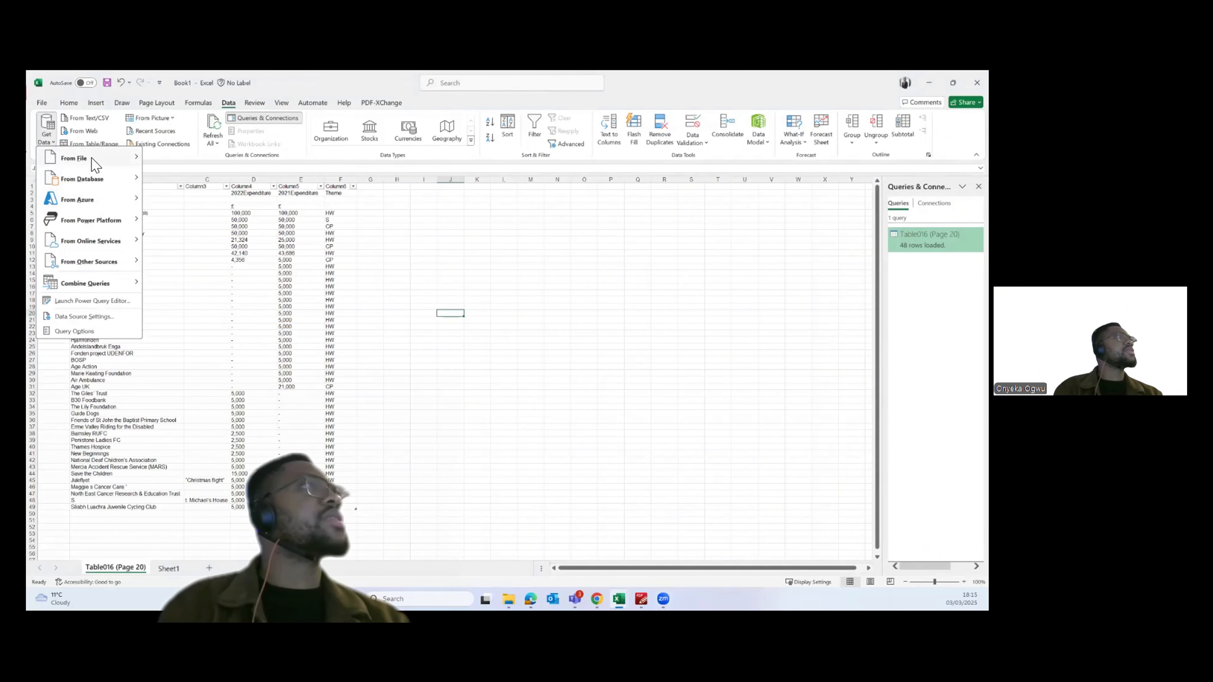
{"action": "mouse_move", "coordinate": [88, 158]}
{"action": "left_click", "coordinate": [192, 239]}
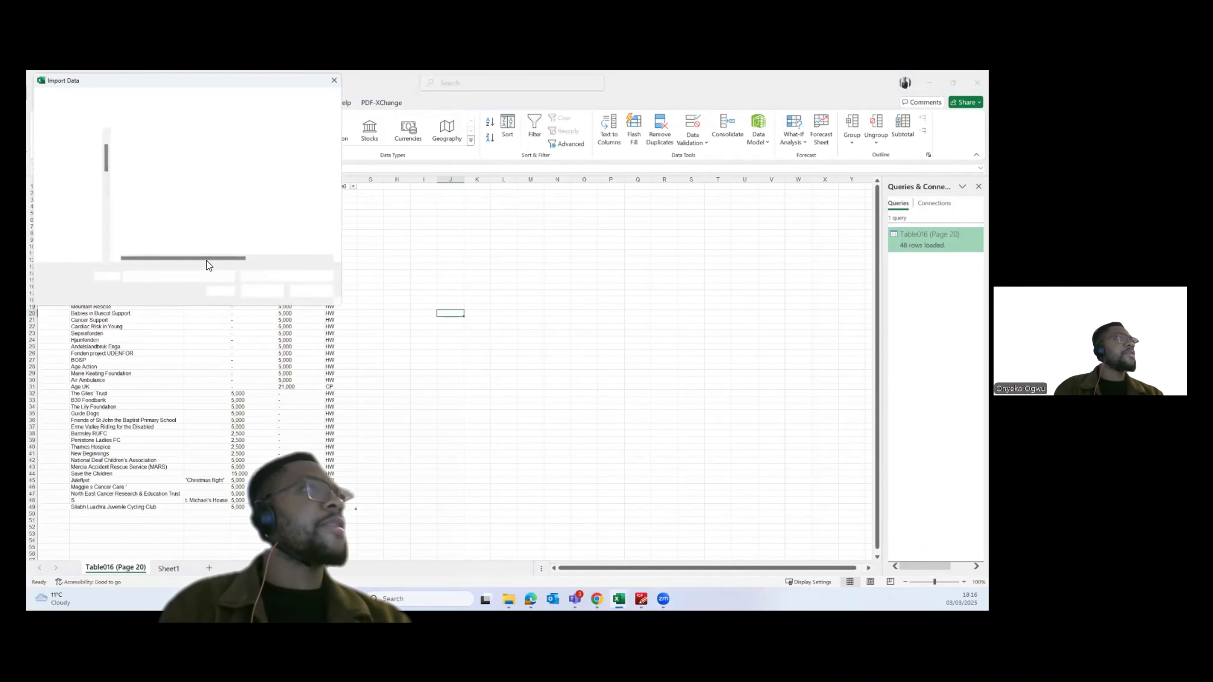
{"action": "left_click", "coordinate": [154, 246]}
{"action": "double_click", "coordinate": [154, 245]}
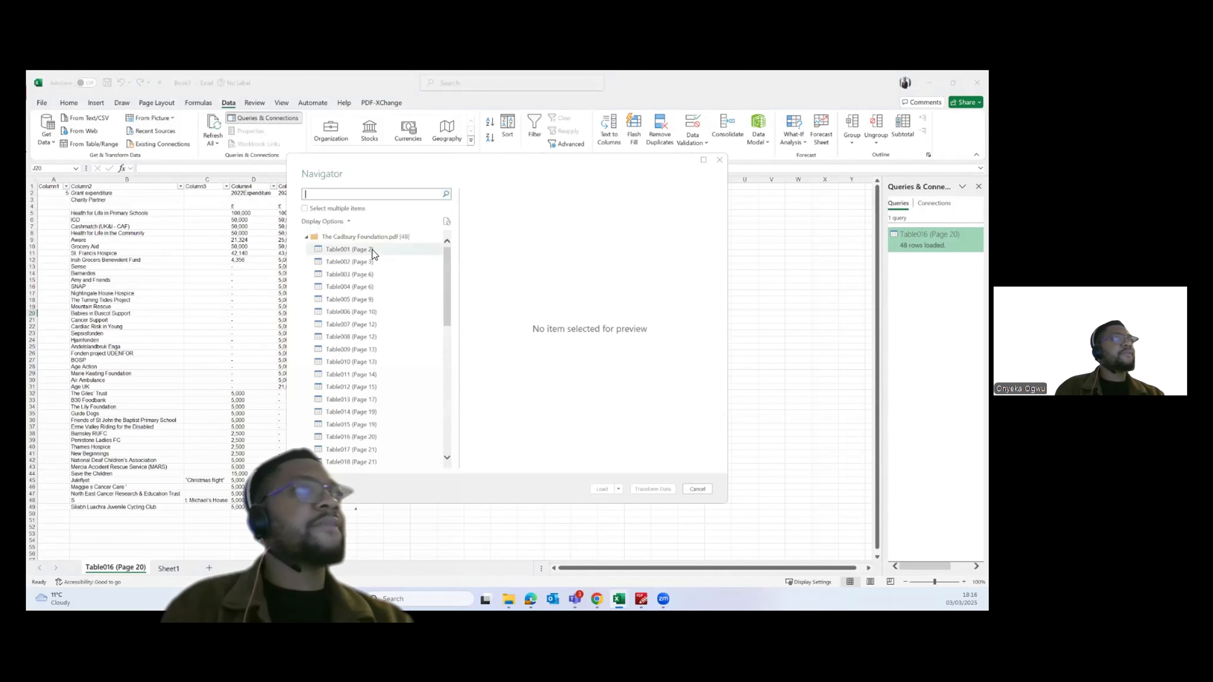
{"action": "scroll", "coordinate": [393, 403], "scroll_direction": "down", "scroll_amount": 3}
{"action": "left_click", "coordinate": [365, 353]}
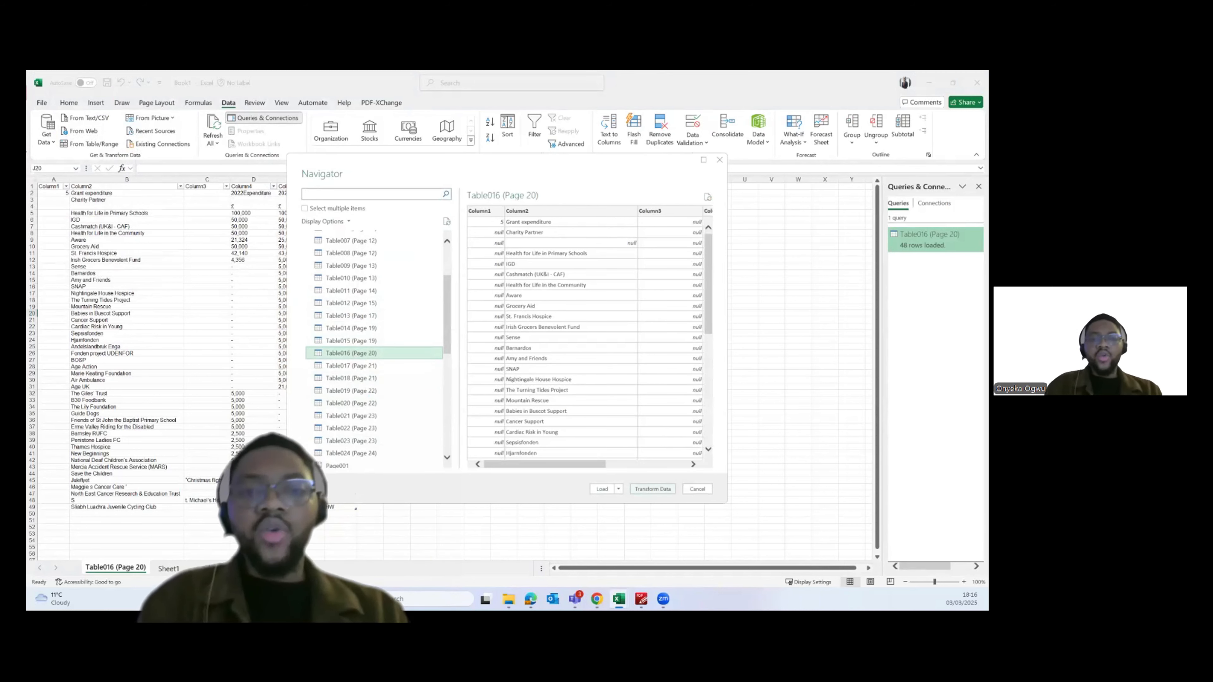
{"action": "left_click", "coordinate": [697, 488]}
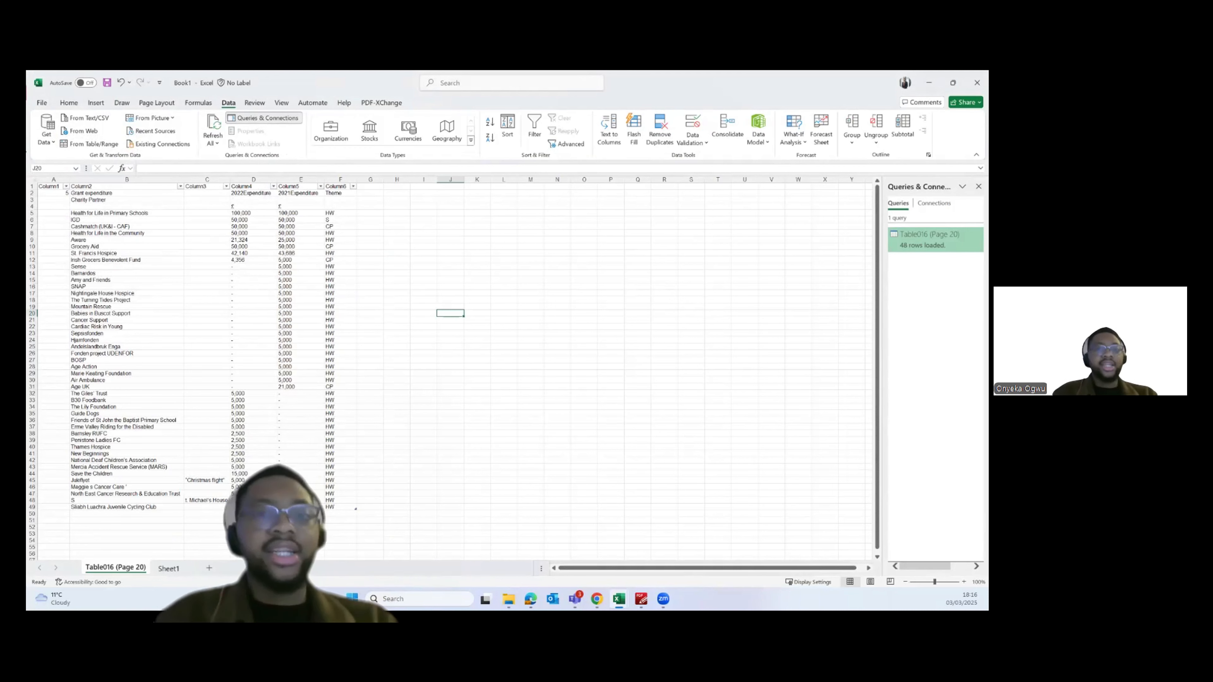
Start a text/CSV import of the Sales Data text file in the SaT Training File folder and bring up its preview
{"action": "left_click", "coordinate": [367, 279]}
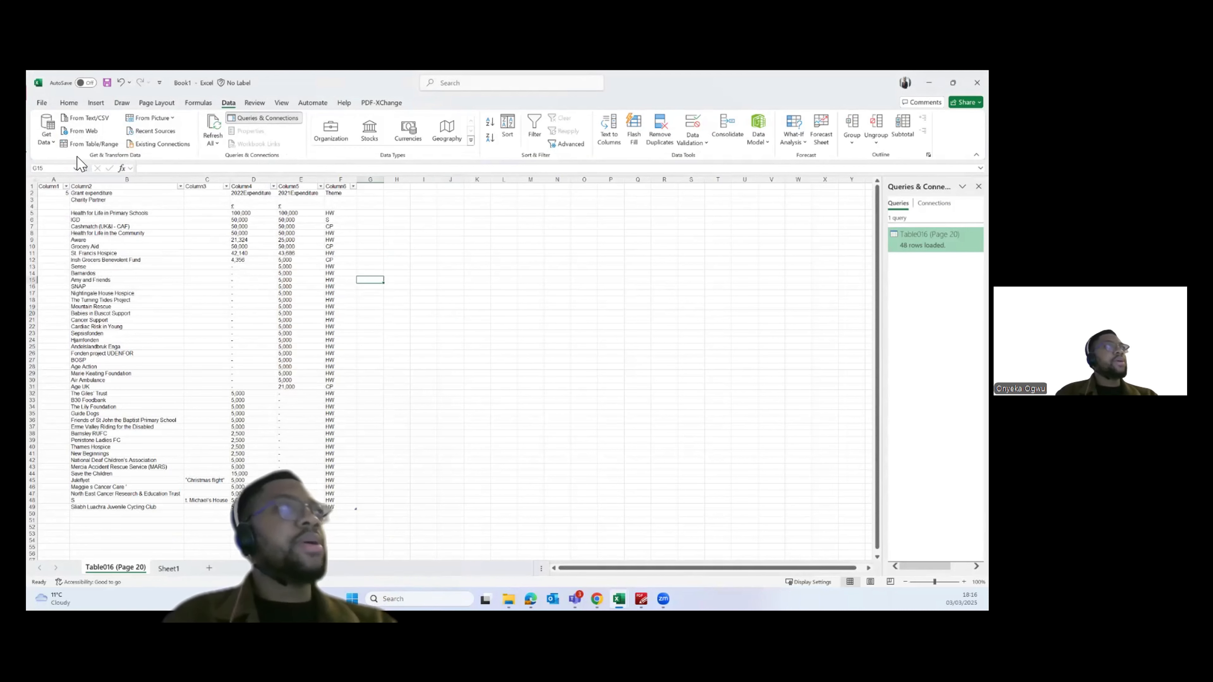
{"action": "left_click", "coordinate": [43, 146]}
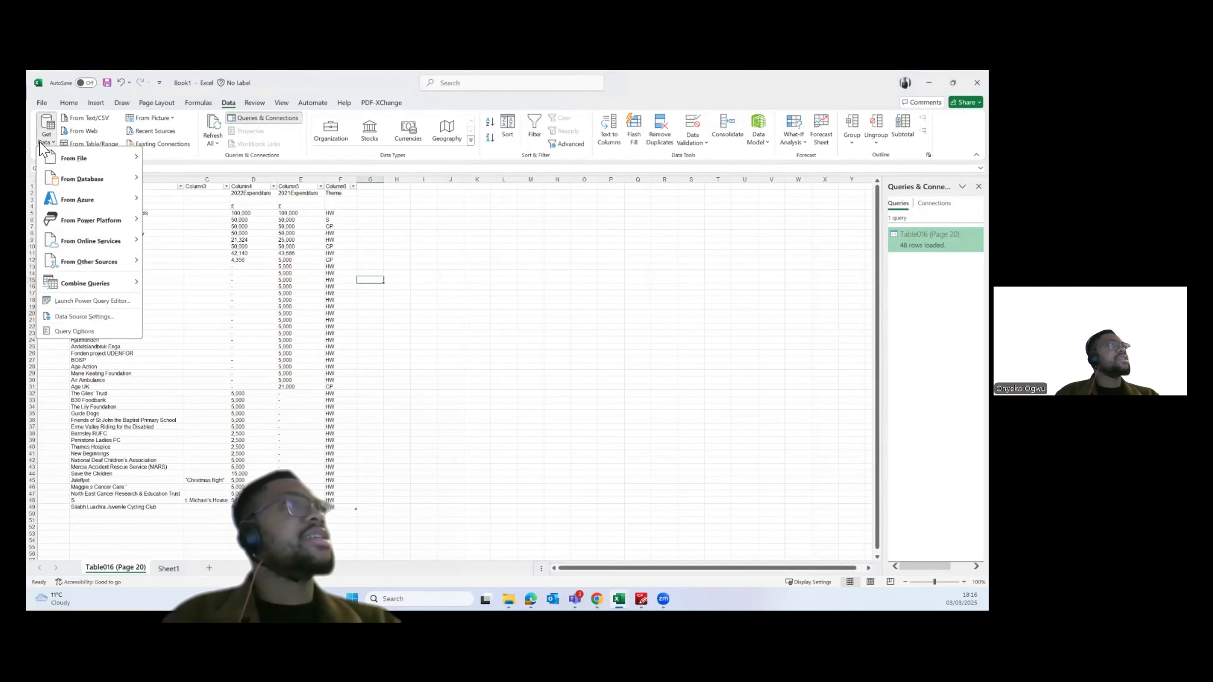
{"action": "mouse_move", "coordinate": [96, 159]}
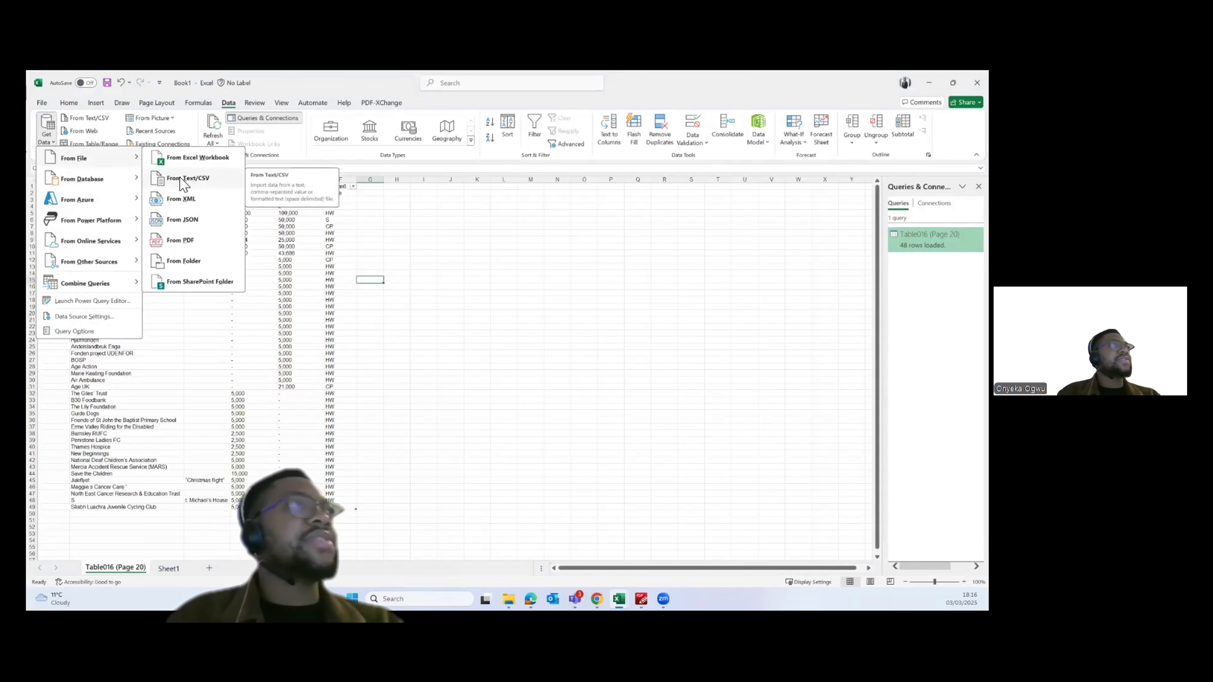
{"action": "left_click", "coordinate": [184, 180]}
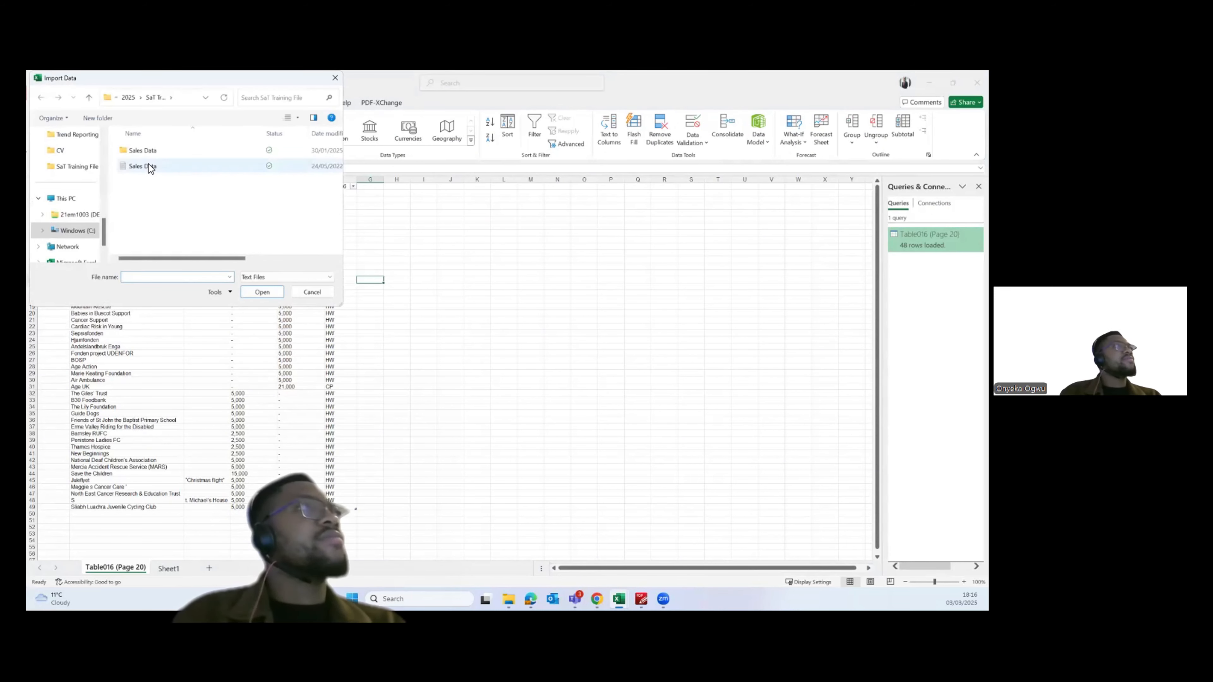
{"action": "left_click", "coordinate": [148, 166]}
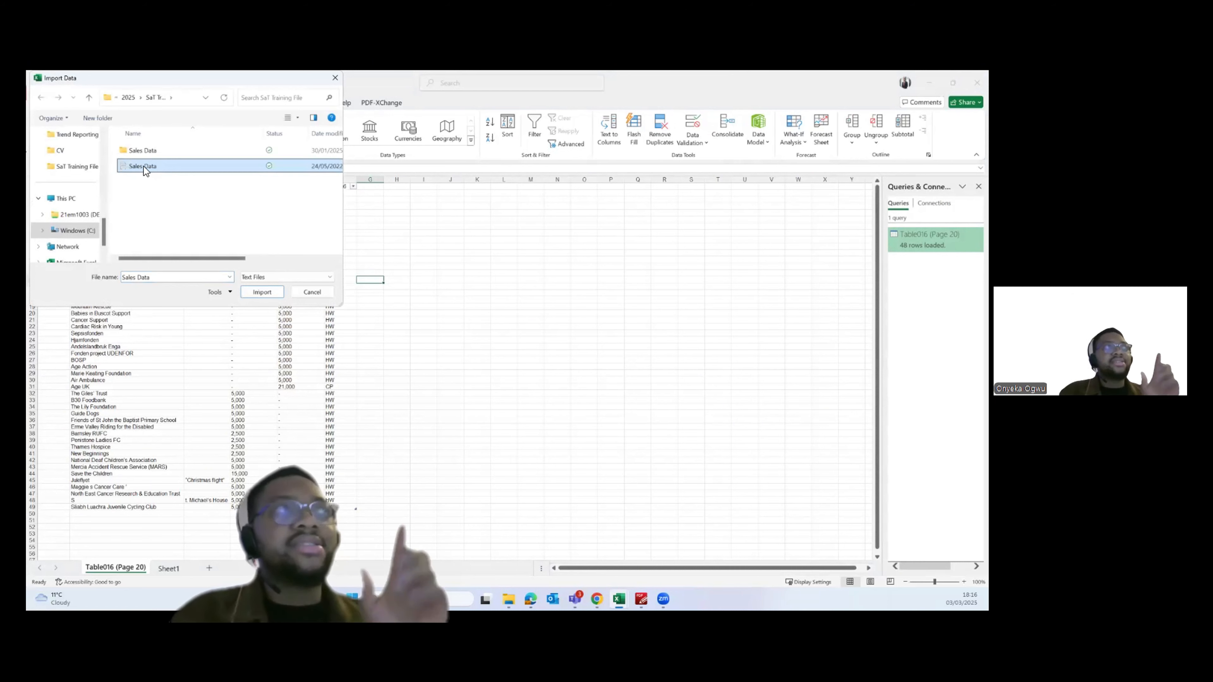
{"action": "left_click", "coordinate": [263, 292]}
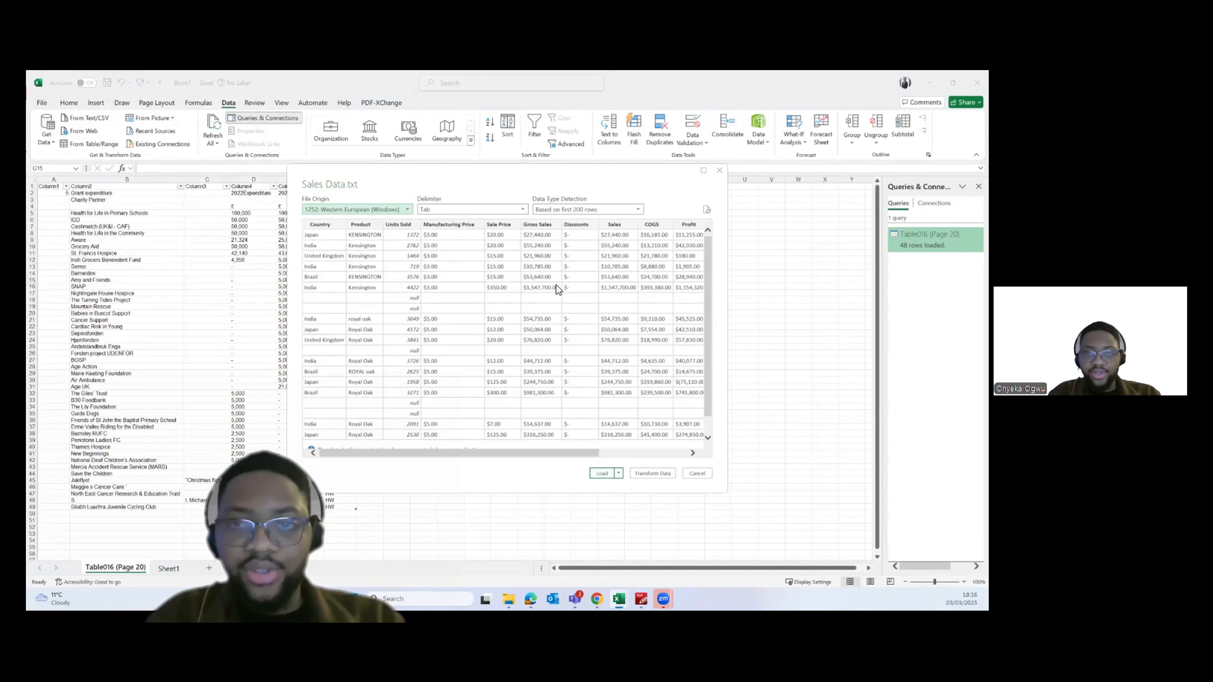
Switch to Chrome, check Sales Data.txt in the Day 3 online library, and return to the Excel import preview
{"action": "key", "text": "alt+Tab"}
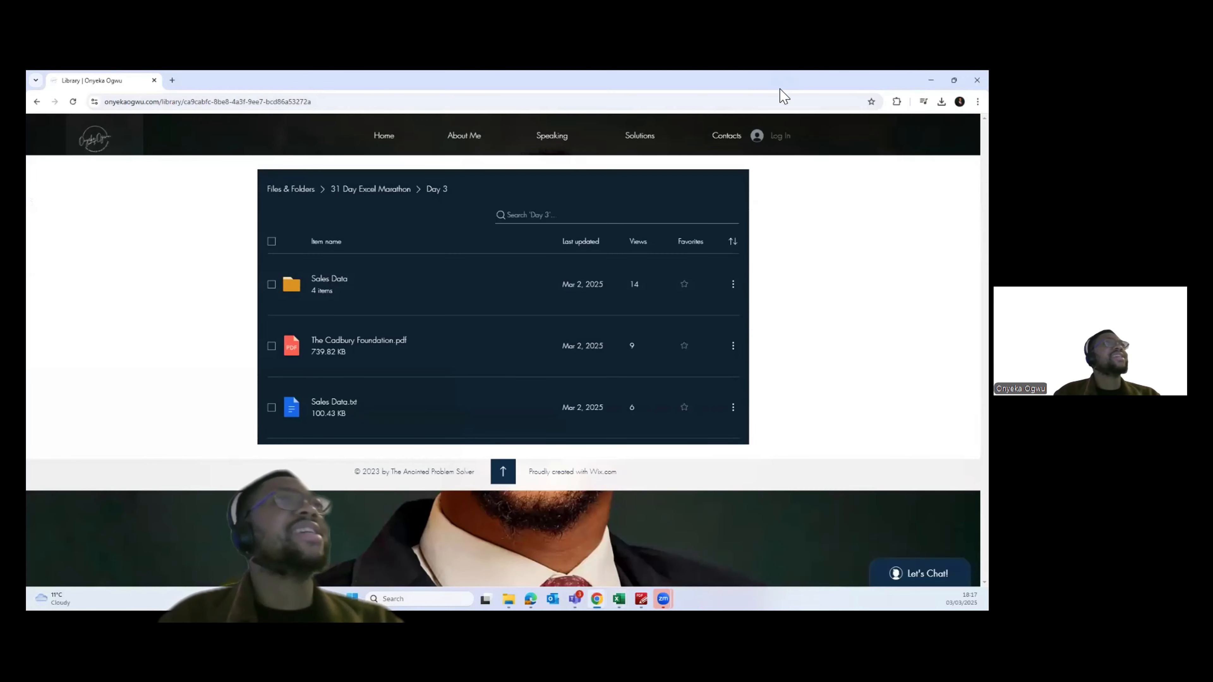
{"action": "left_click", "coordinate": [752, 104]}
{"action": "key", "text": "alt+Tab"}
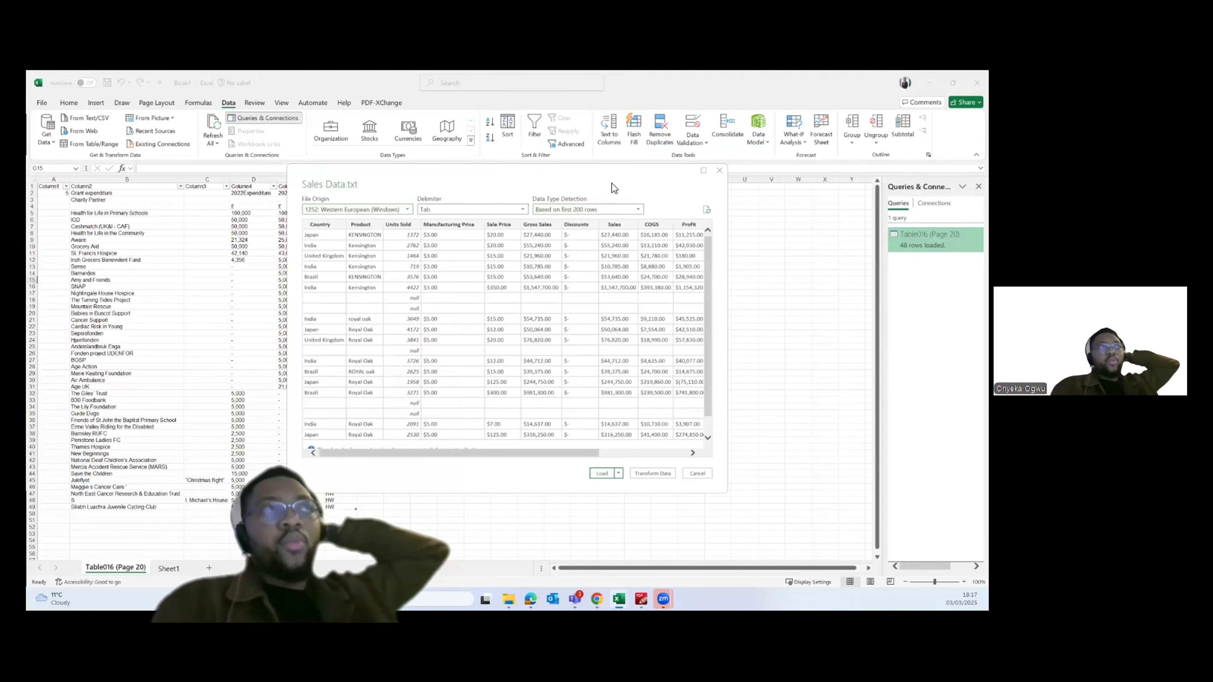
Load the Sales Data.txt preview into the workbook and look through the imported rows
{"action": "left_click", "coordinate": [598, 473]}
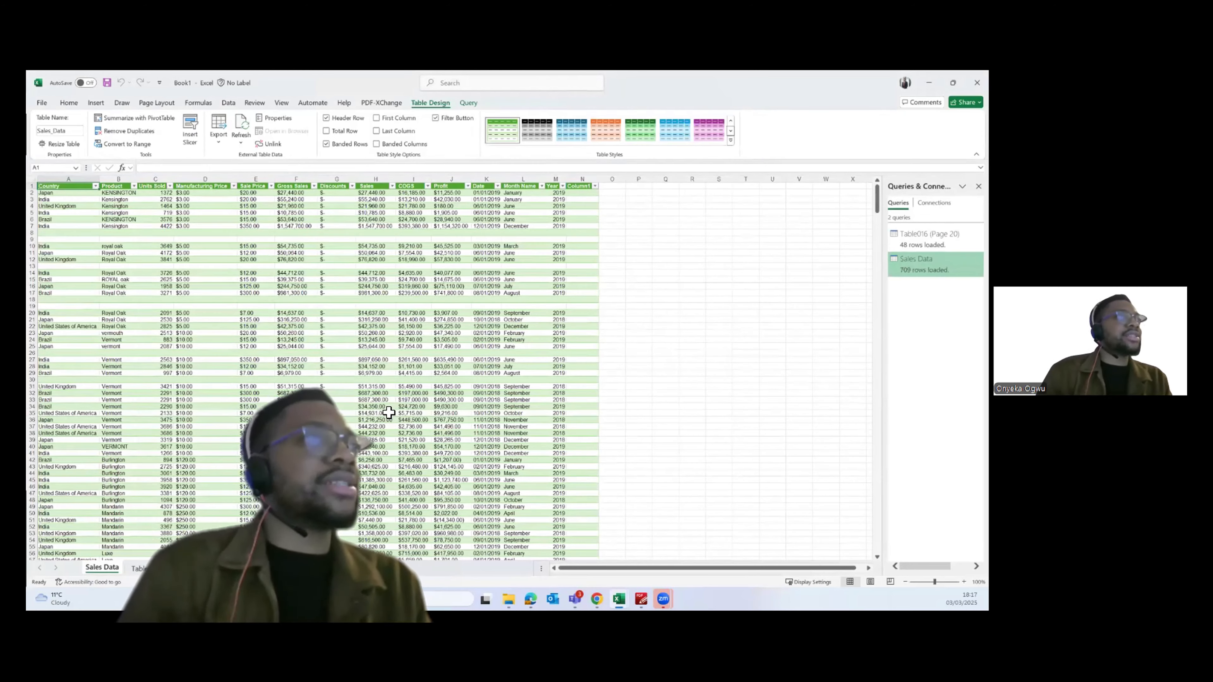
{"action": "scroll", "coordinate": [389, 412], "scroll_direction": "down", "scroll_amount": 20}
{"action": "scroll", "coordinate": [389, 412], "scroll_direction": "up", "scroll_amount": 20}
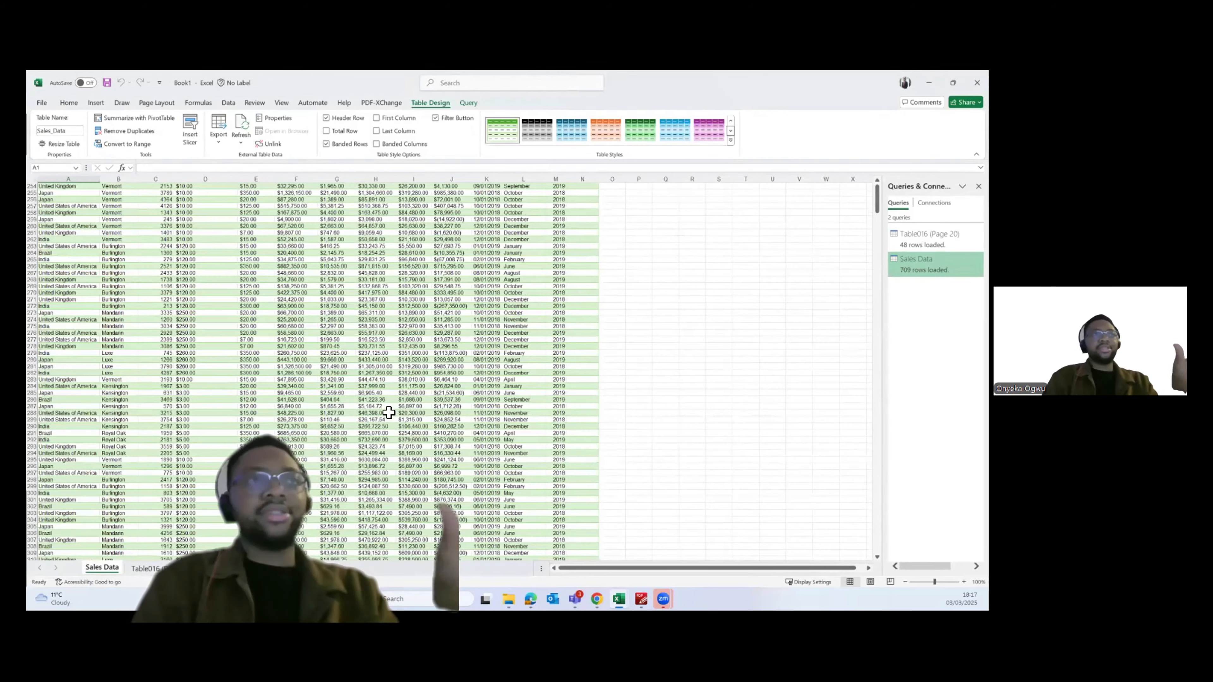
Clear the table style from the imported Sales Data table
{"action": "left_click", "coordinate": [373, 260]}
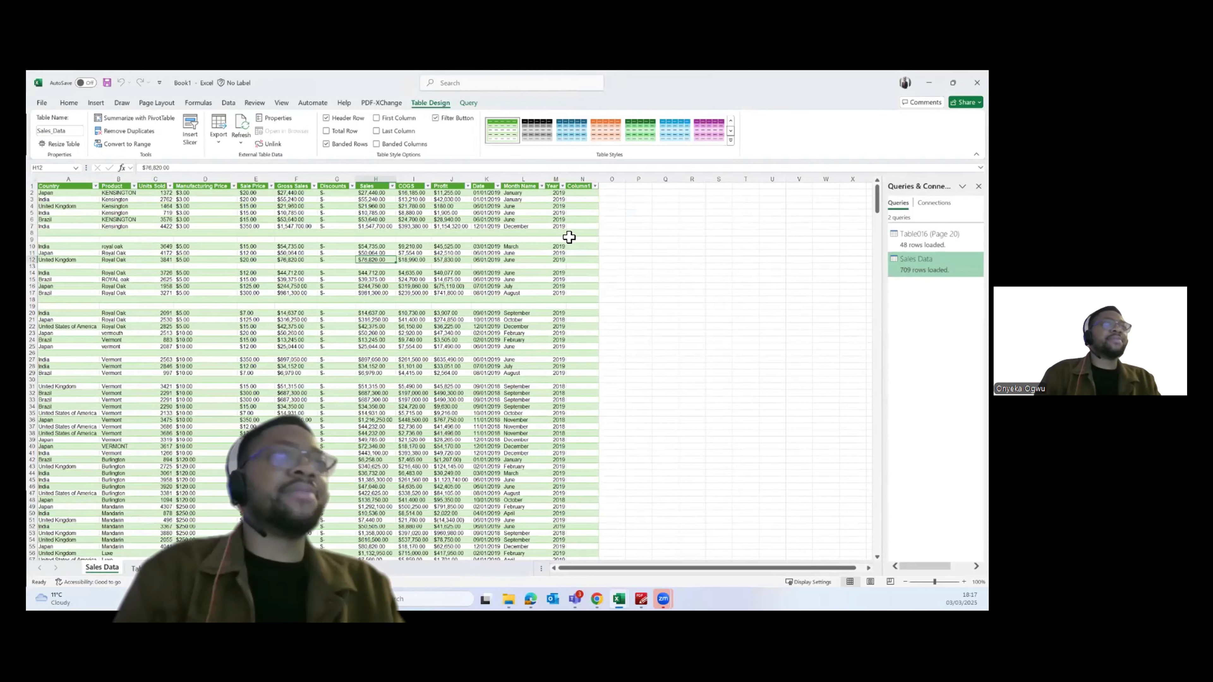
{"action": "left_click", "coordinate": [731, 142]}
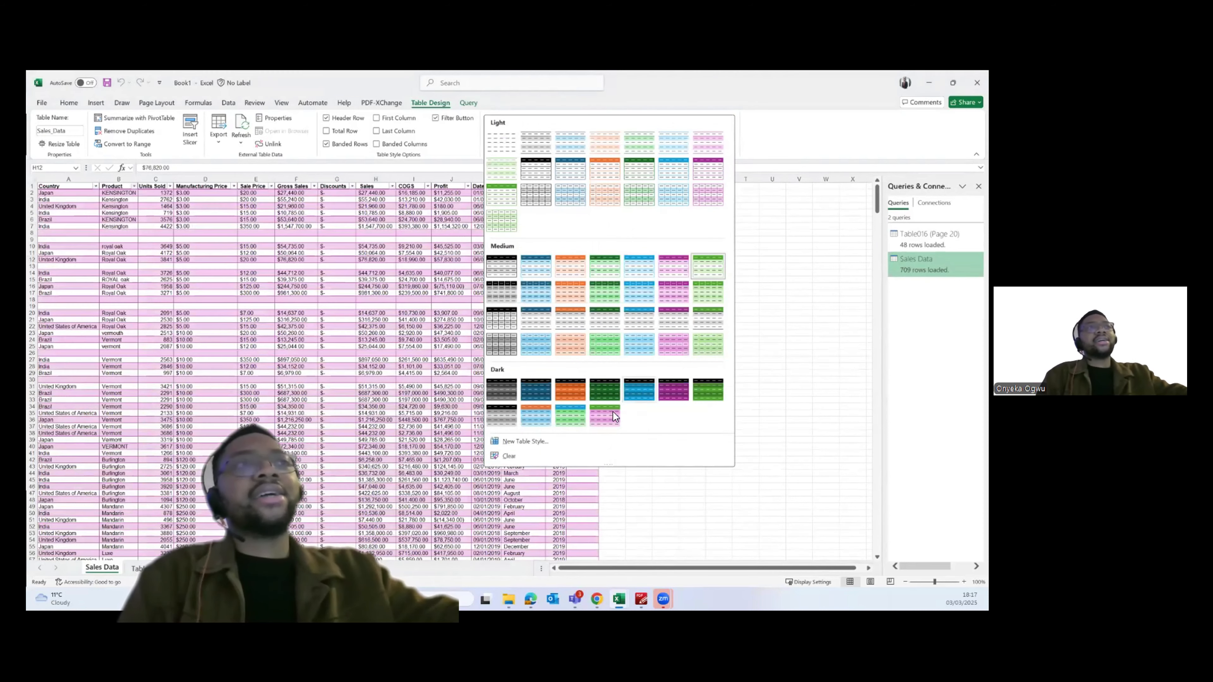
{"action": "left_click", "coordinate": [525, 457]}
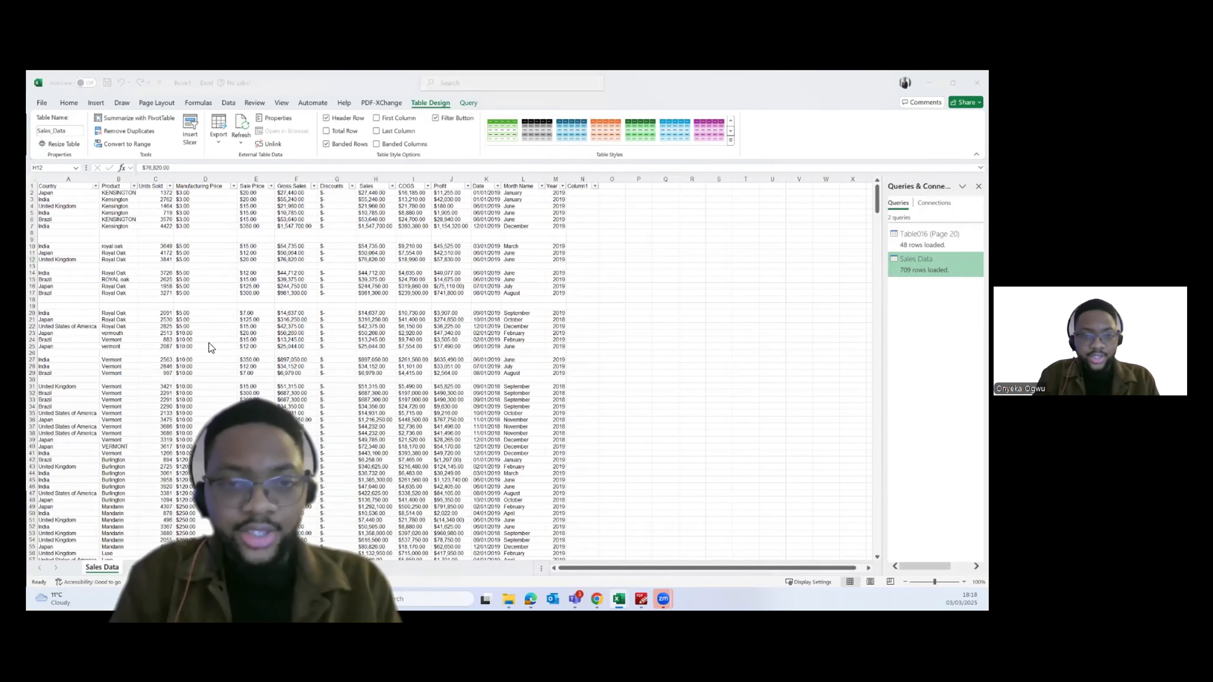
Switch to File Explorer and open the sales-2016 CSV file from the Sales Data folder
{"action": "key", "text": "alt+Tab"}
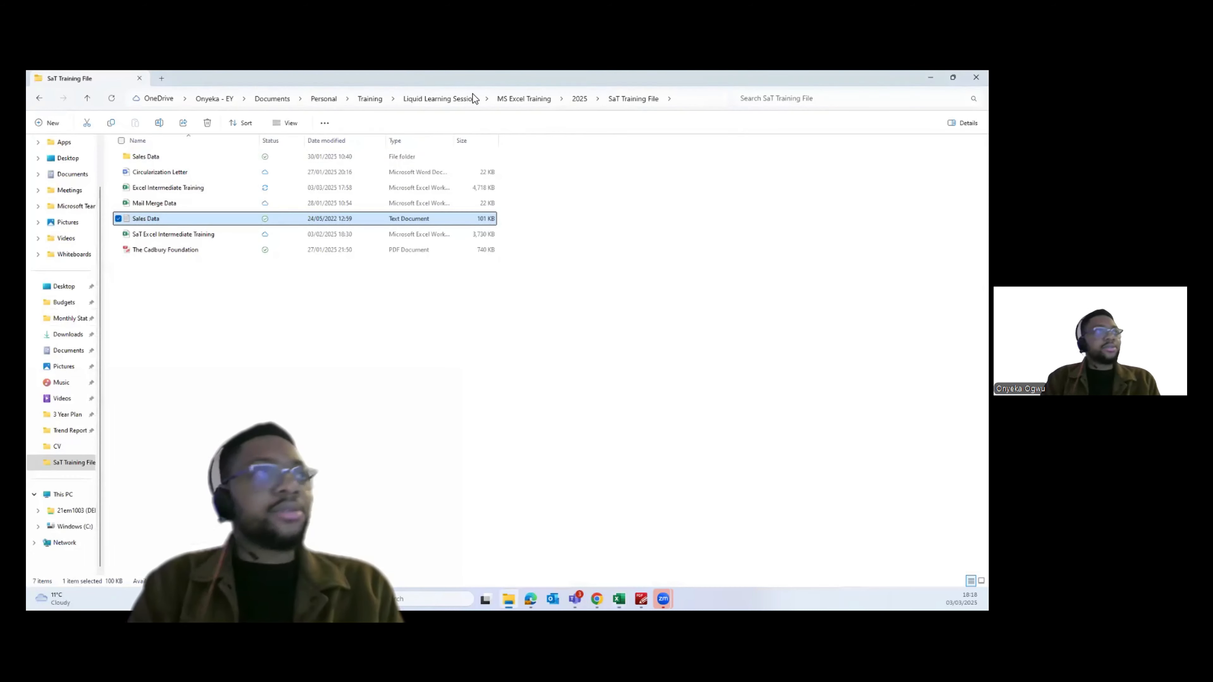
{"action": "double_click", "coordinate": [210, 155]}
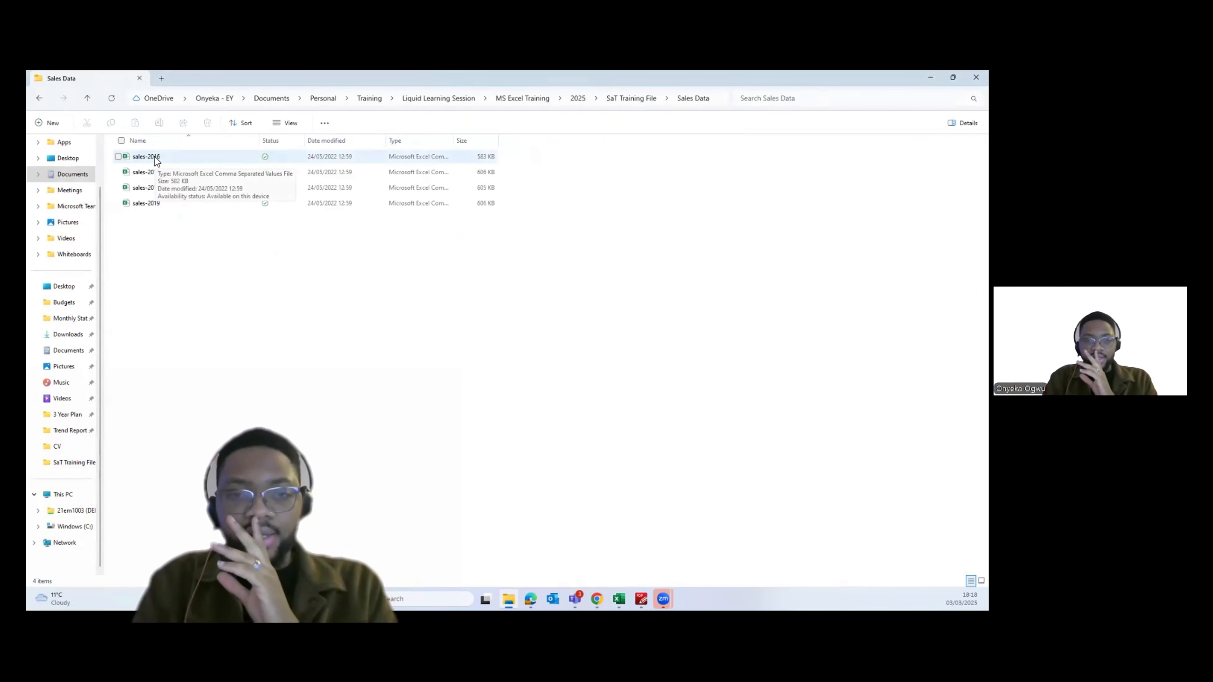
{"action": "double_click", "coordinate": [154, 158]}
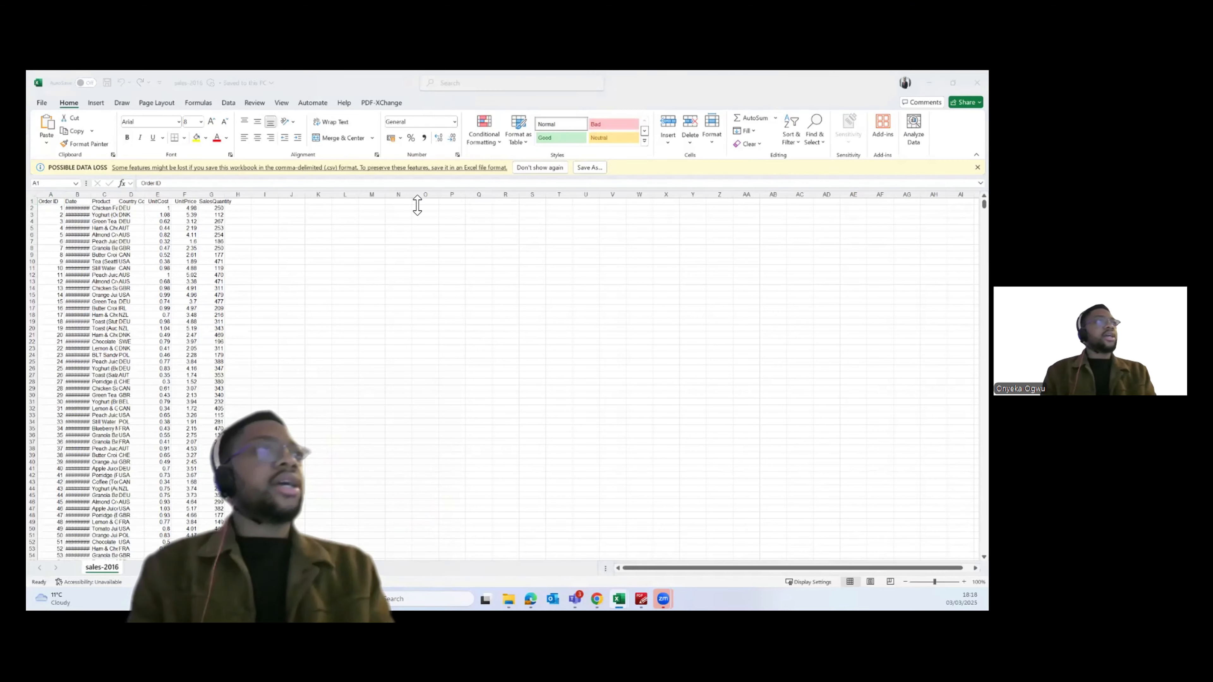
Switch to Chrome and check the Sales Data folder in the Day 3 online library
{"action": "key", "text": "alt+Tab"}
{"action": "key", "text": "alt+Tab"}
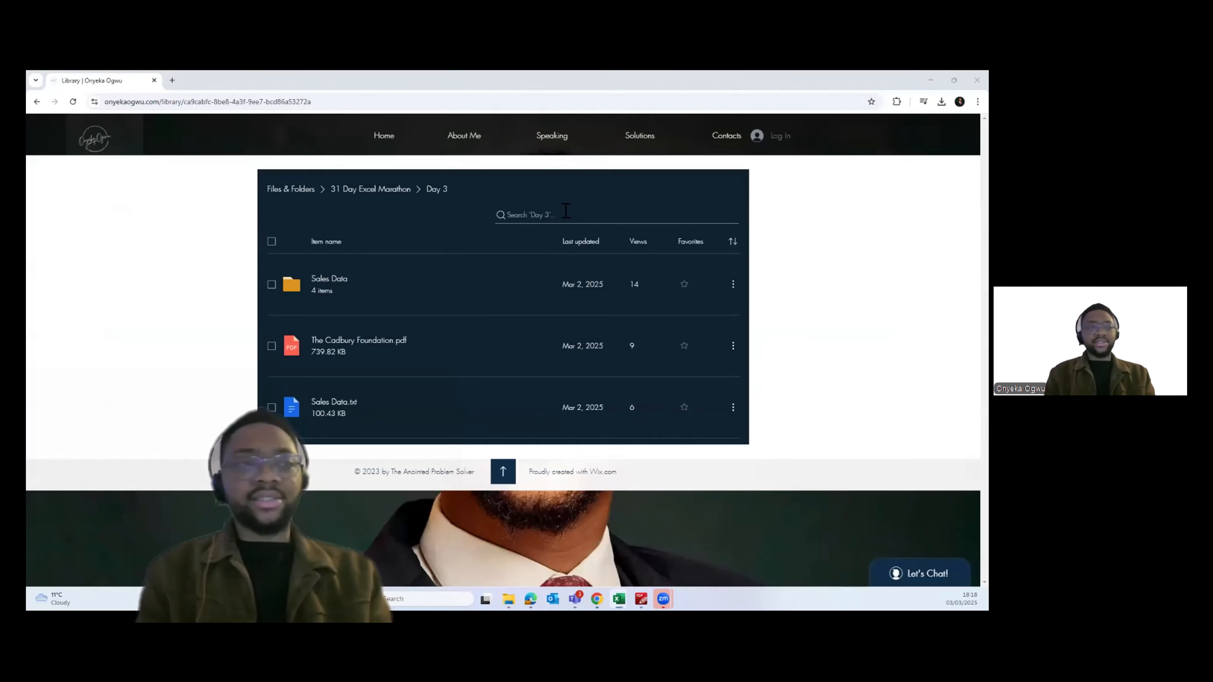
{"action": "left_click", "coordinate": [332, 282]}
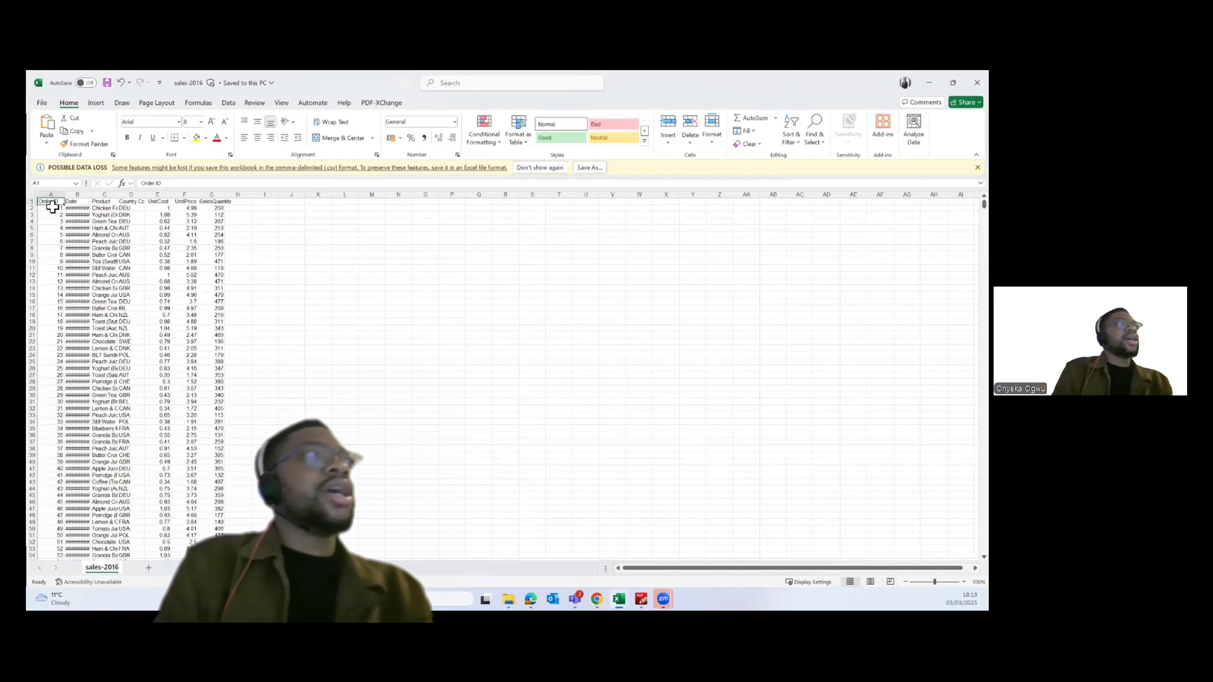
Examine the column headers of the sales-2016 worksheet one by one, from Order ID to SalesQuantity
{"action": "key", "text": "Right"}
{"action": "key", "text": "Right"}
{"action": "key", "text": "Right"}
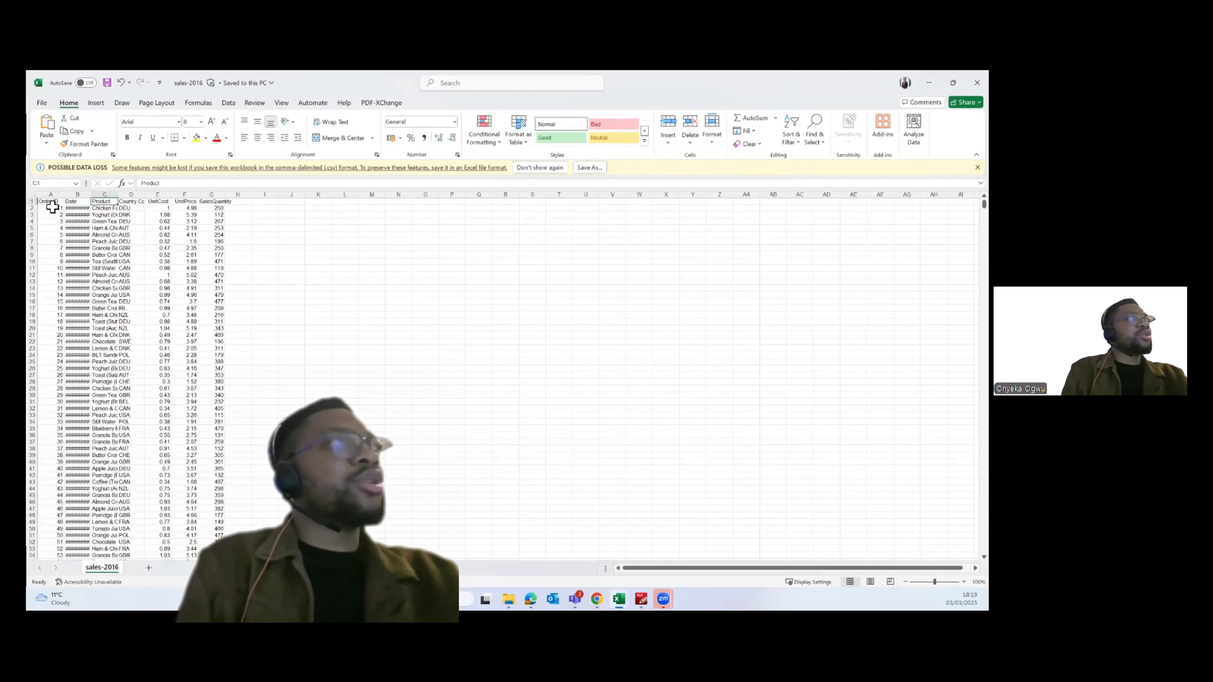
{"action": "key", "text": "Right"}
{"action": "key", "text": "Right"}
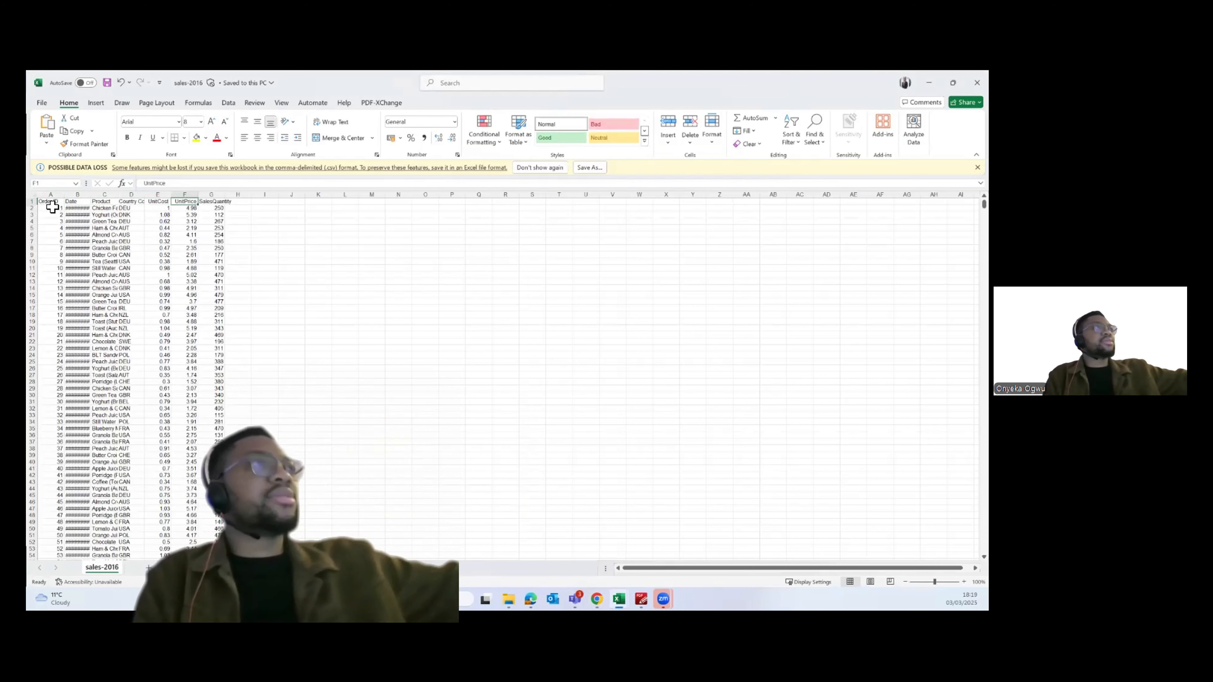
{"action": "key", "text": "Right"}
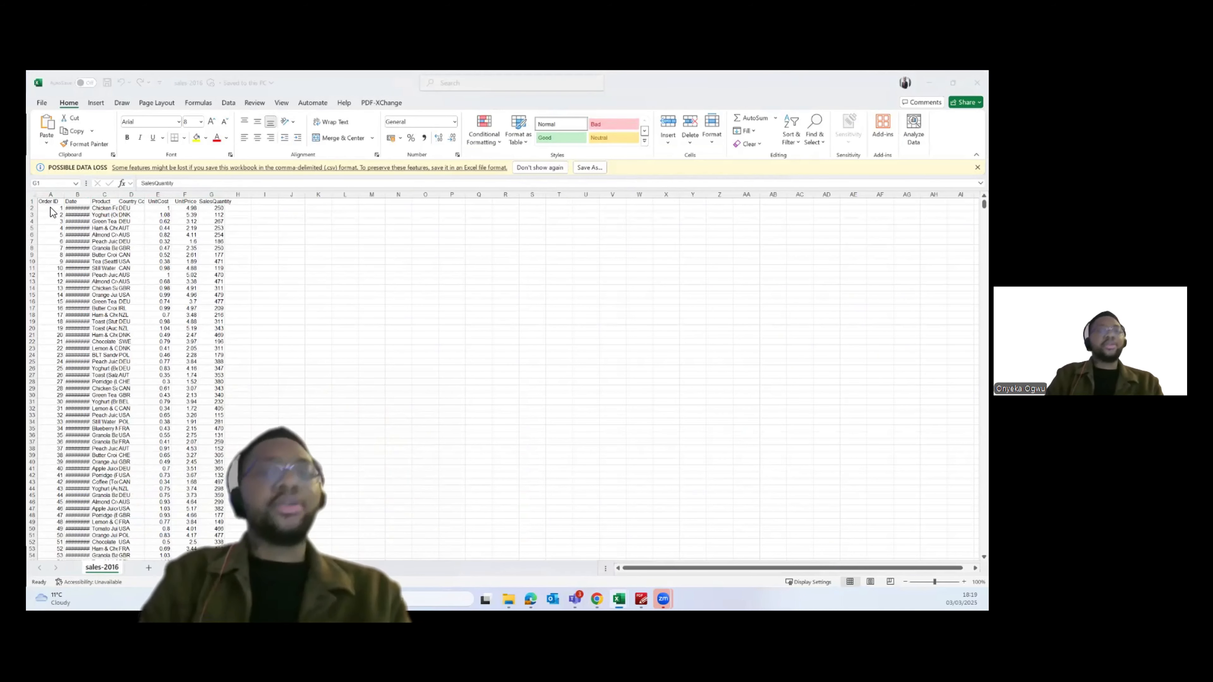
Open sales-2017 from the Sales Data folder for comparison, and close both the sales-2017 and sales-2016 workbooks
{"action": "key", "text": "alt+Tab"}
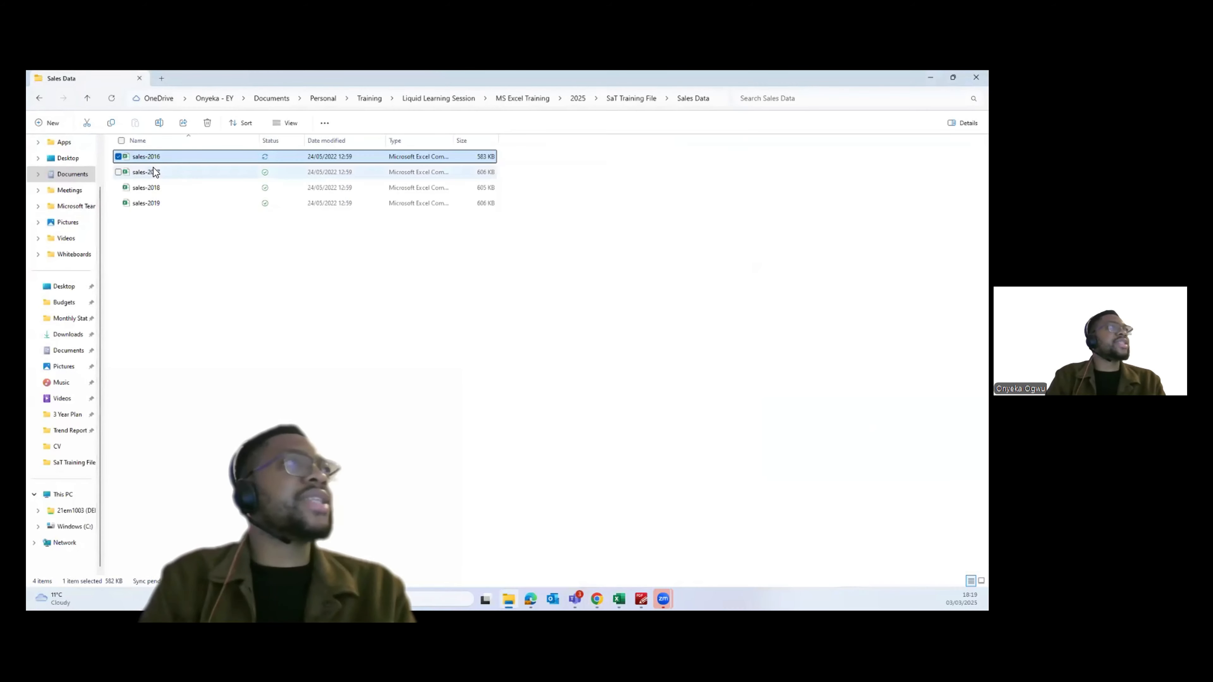
{"action": "left_click", "coordinate": [154, 168]}
{"action": "key", "text": "alt+Tab"}
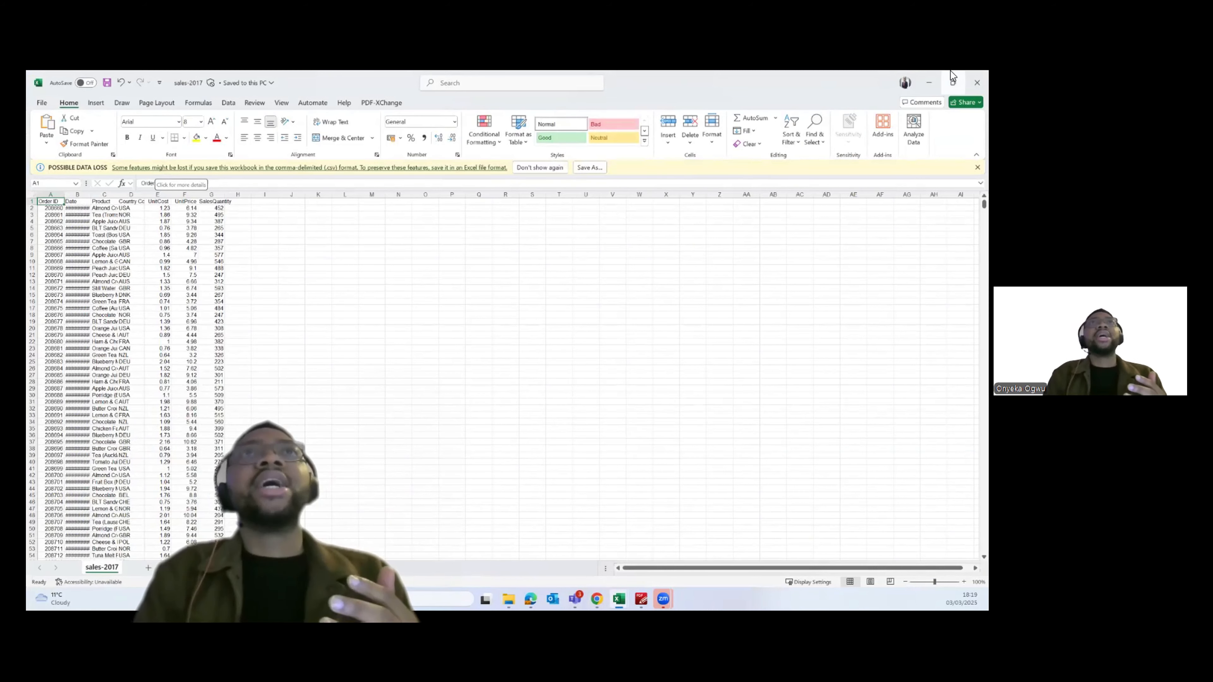
{"action": "left_click", "coordinate": [975, 81]}
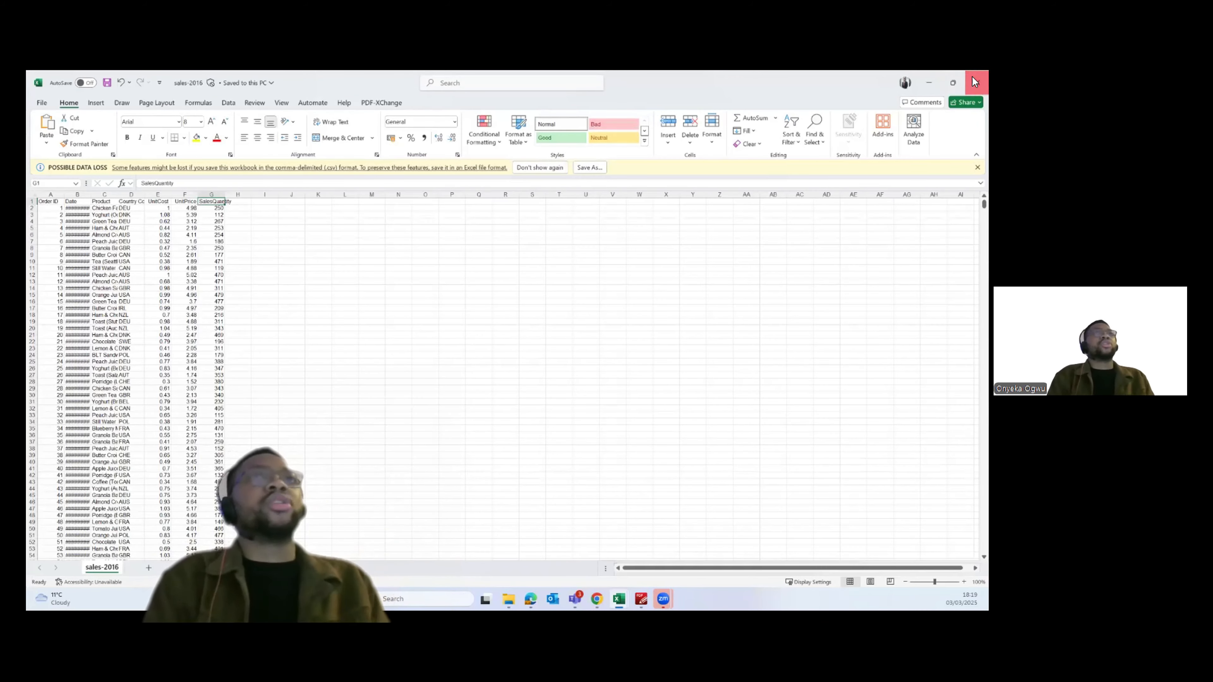
{"action": "left_click", "coordinate": [975, 79]}
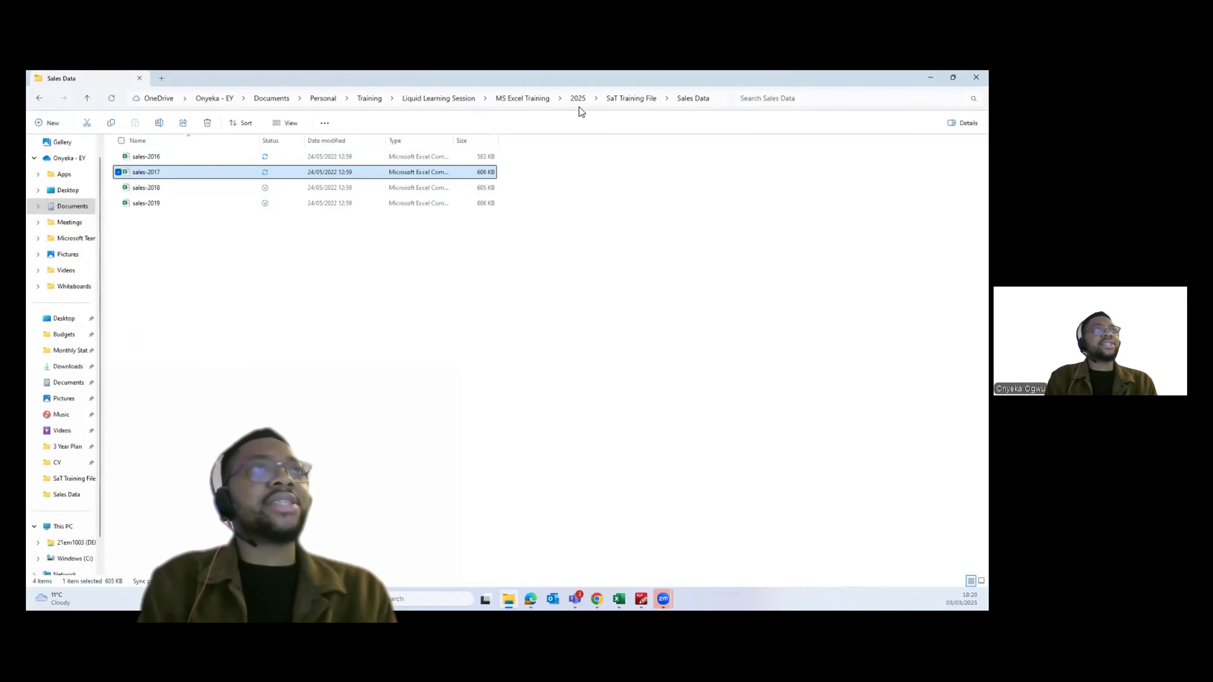
Return from File Explorer to the Book1 workbook in Excel and switch to the empty worksheet
{"action": "left_click", "coordinate": [624, 106]}
{"action": "left_click", "coordinate": [443, 320]}
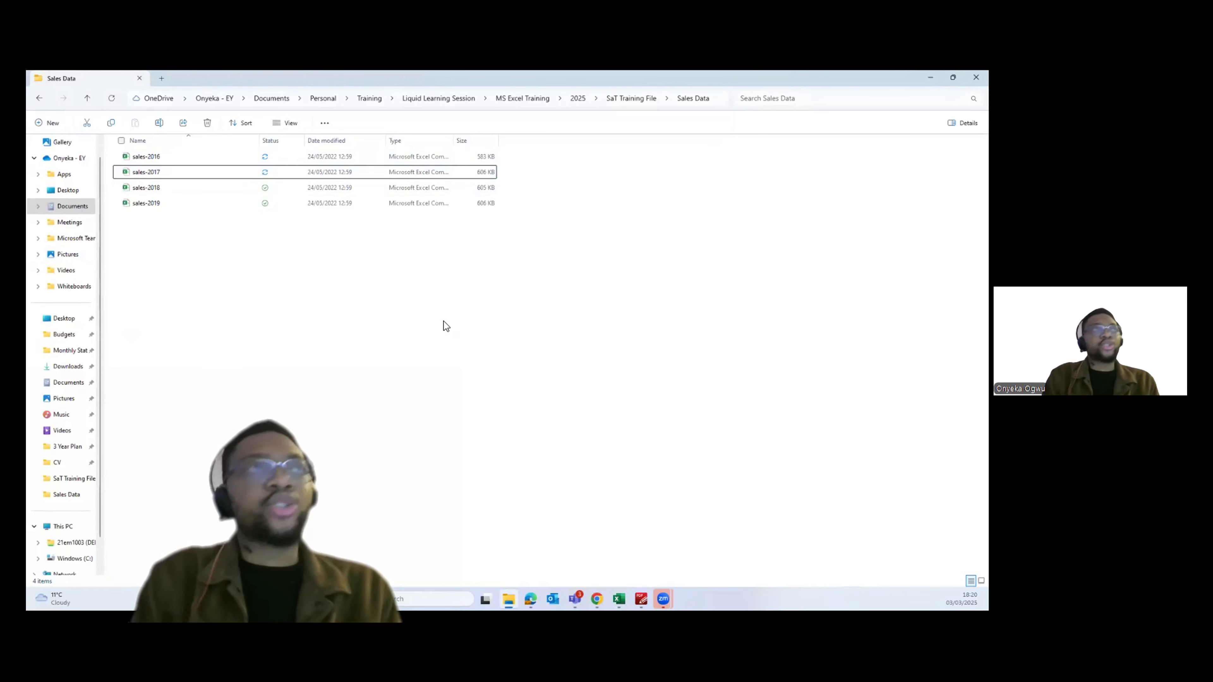
{"action": "key", "text": "alt+Tab"}
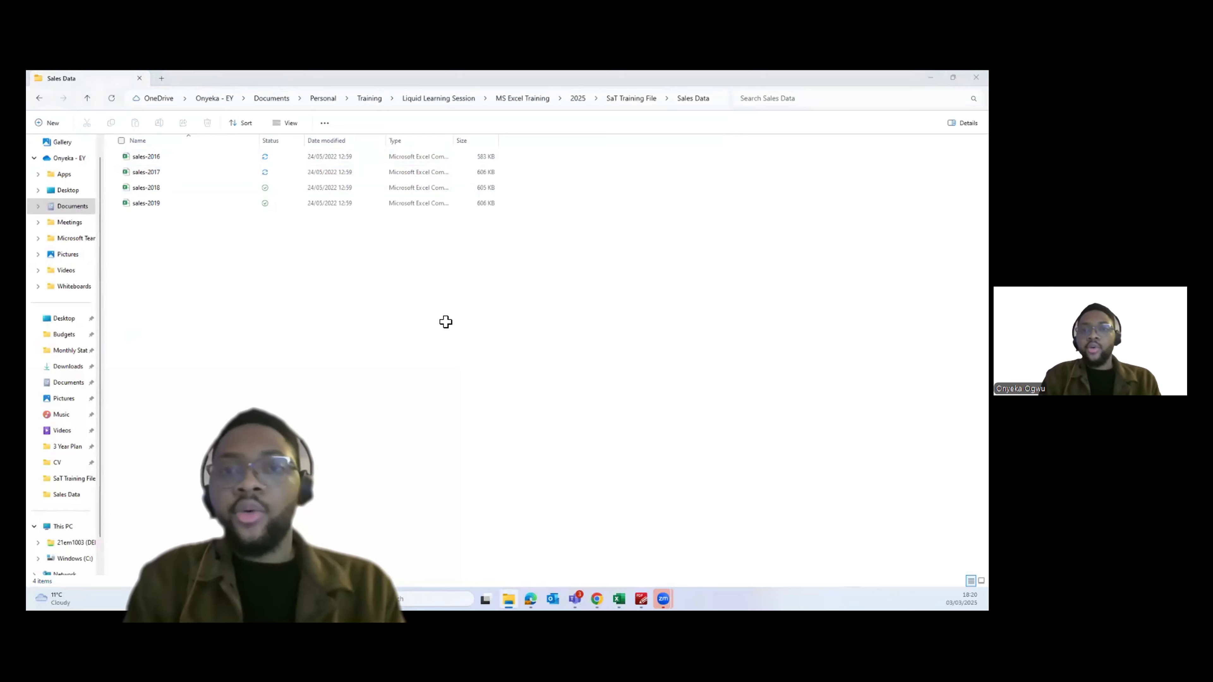
{"action": "left_click", "coordinate": [713, 310]}
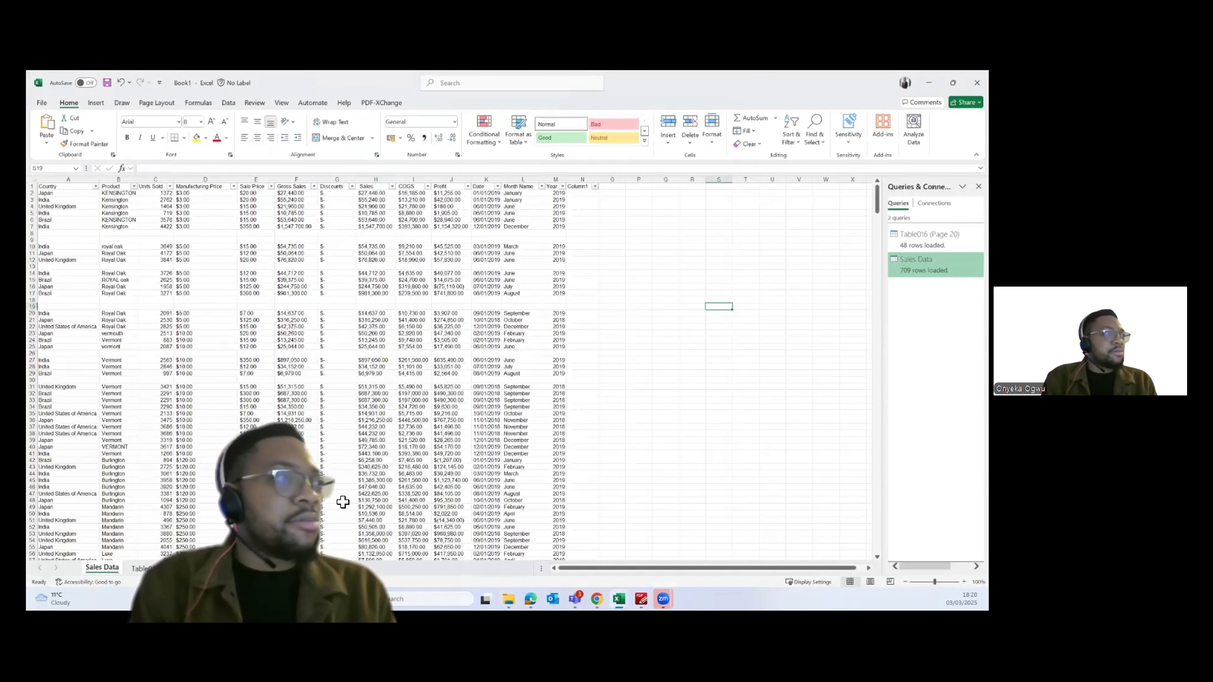
{"action": "key", "text": "ctrl+Page_Down"}
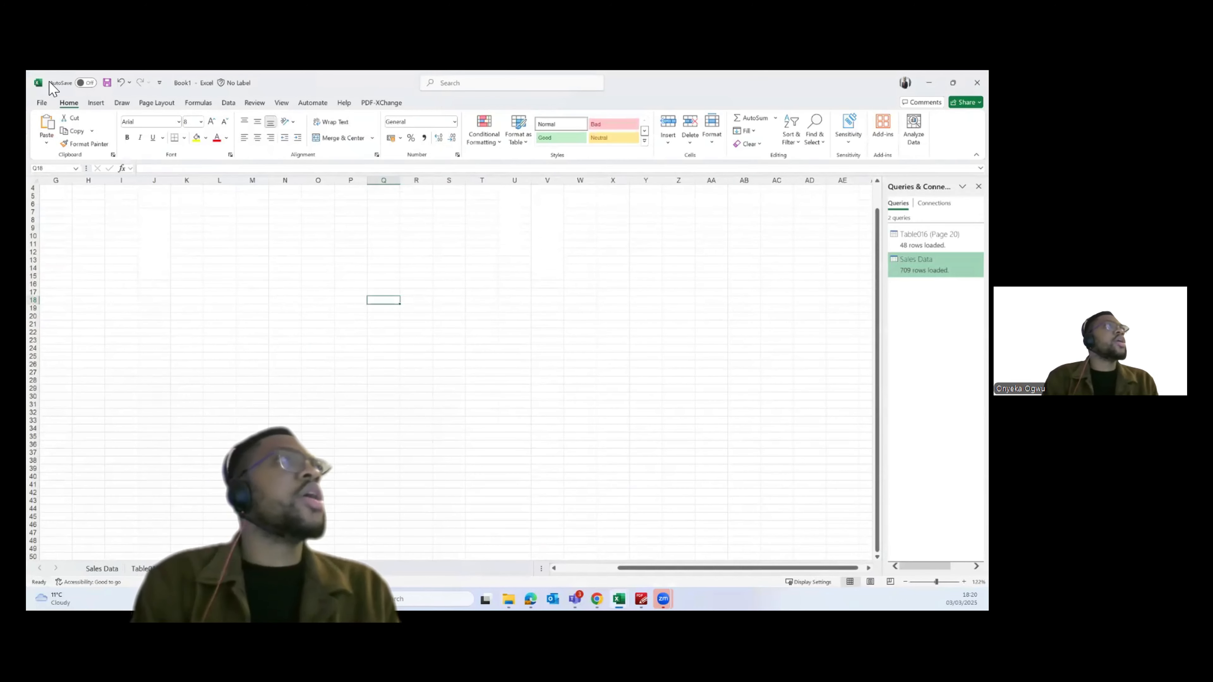
Get data from a folder, choosing Sales Data inside SaT Training File, and bring up the preview of its files
{"action": "left_click", "coordinate": [229, 103]}
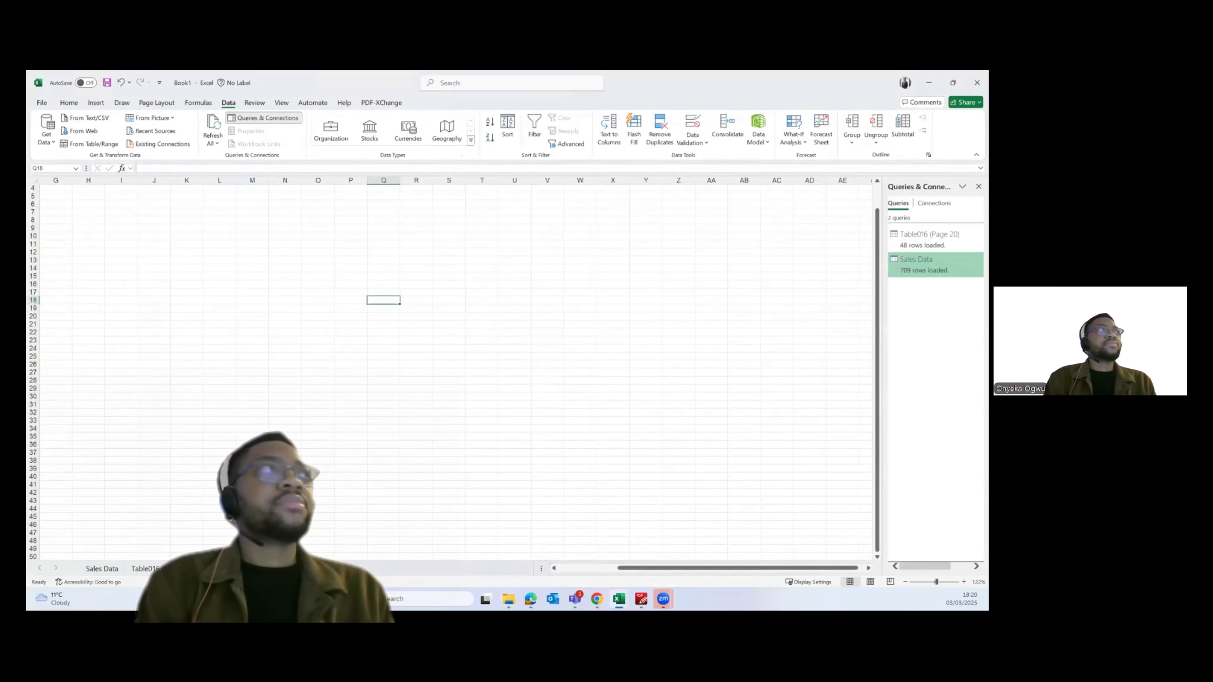
{"action": "left_click", "coordinate": [45, 140]}
{"action": "mouse_move", "coordinate": [81, 159]}
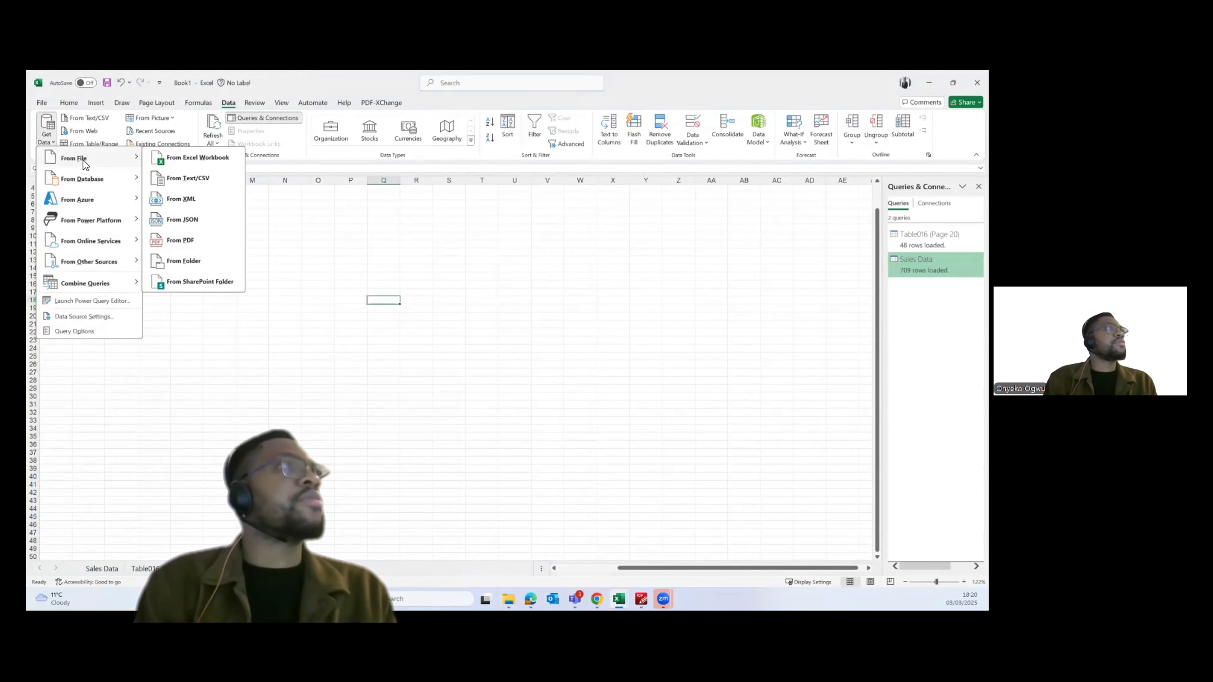
{"action": "left_click", "coordinate": [185, 262]}
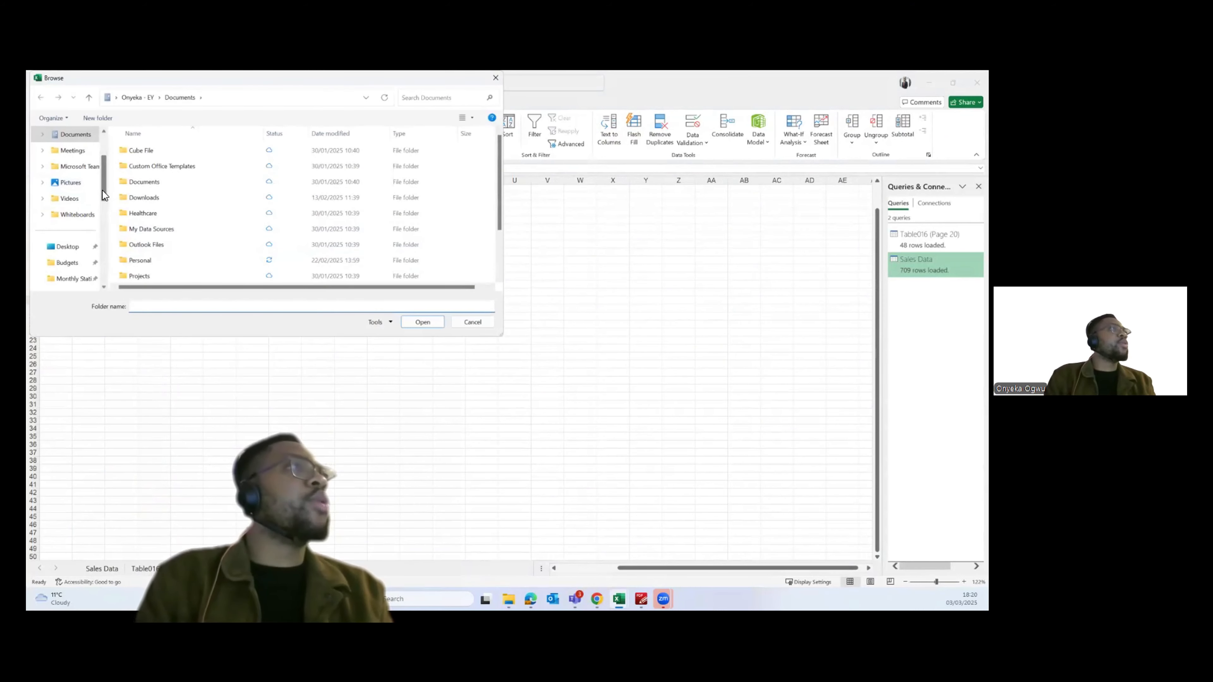
{"action": "left_click_drag", "start_coordinate": [102, 189], "coordinate": [107, 230]}
{"action": "left_click", "coordinate": [86, 279]}
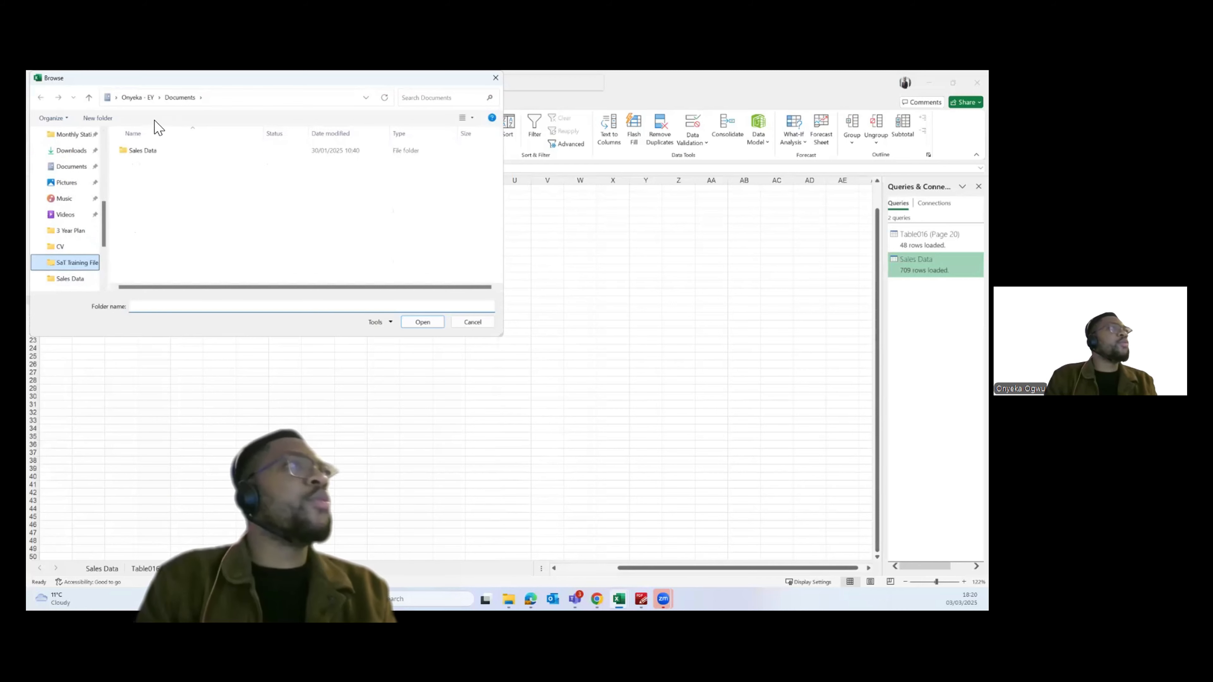
{"action": "left_click", "coordinate": [151, 149]}
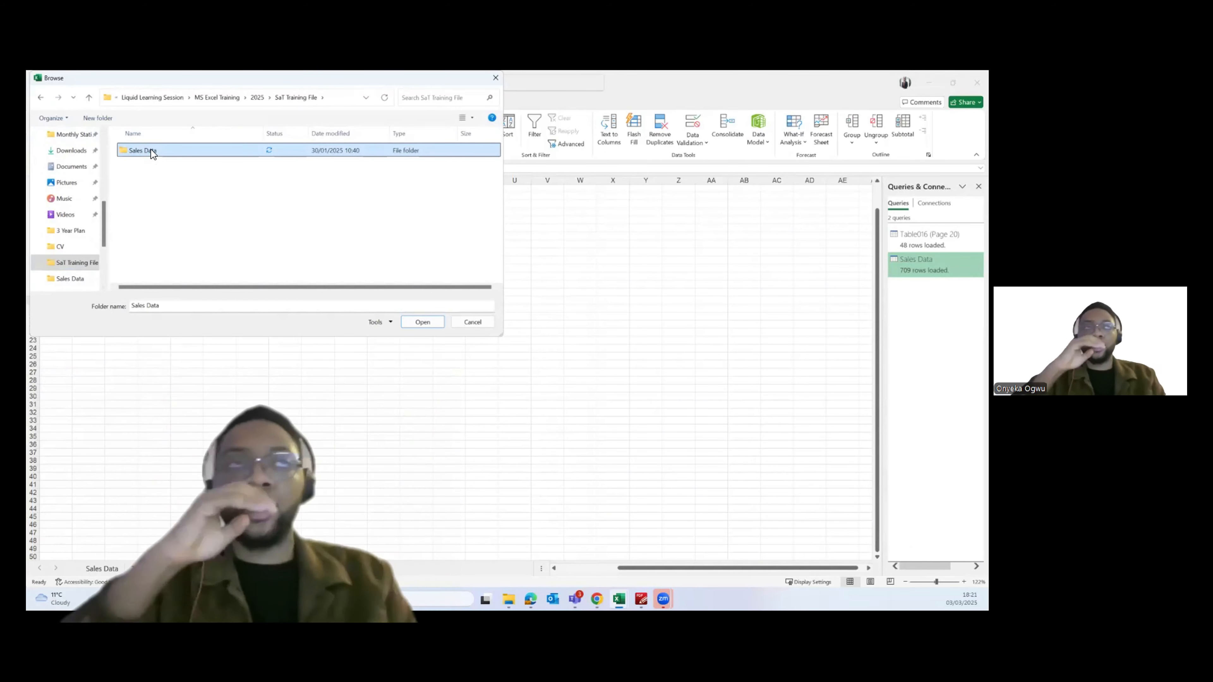
{"action": "left_click", "coordinate": [420, 323]}
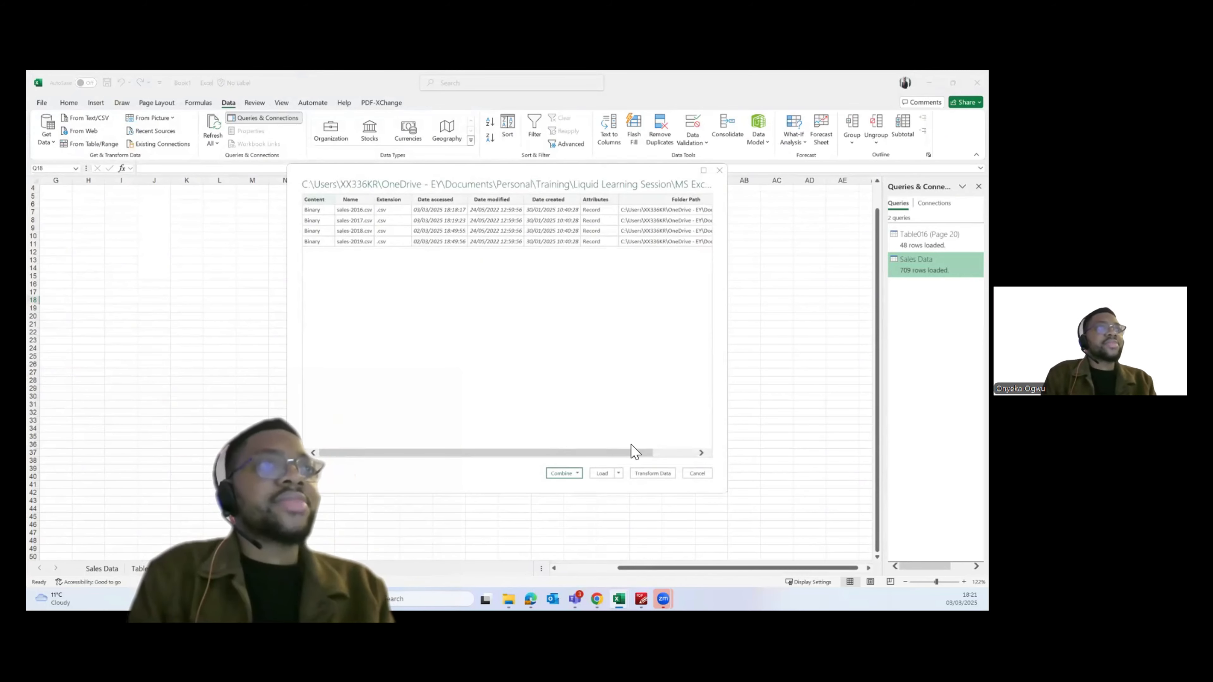
Combine and load the Sales Data folder's files, using the first file as sample and comma as delimiter, and check the loaded table's last rows
{"action": "left_click_drag", "start_coordinate": [641, 454], "coordinate": [693, 452]}
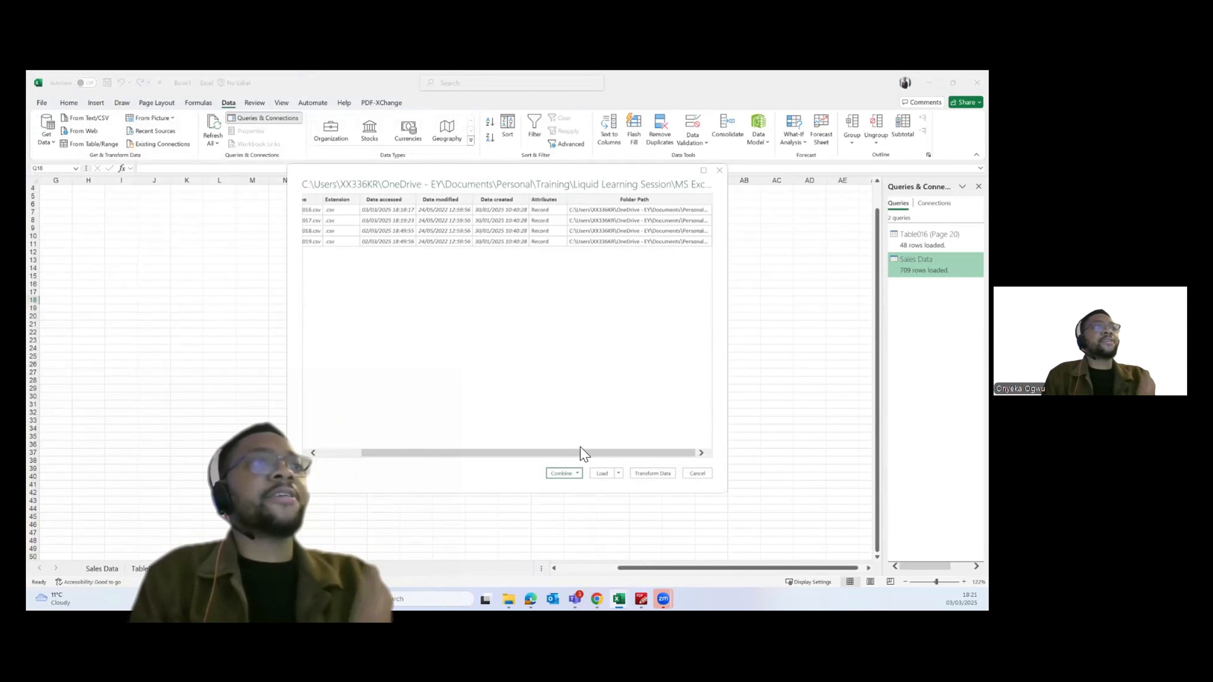
{"action": "left_click_drag", "start_coordinate": [581, 455], "coordinate": [487, 464]}
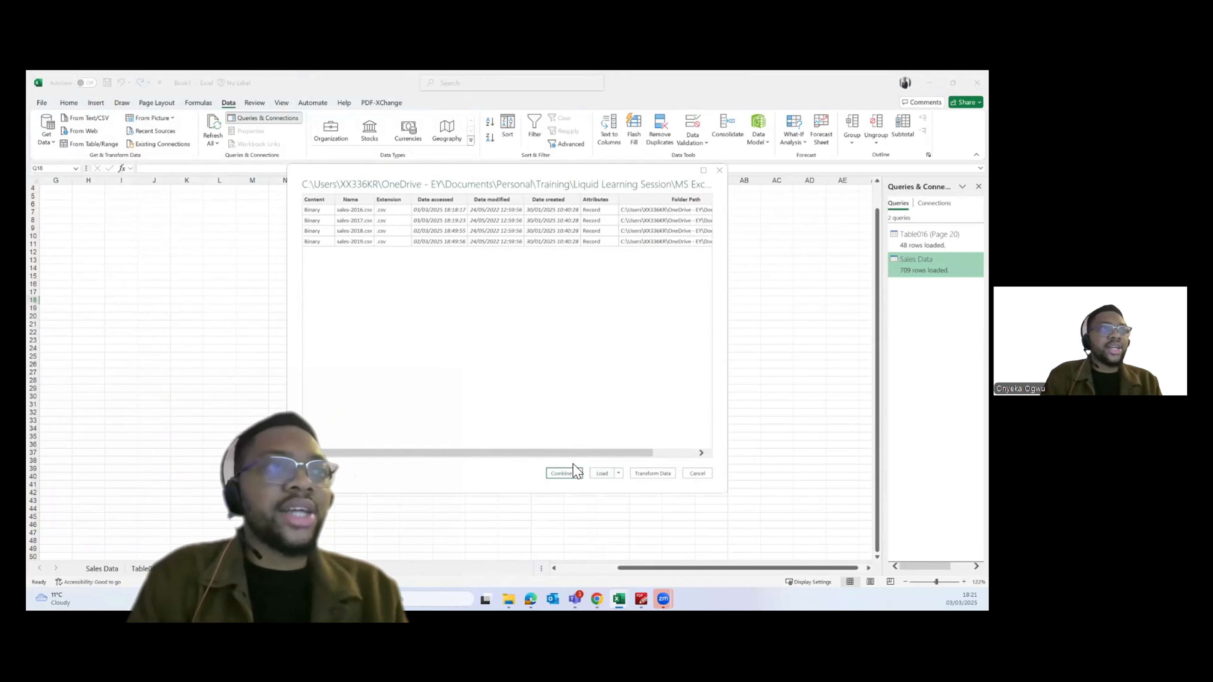
{"action": "left_click", "coordinate": [576, 473]}
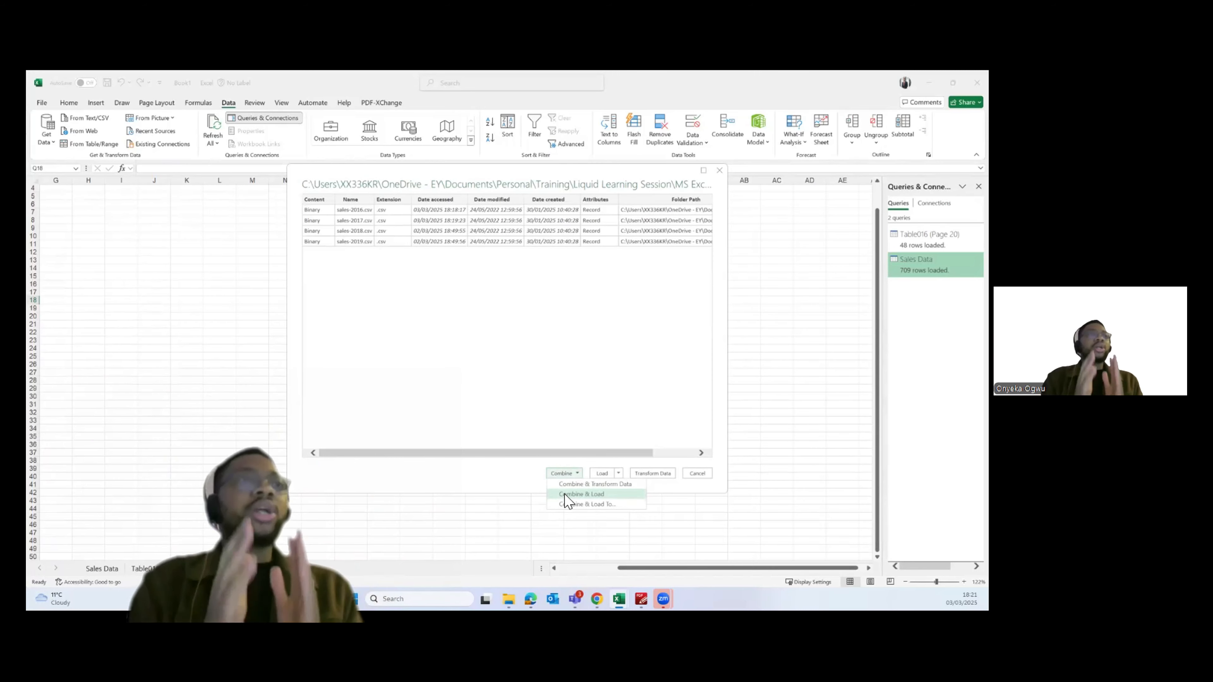
{"action": "left_click", "coordinate": [565, 495]}
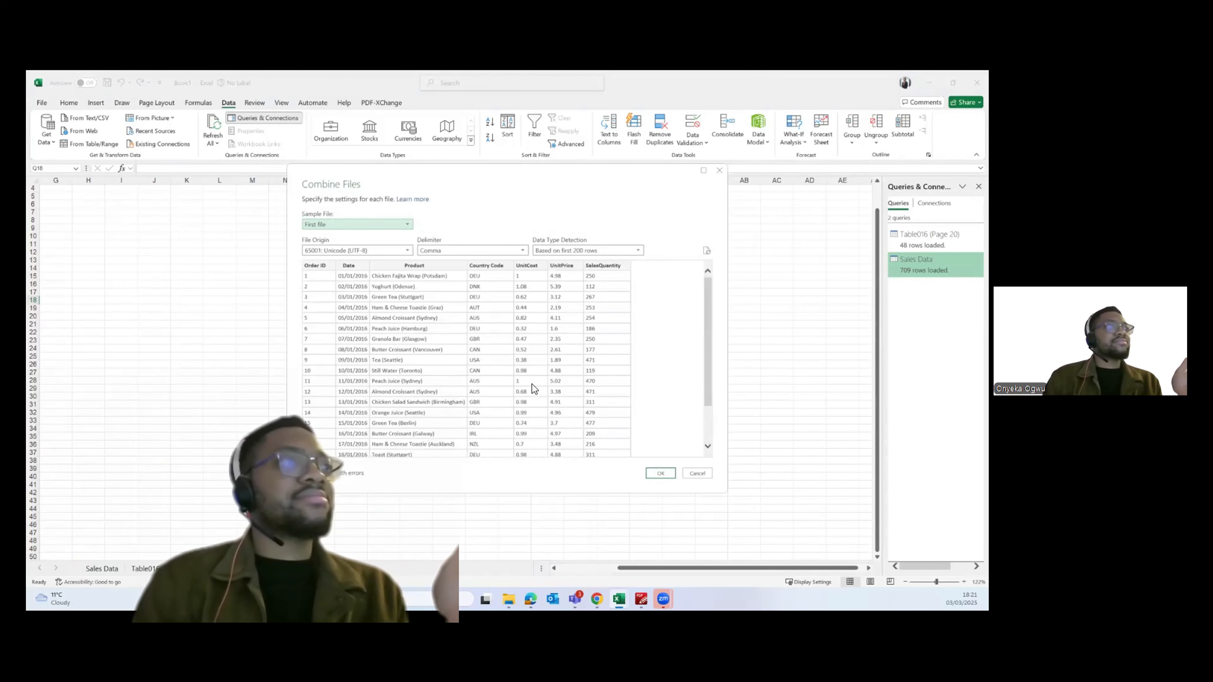
{"action": "left_click_drag", "start_coordinate": [707, 334], "coordinate": [705, 308]}
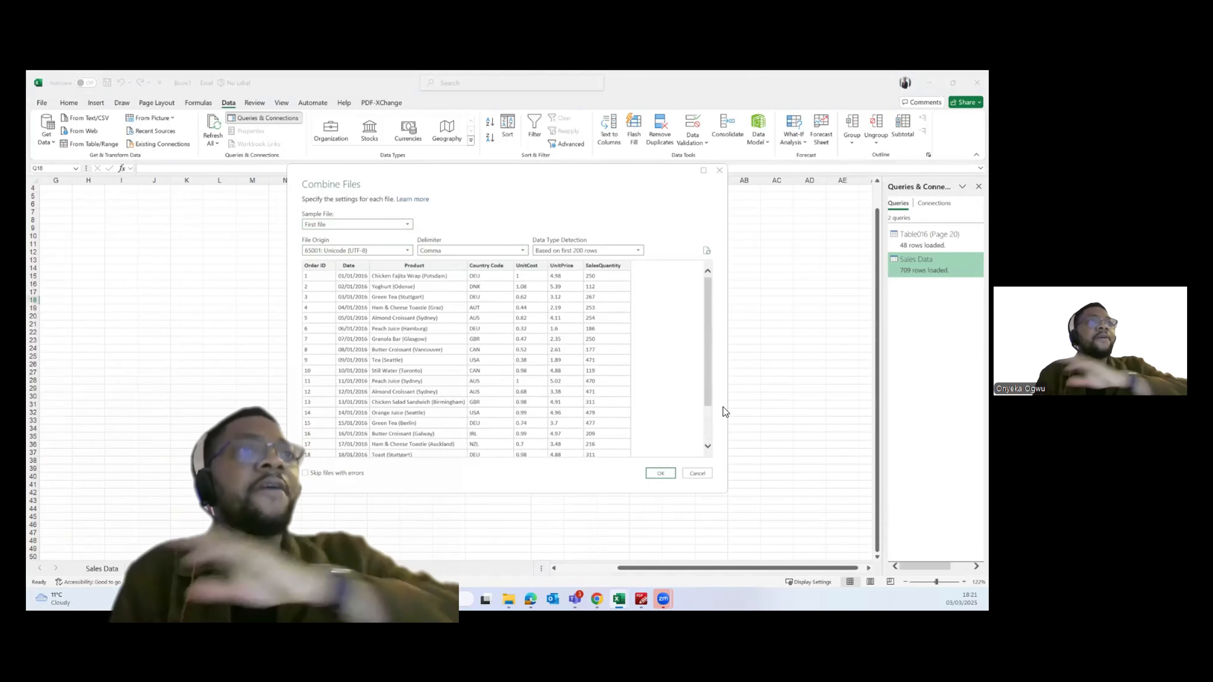
{"action": "left_click", "coordinate": [661, 474]}
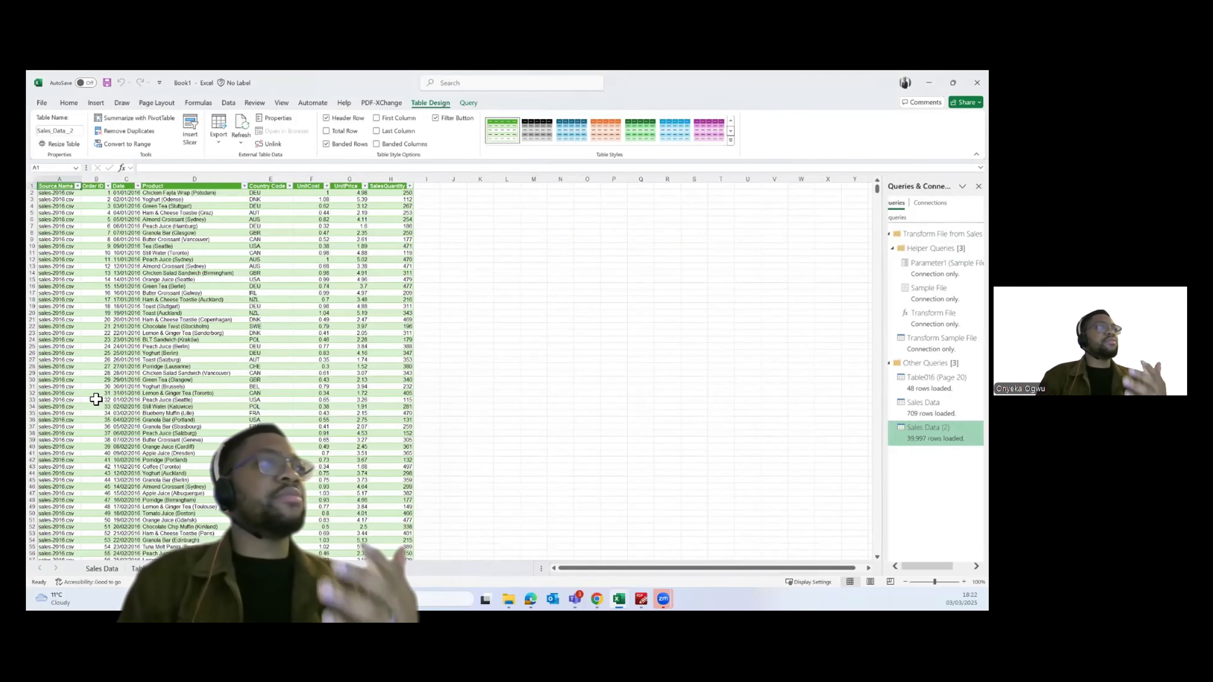
{"action": "scroll", "coordinate": [95, 399], "scroll_direction": "down", "scroll_amount": 20}
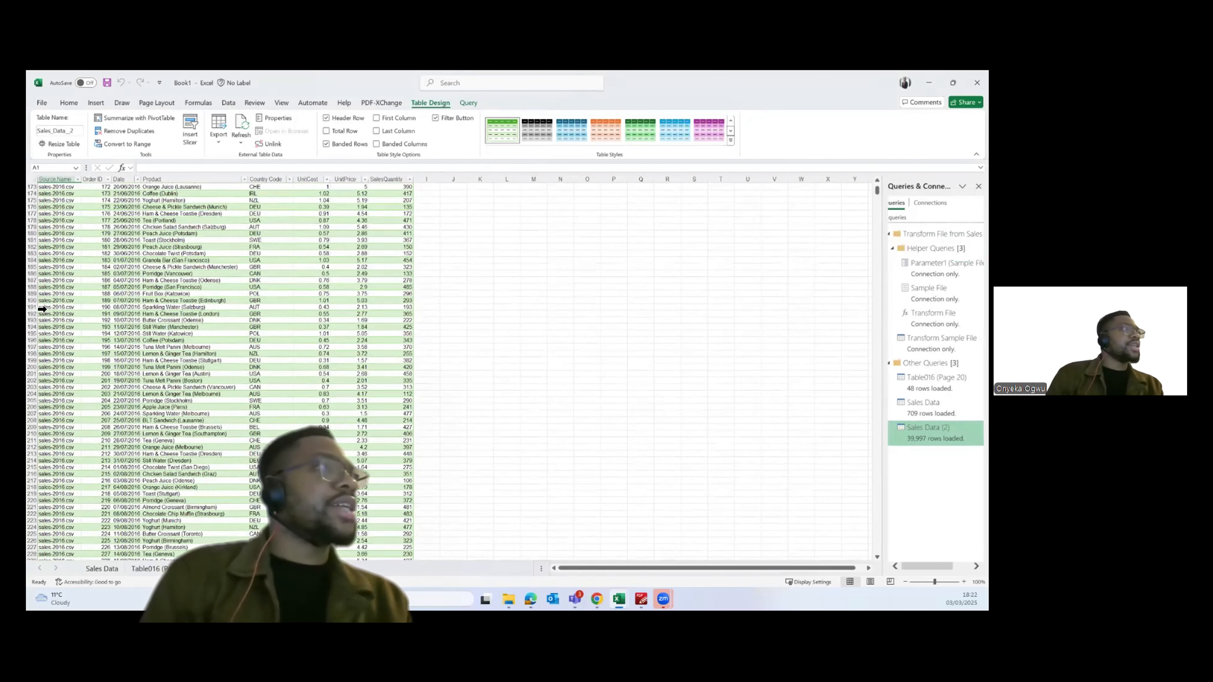
{"action": "scroll", "coordinate": [61, 364], "scroll_direction": "down", "scroll_amount": 20}
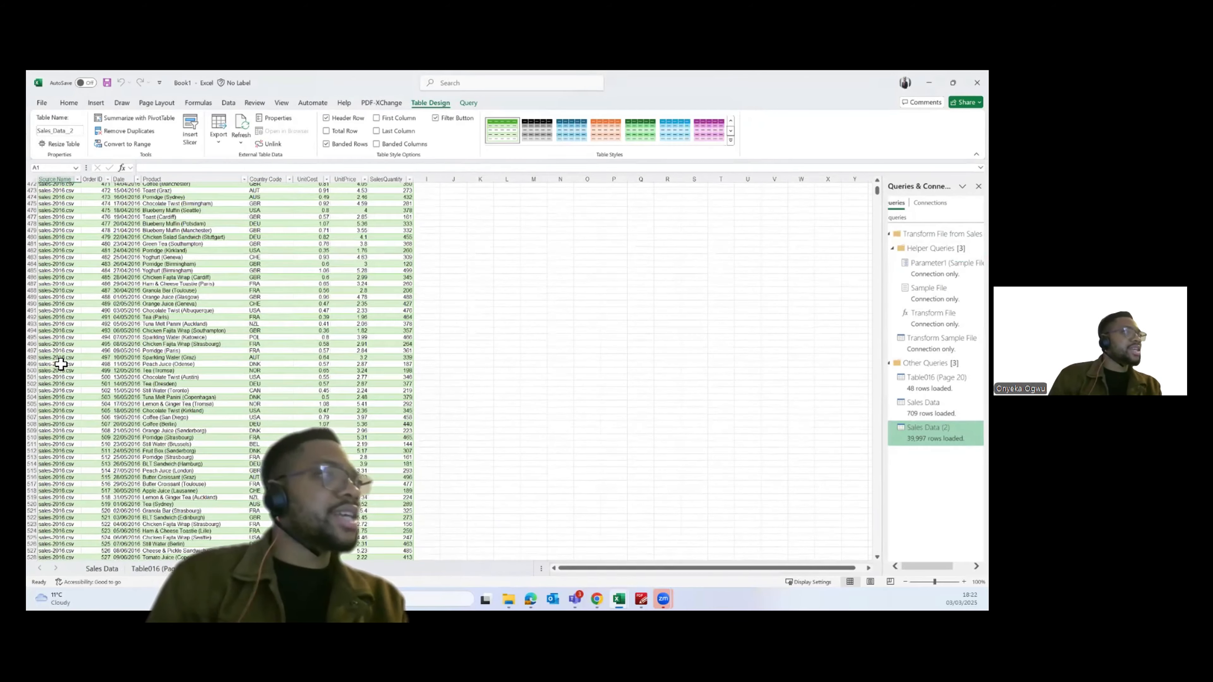
{"action": "key", "text": "ctrl+End"}
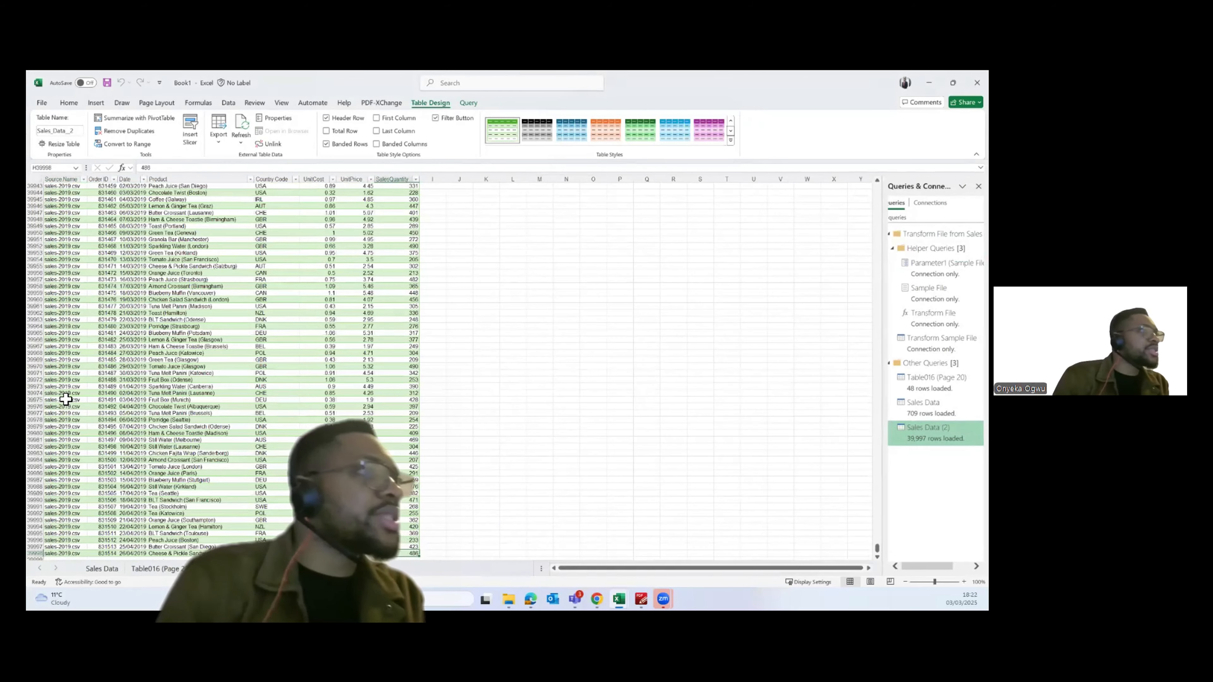
{"action": "key", "text": "ctrl+Up"}
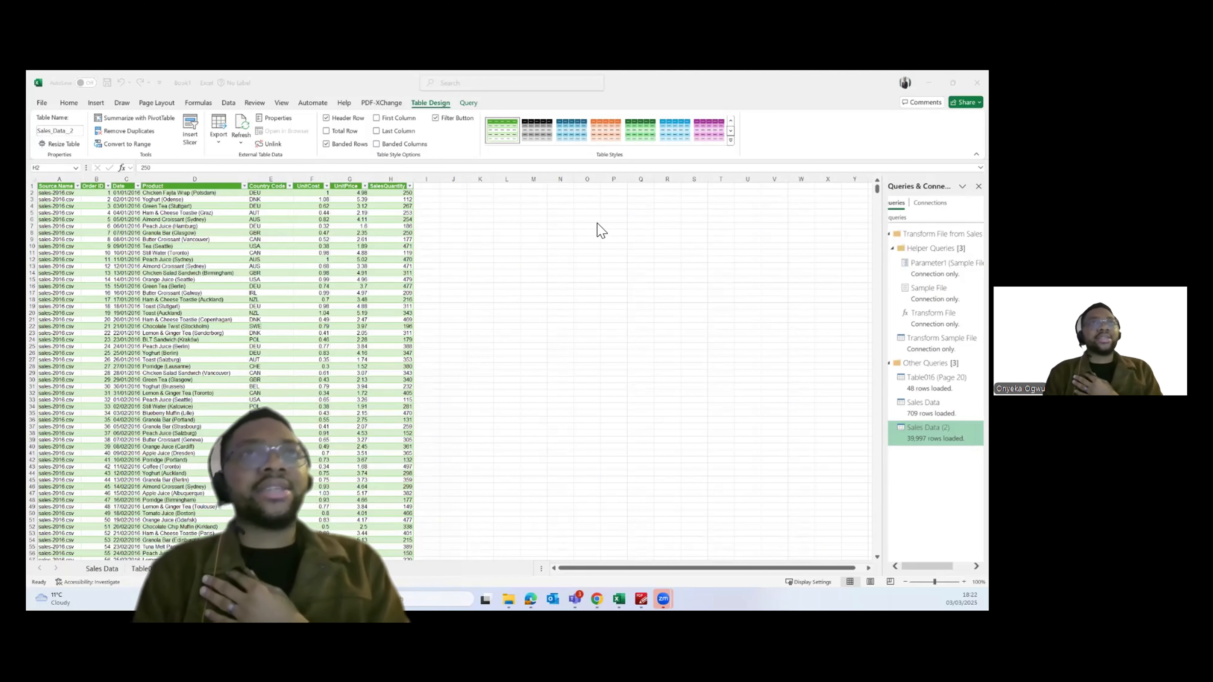
Clear the table style of the combined sales table and check the Product column down to its end
{"action": "left_click", "coordinate": [336, 300]}
{"action": "left_click", "coordinate": [336, 300]}
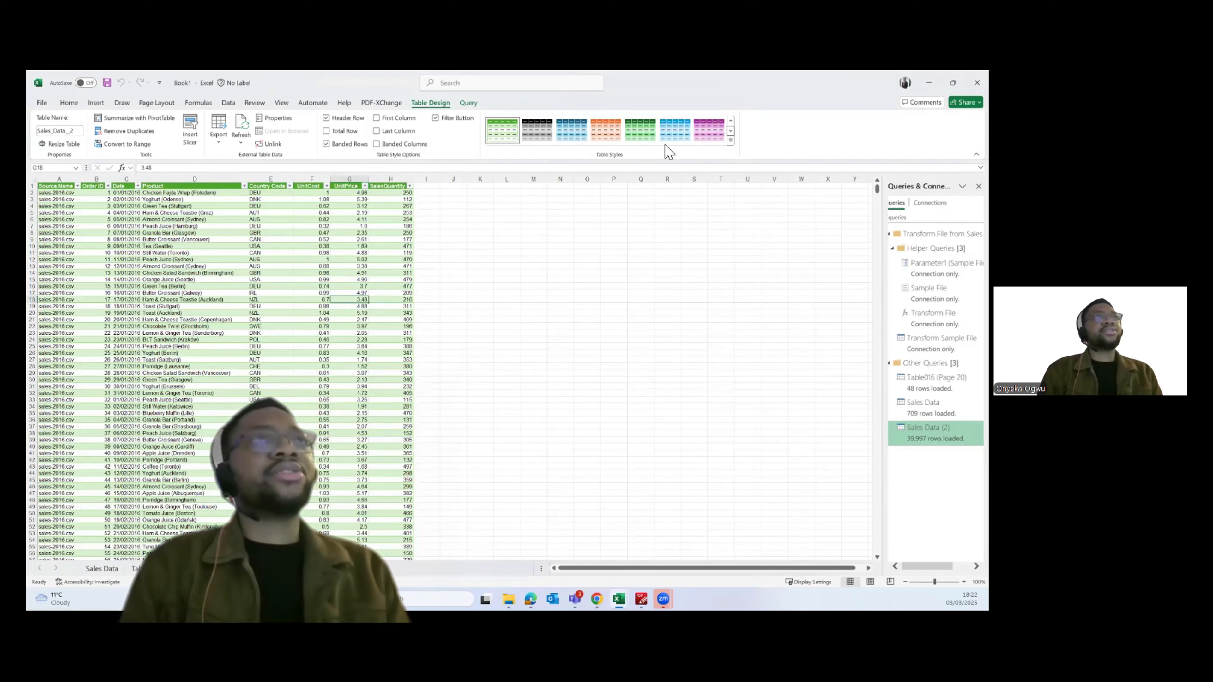
{"action": "left_click", "coordinate": [732, 143]}
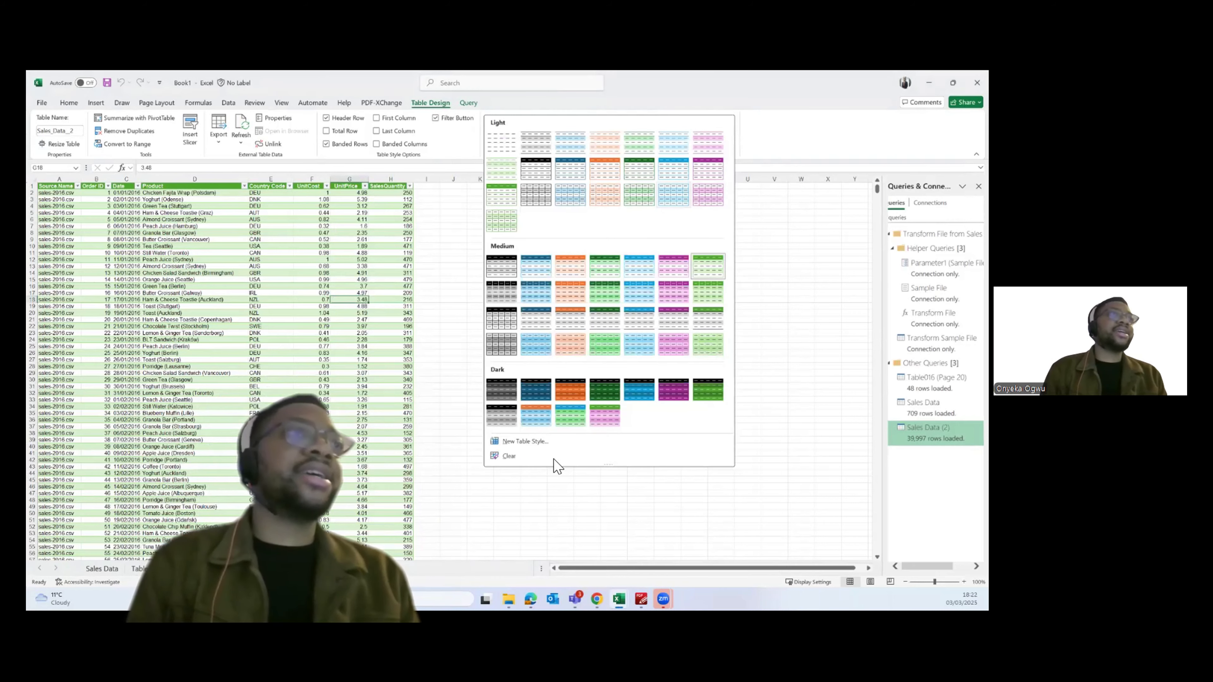
{"action": "left_click", "coordinate": [514, 456]}
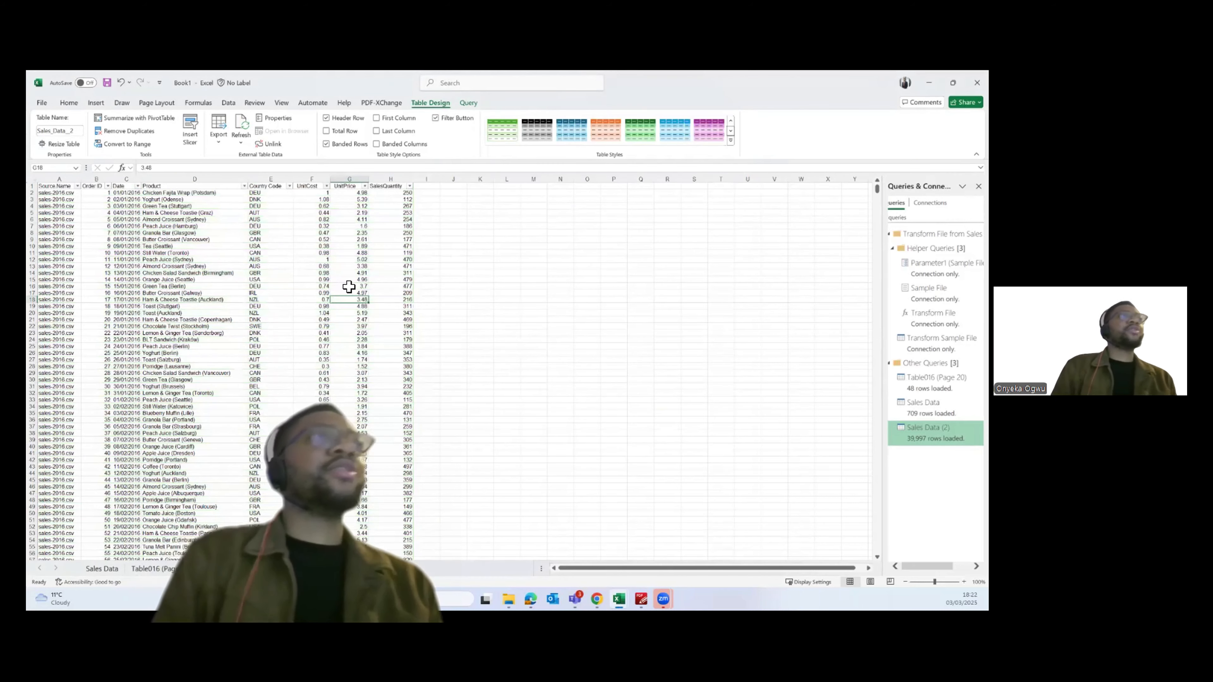
{"action": "left_click", "coordinate": [186, 277]}
{"action": "key", "text": "ctrl+Down"}
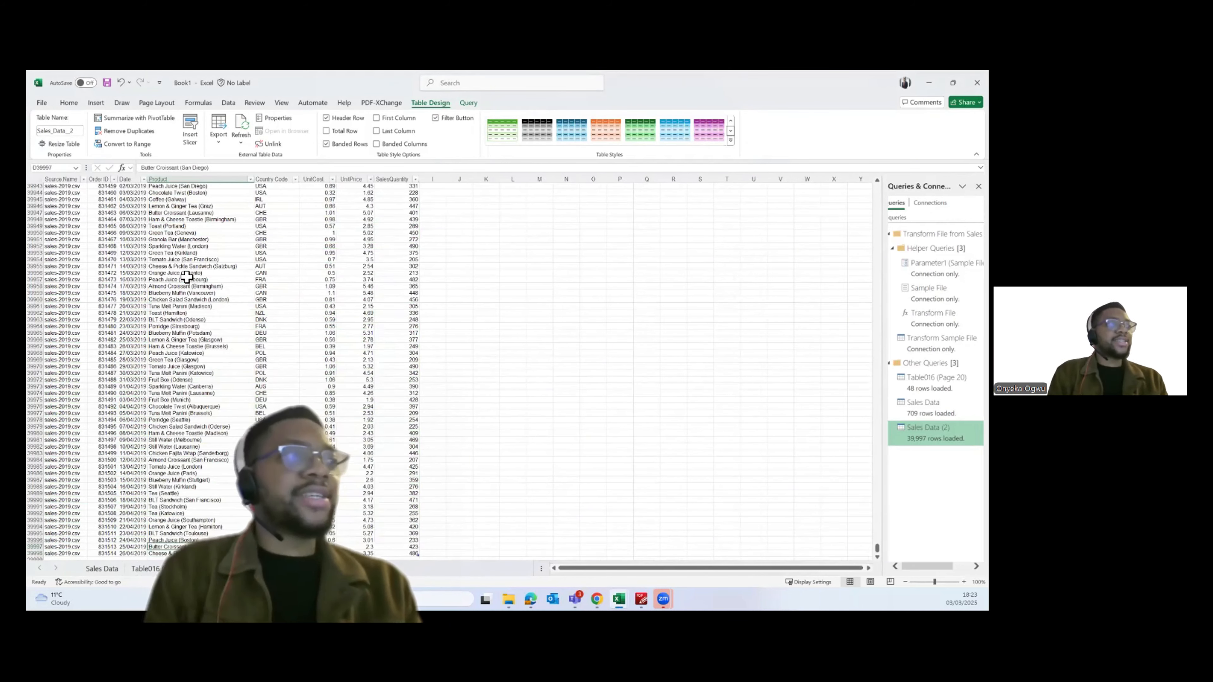
{"action": "key", "text": "ctrl+Up"}
{"action": "key", "text": "Down"}
{"action": "key", "text": "Down"}
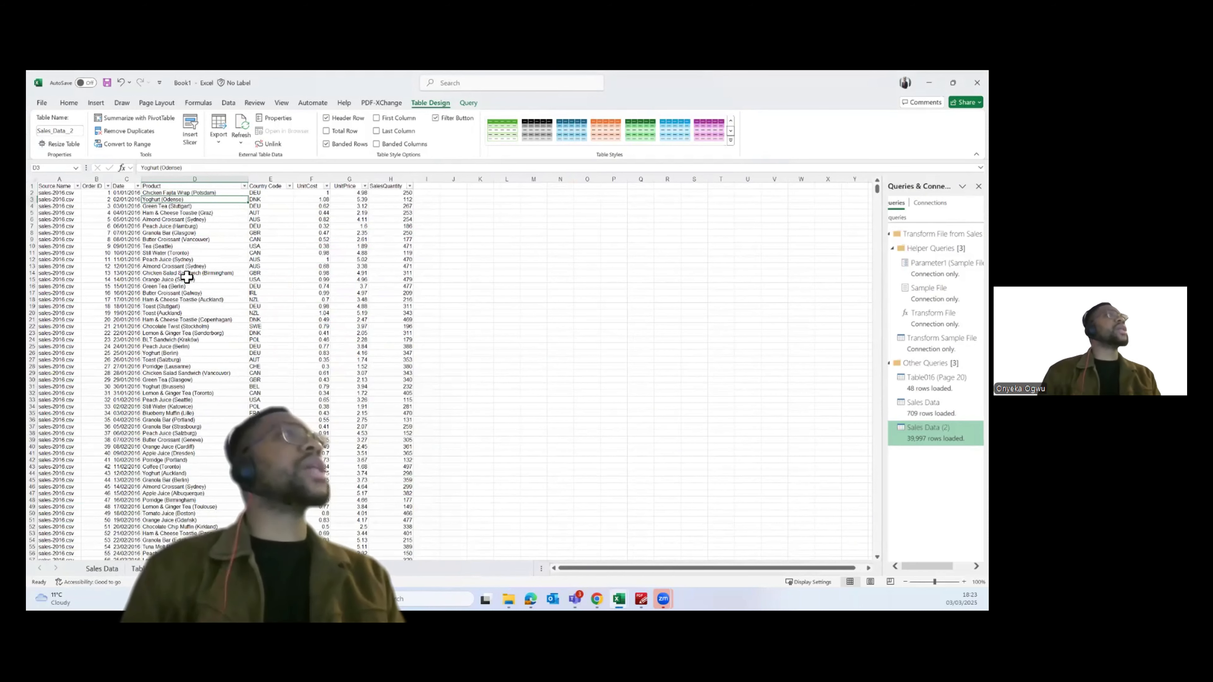
Copy all Source Name values from A2 down to the last row and paste them into empty column N, starting at N4
{"action": "left_click", "coordinate": [60, 200]}
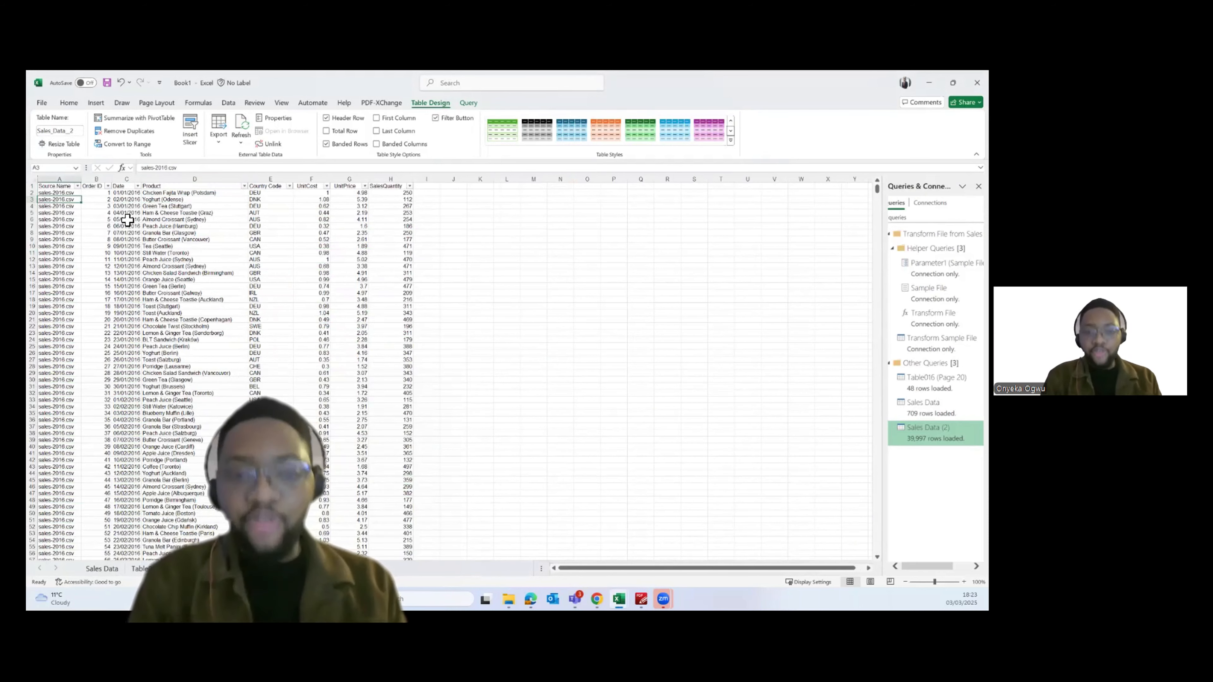
{"action": "key", "text": "Up"}
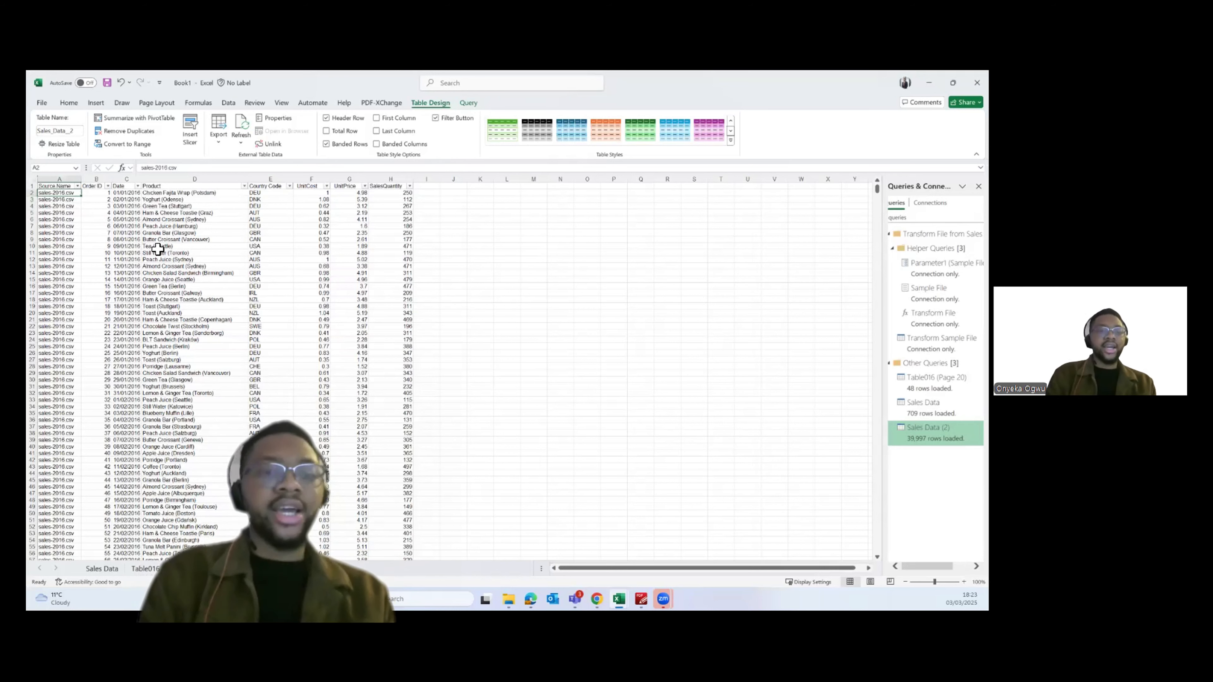
{"action": "key", "text": "ctrl+shift+Down"}
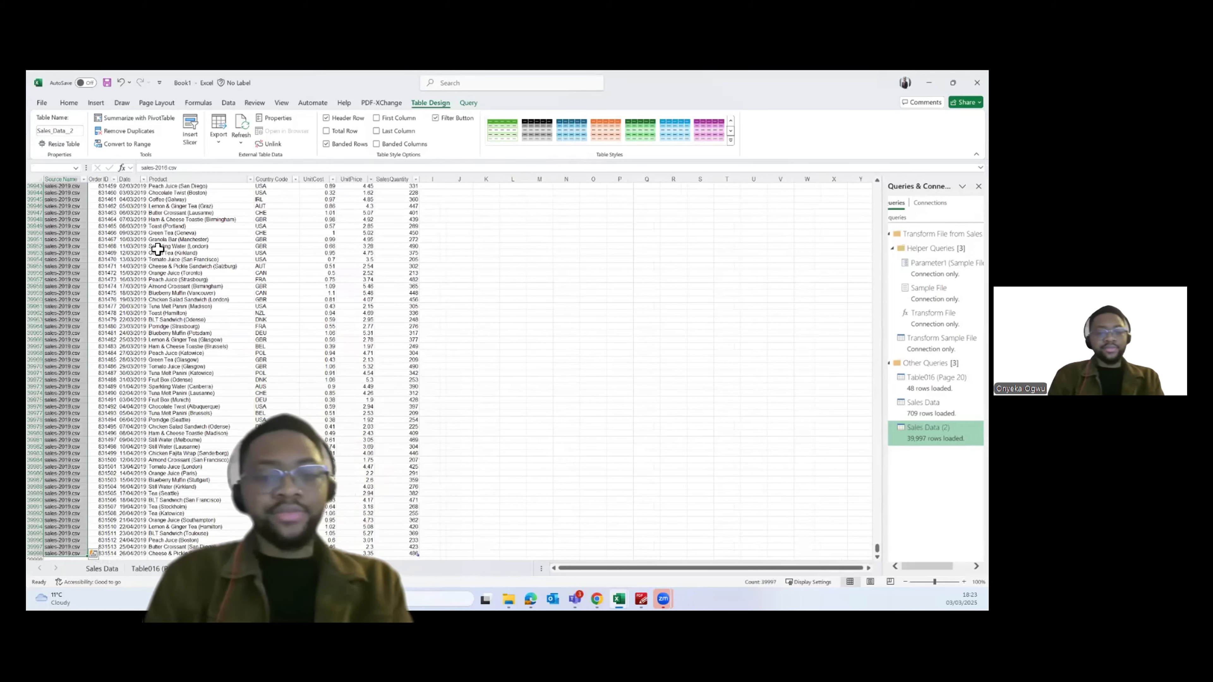
{"action": "key", "text": "ctrl+shift+Up"}
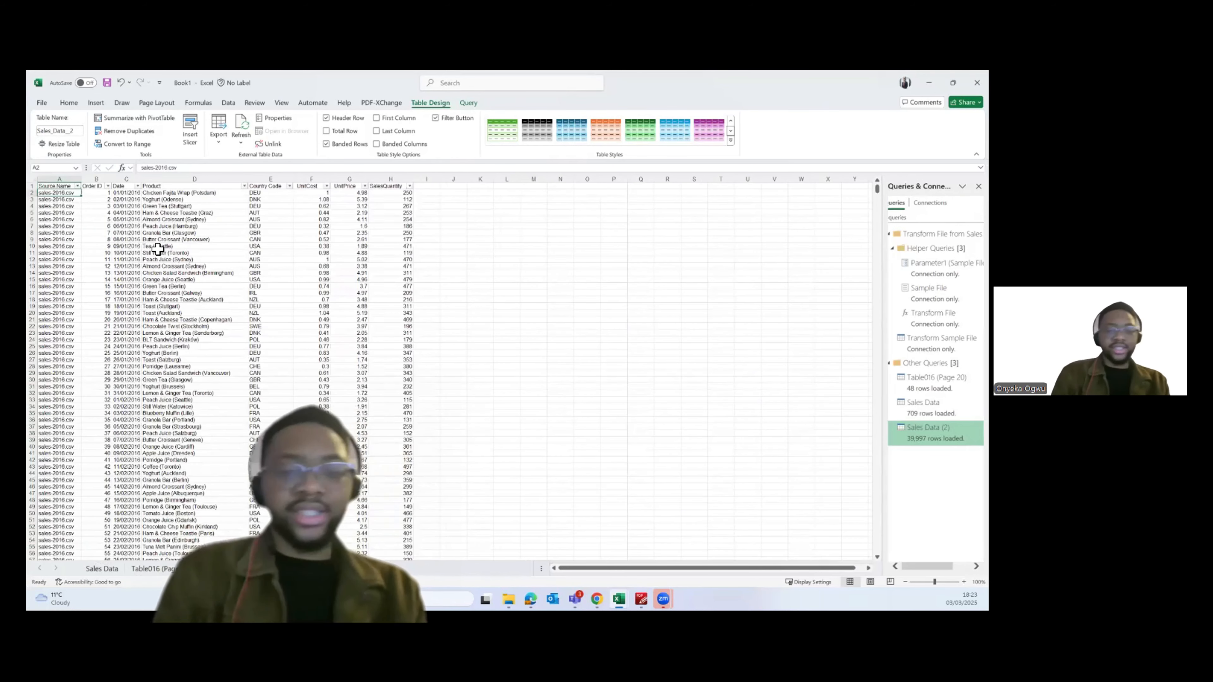
{"action": "key", "text": "ctrl+c"}
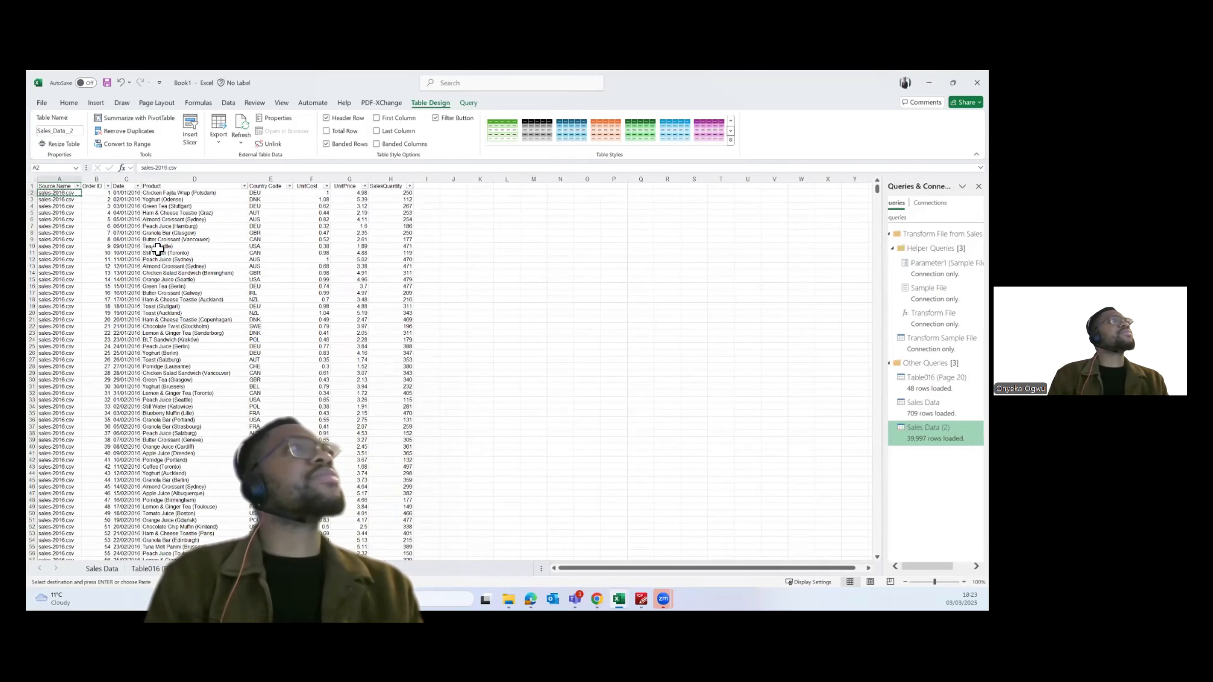
{"action": "key", "text": "ctrl+shift+Down"}
{"action": "key", "text": "Right"}
{"action": "key", "text": "Right"}
{"action": "key", "text": "Right"}
{"action": "key", "text": "Right"}
{"action": "key", "text": "Right"}
{"action": "key", "text": "Right"}
{"action": "key", "text": "Right"}
{"action": "key", "text": "Right"}
{"action": "key", "text": "Right"}
{"action": "key", "text": "Right"}
{"action": "key", "text": "Right"}
{"action": "key", "text": "Right"}
{"action": "key", "text": "Right"}
{"action": "key", "text": "Right"}
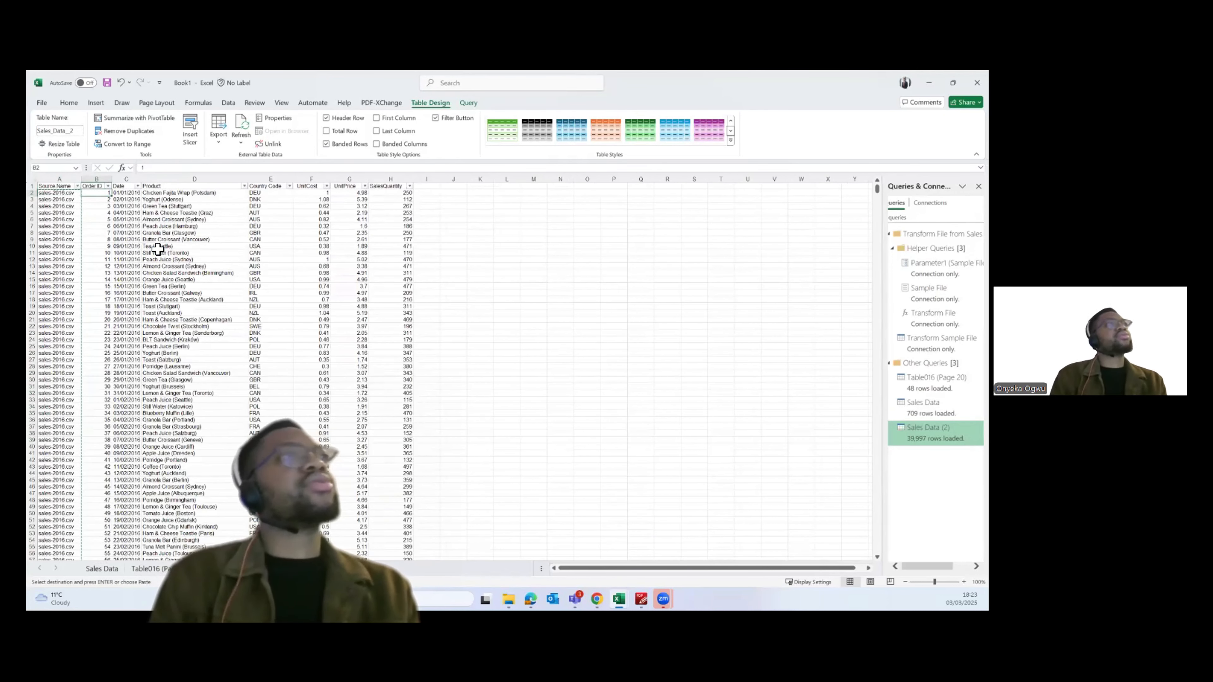
{"action": "key", "text": "Down"}
{"action": "key", "text": "Down"}
{"action": "key", "text": "Left"}
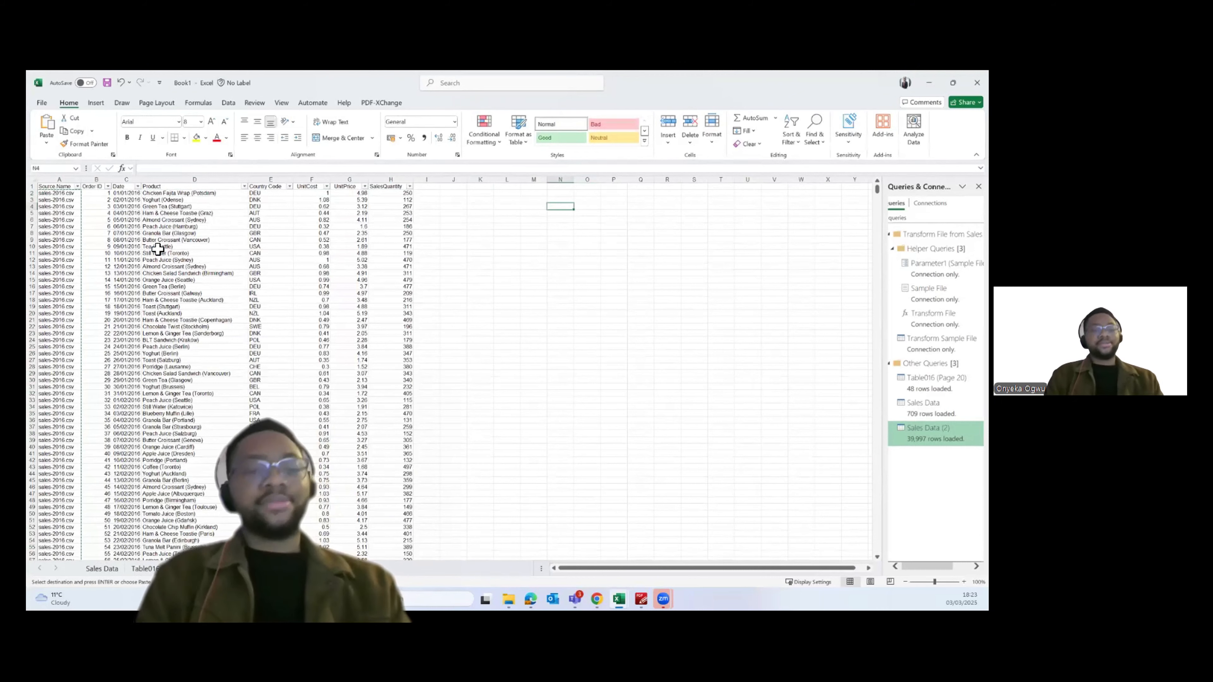
{"action": "key", "text": "ctrl+v"}
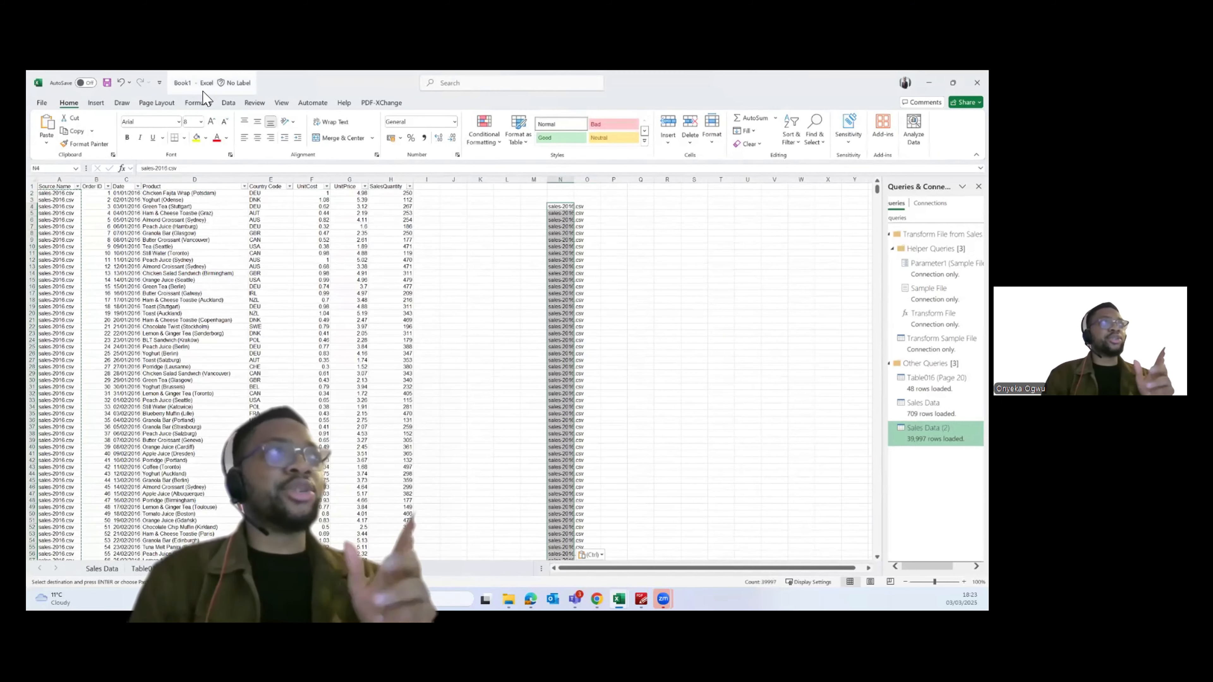
Remove the duplicates from the pasted source names in column N and look through the remaining entries
{"action": "left_click", "coordinate": [228, 104]}
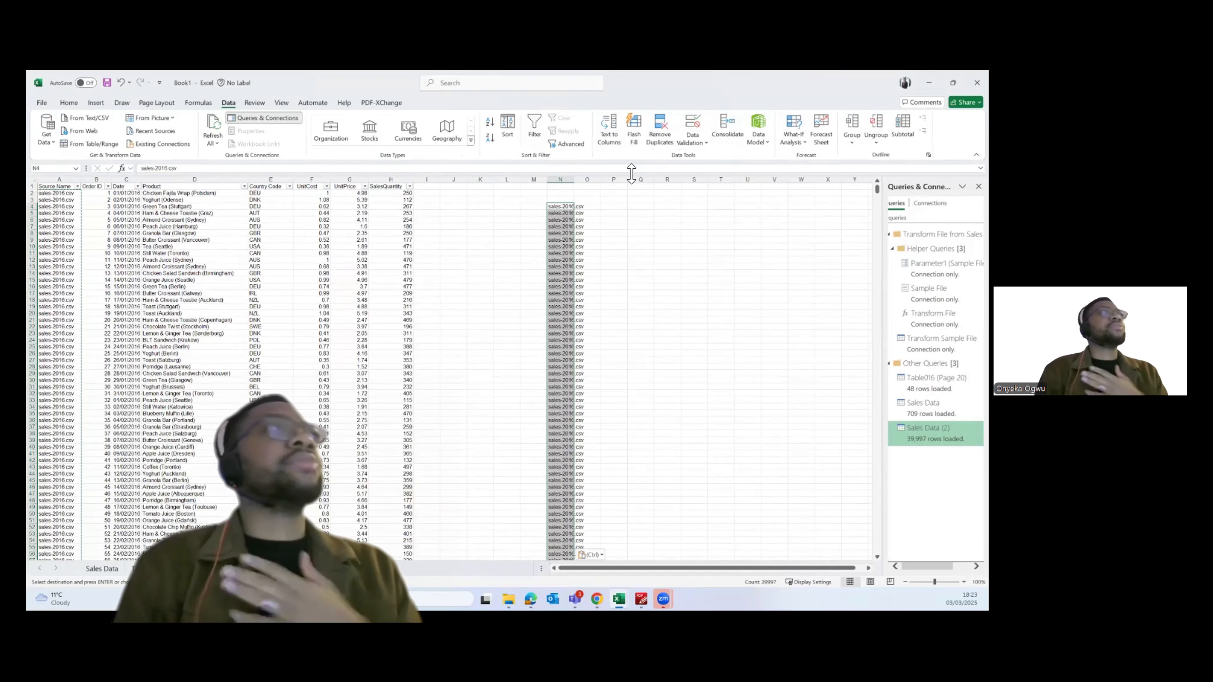
{"action": "left_click", "coordinate": [662, 141]}
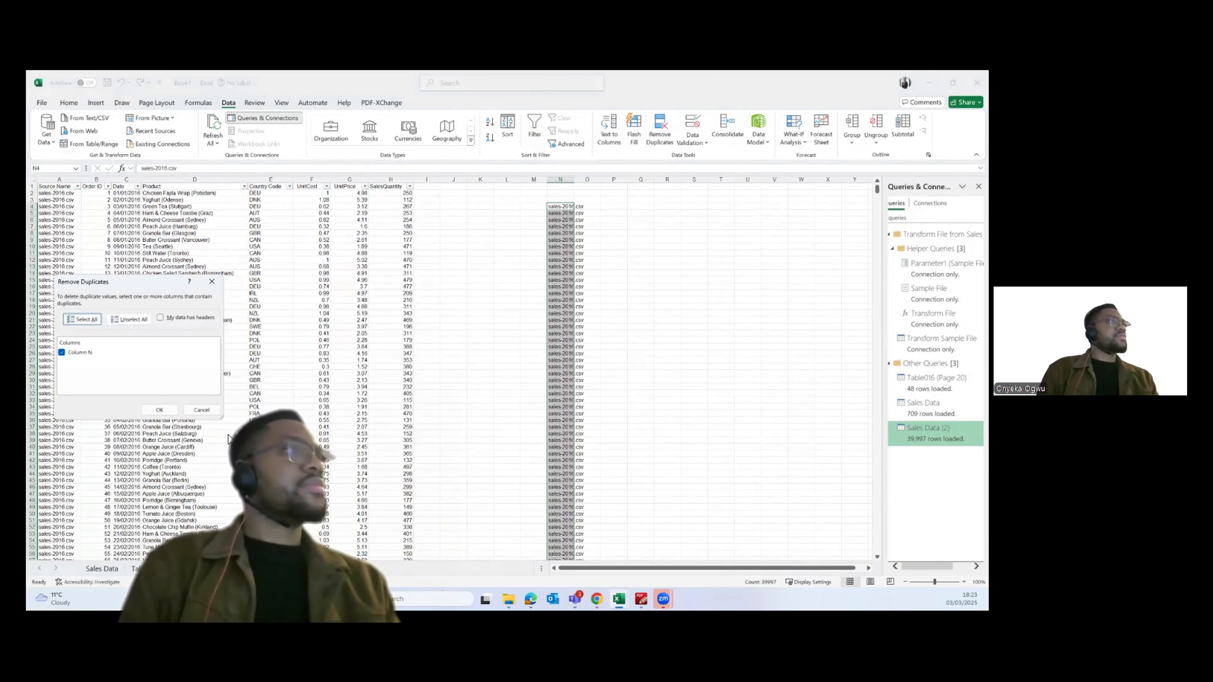
{"action": "left_click", "coordinate": [159, 409]}
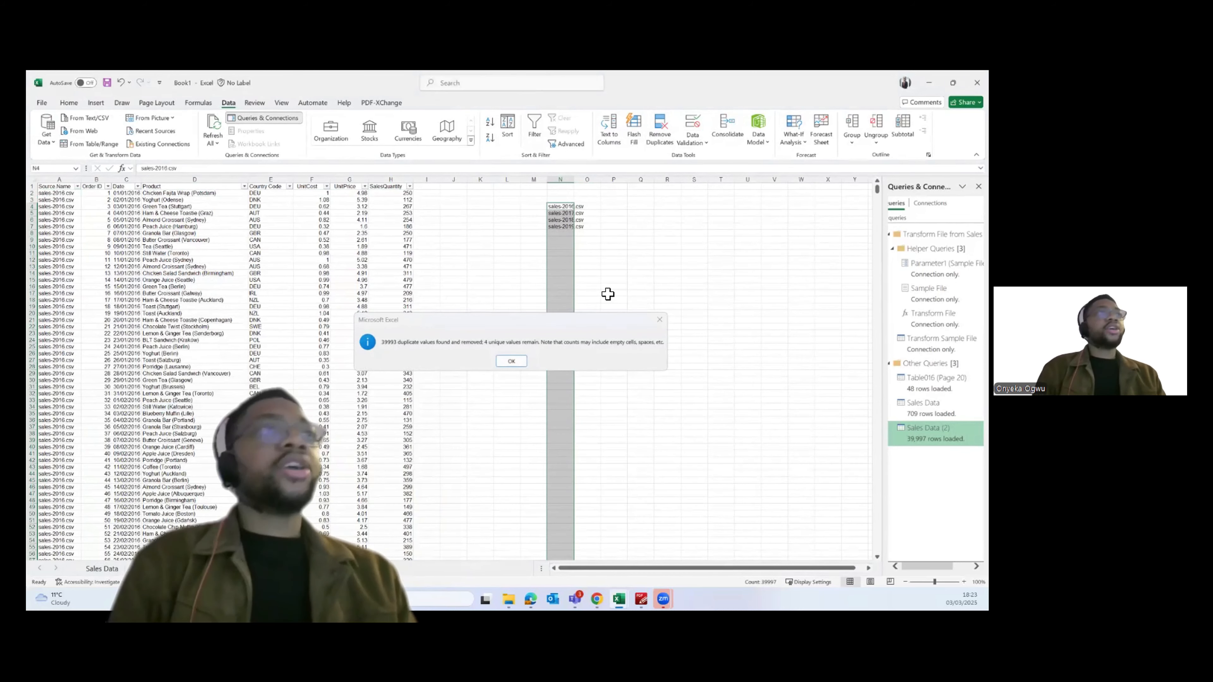
{"action": "key", "text": "Return"}
{"action": "key", "text": "Down"}
{"action": "key", "text": "Down"}
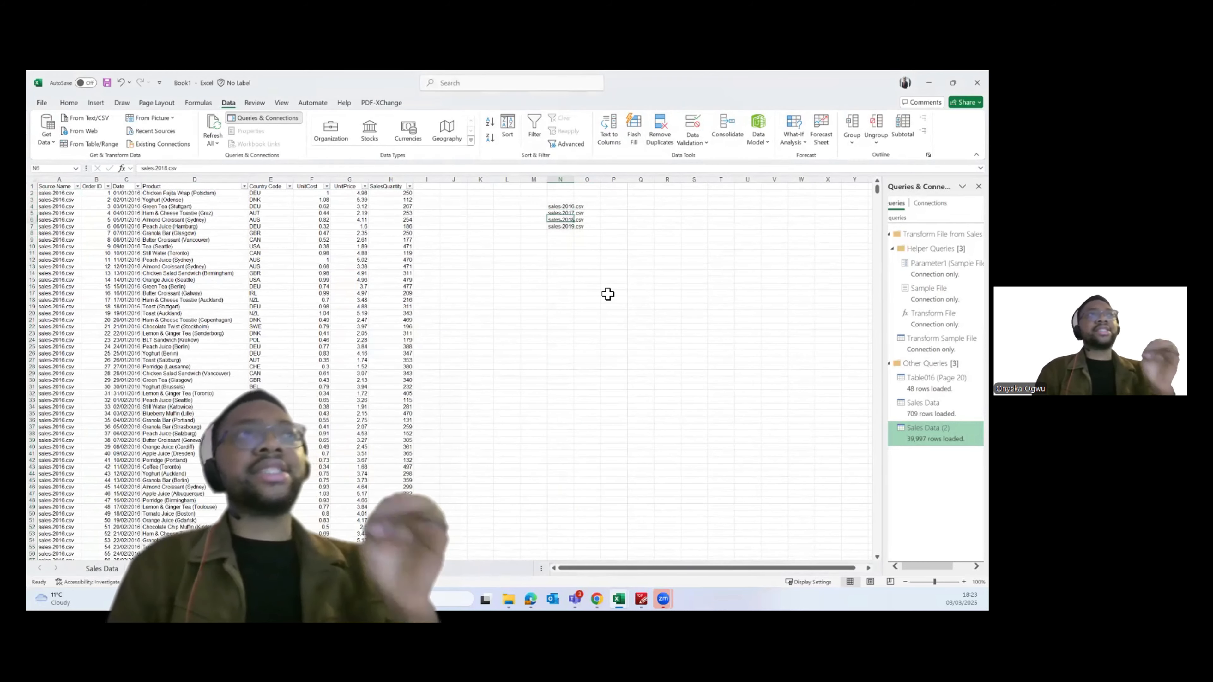
{"action": "key", "text": "Up"}
{"action": "key", "text": "Up"}
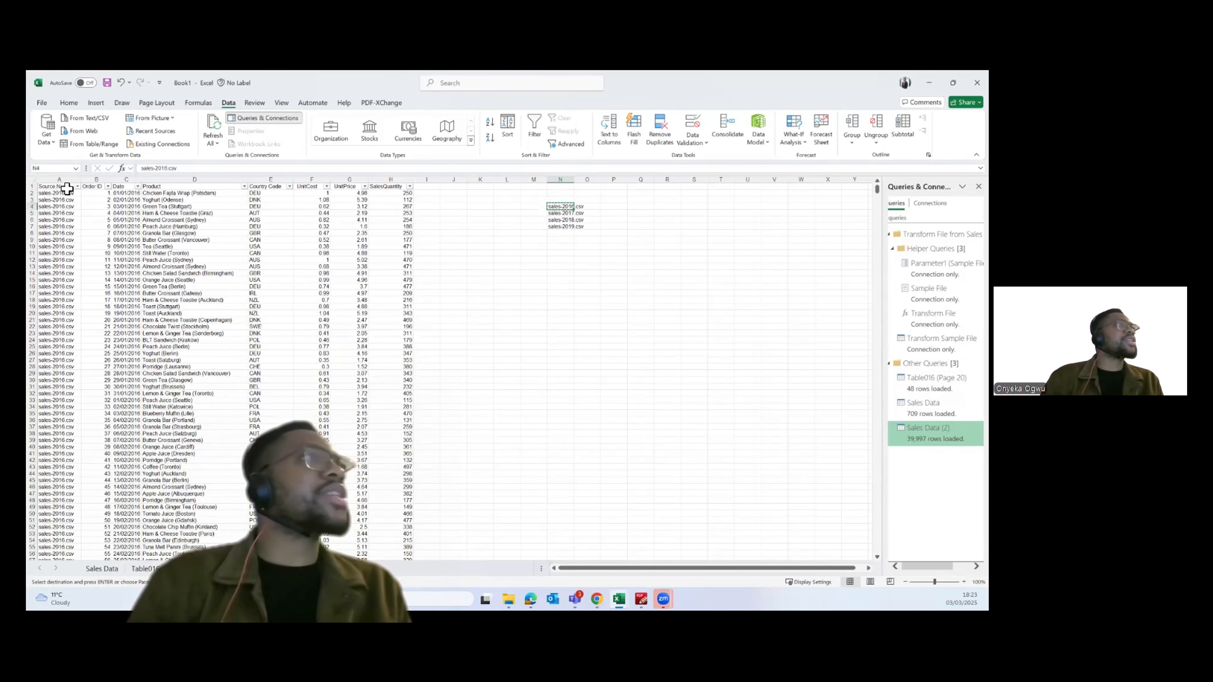
{"action": "left_click", "coordinate": [67, 179]}
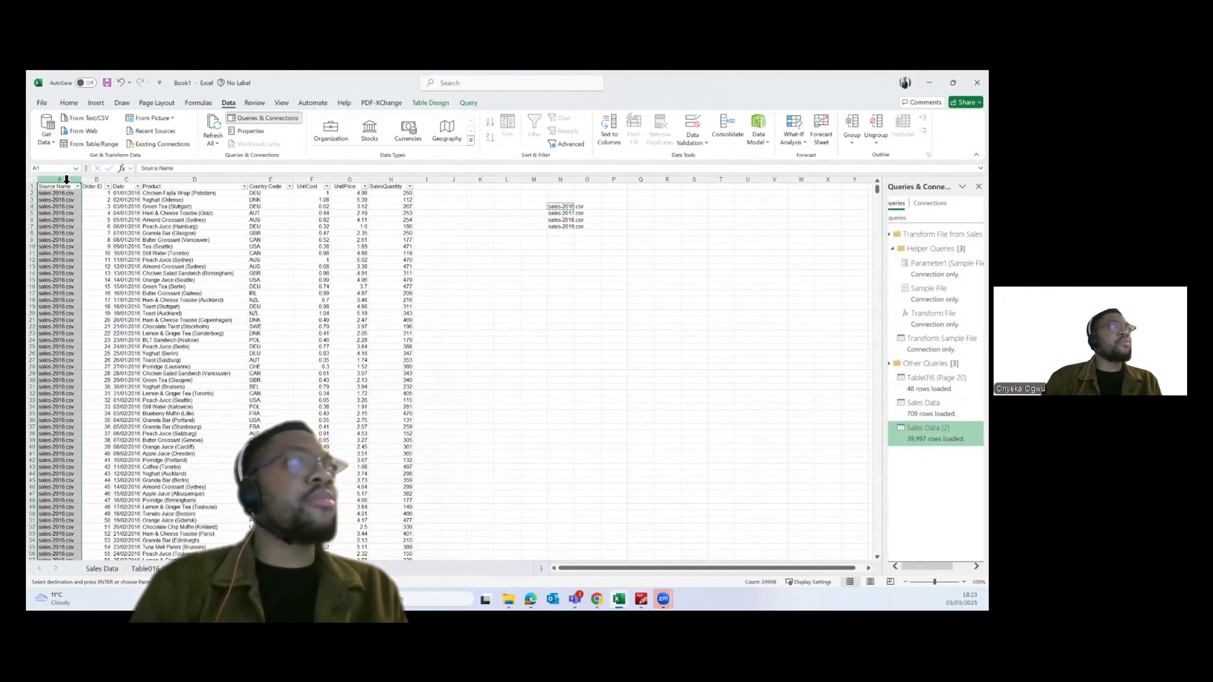
{"action": "left_click", "coordinate": [262, 247]}
{"action": "left_click", "coordinate": [434, 269]}
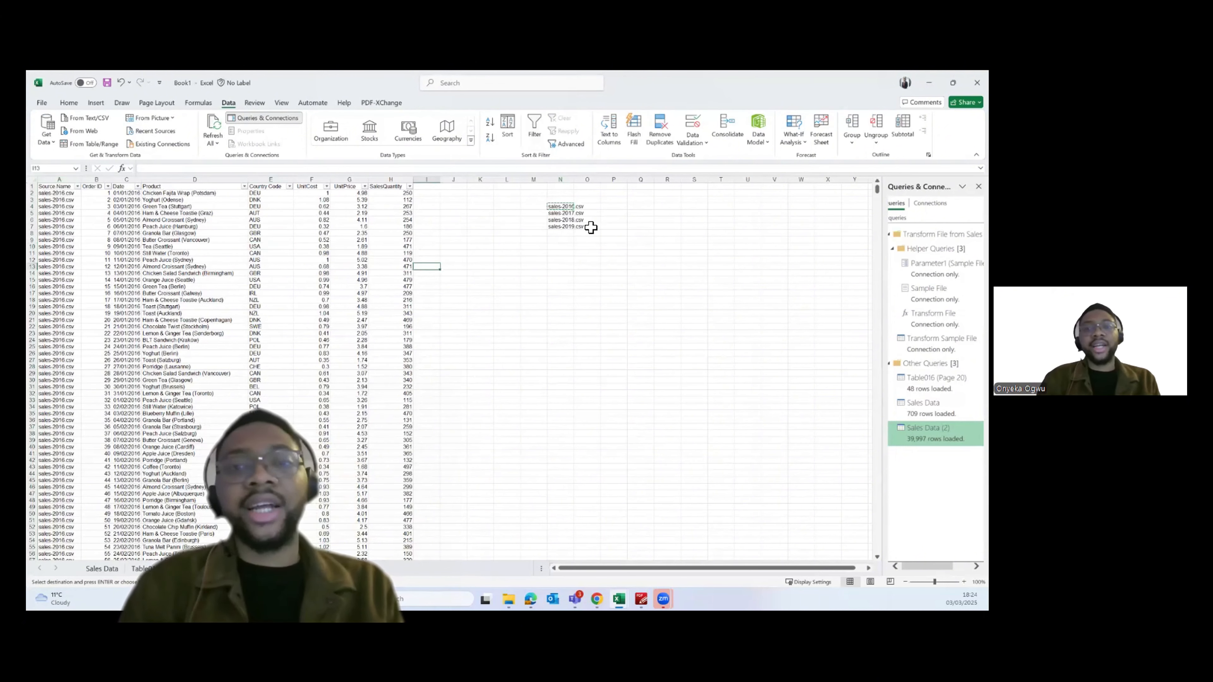
{"action": "key", "text": "Escape"}
{"action": "left_click", "coordinate": [563, 267]}
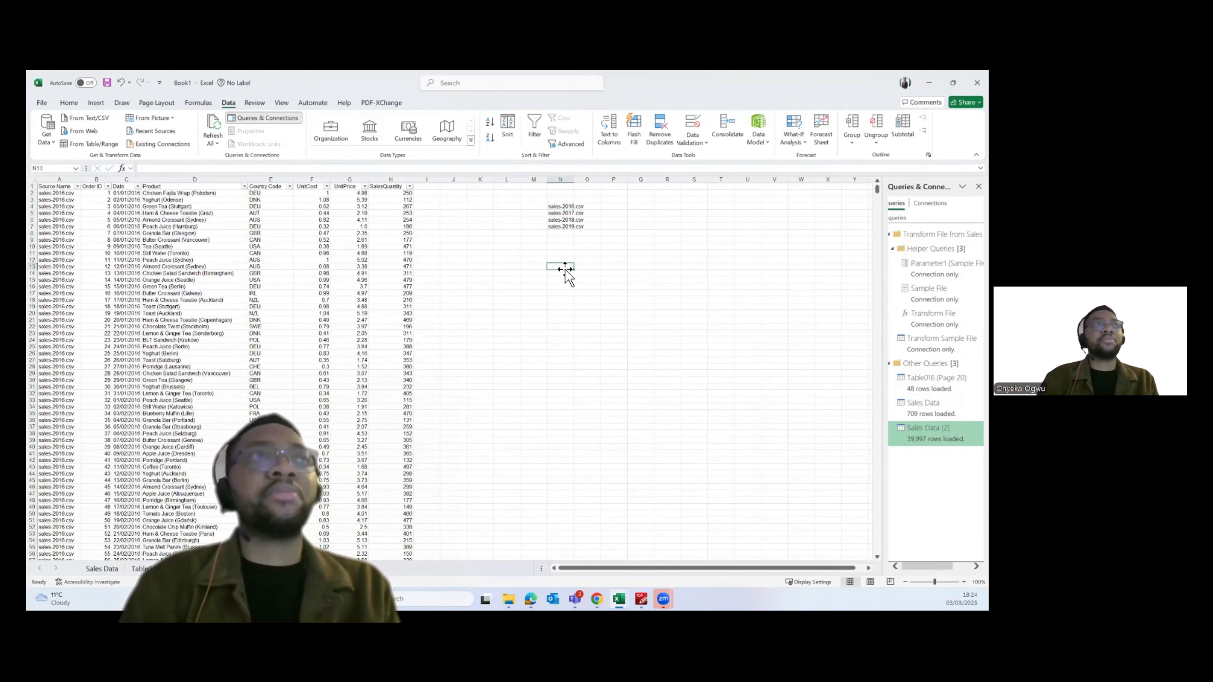
Replace every sales-2016.csv on the sheet with 2016, taking the search text from cell N4
{"action": "left_click", "coordinate": [565, 213]}
{"action": "left_click", "coordinate": [564, 209]}
{"action": "key", "text": "ctrl+c"}
{"action": "key", "text": "ctrl+h"}
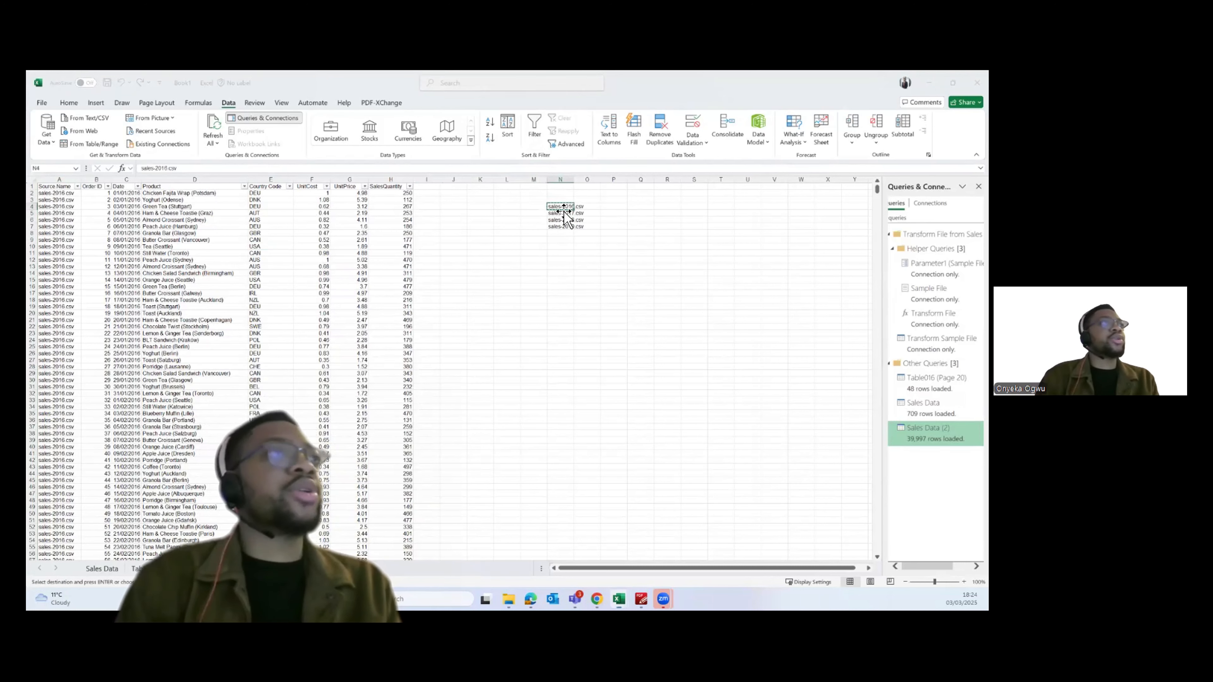
{"action": "key", "text": "ctrl+v"}
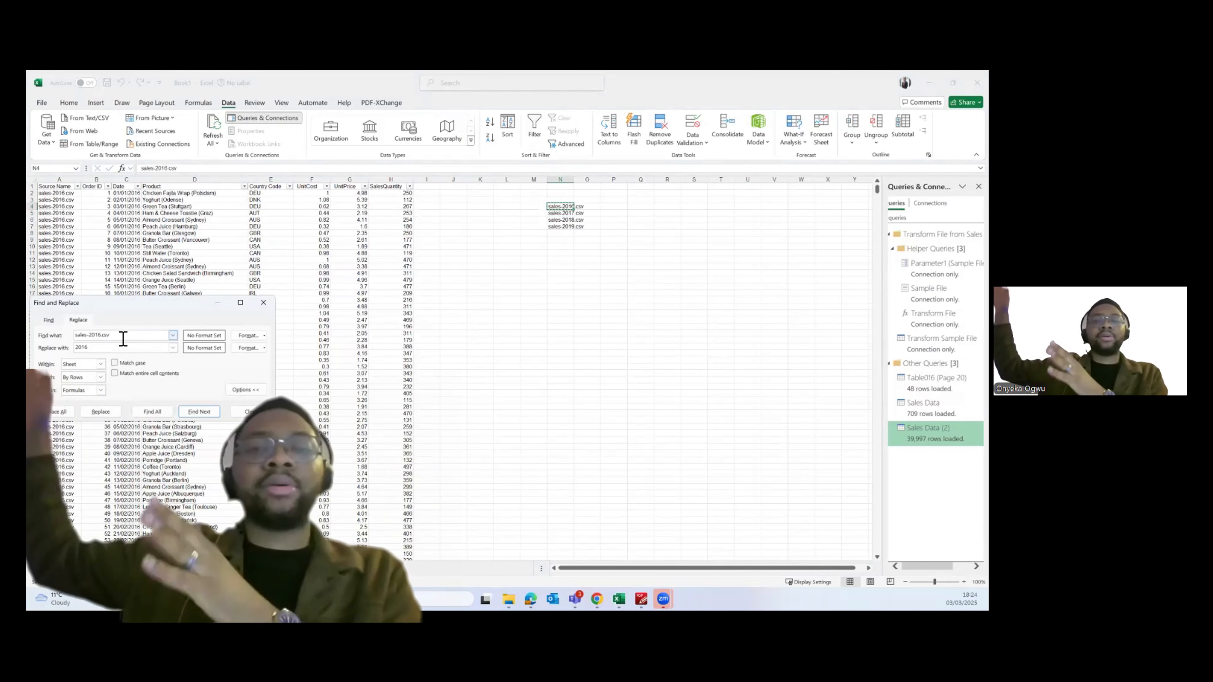
{"action": "left_click", "coordinate": [53, 410]}
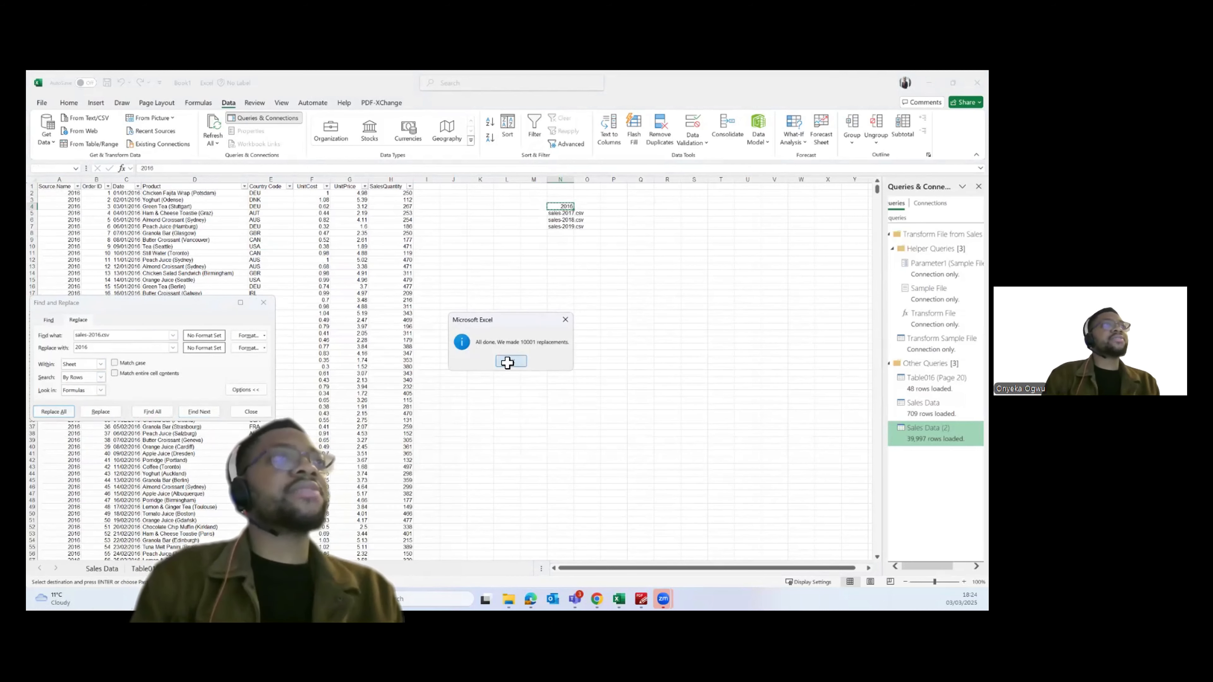
{"action": "left_click", "coordinate": [510, 362]}
Replace every sales-2017.csv on the sheet with 2017, taking the search text from cell N5
{"action": "left_click", "coordinate": [566, 221]}
{"action": "left_click", "coordinate": [567, 214]}
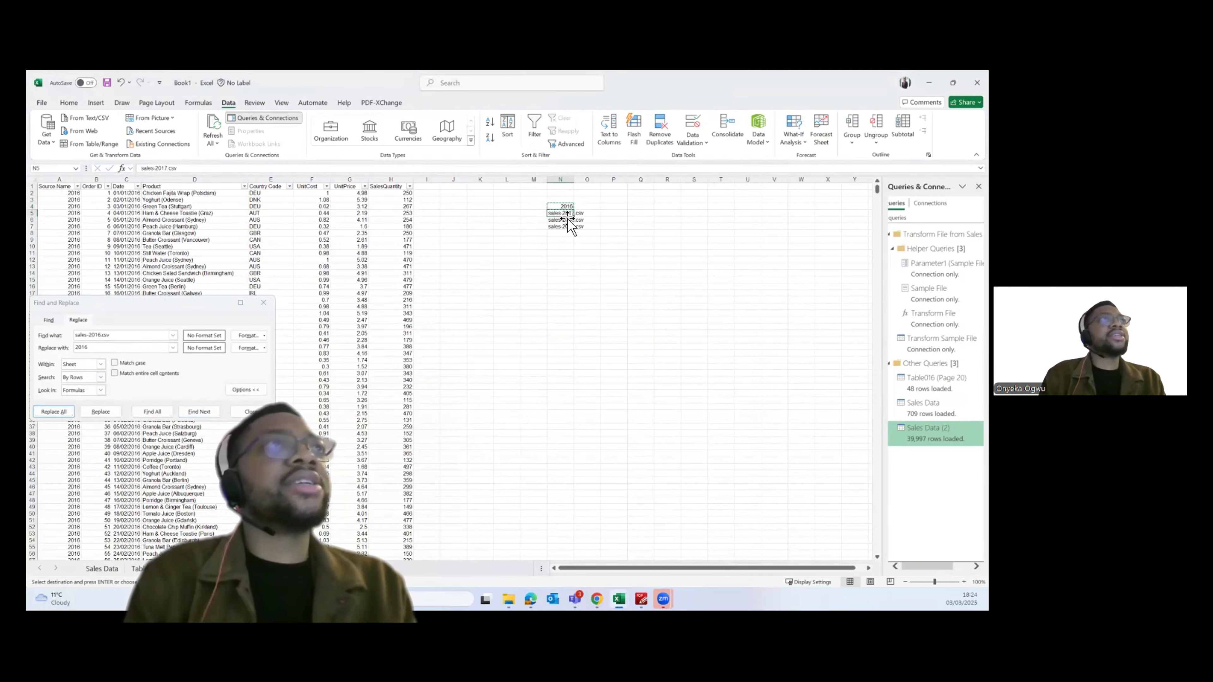
{"action": "left_click", "coordinate": [76, 325]}
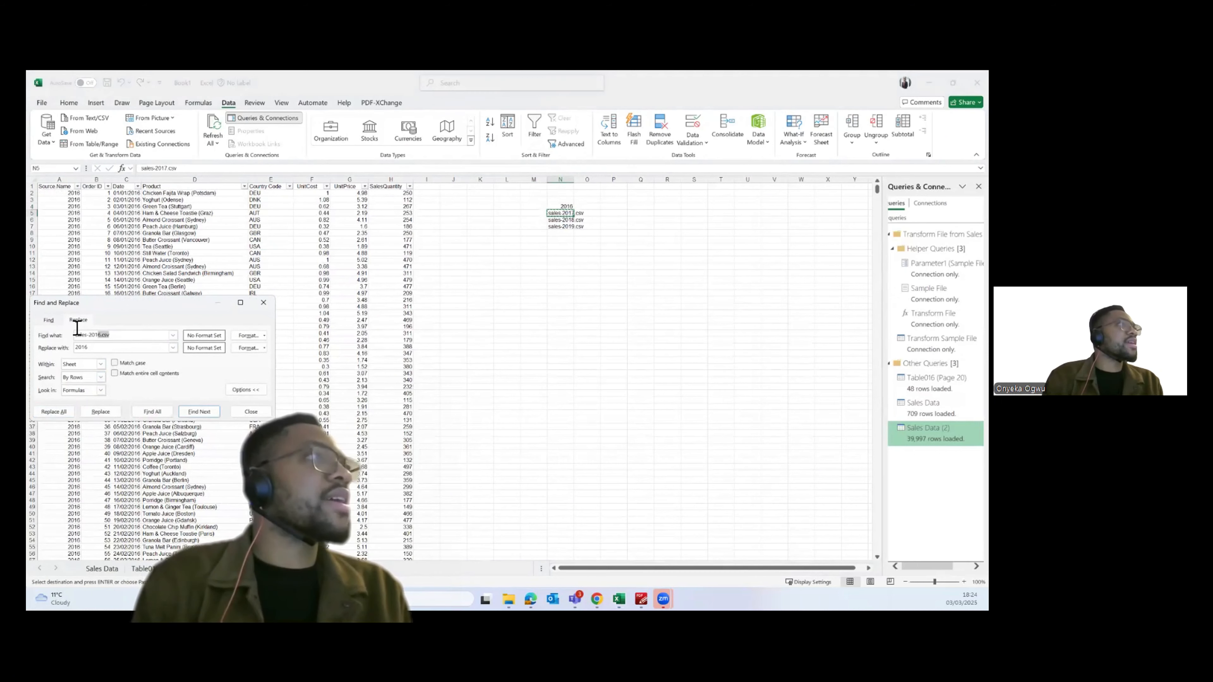
{"action": "left_click", "coordinate": [113, 350]}
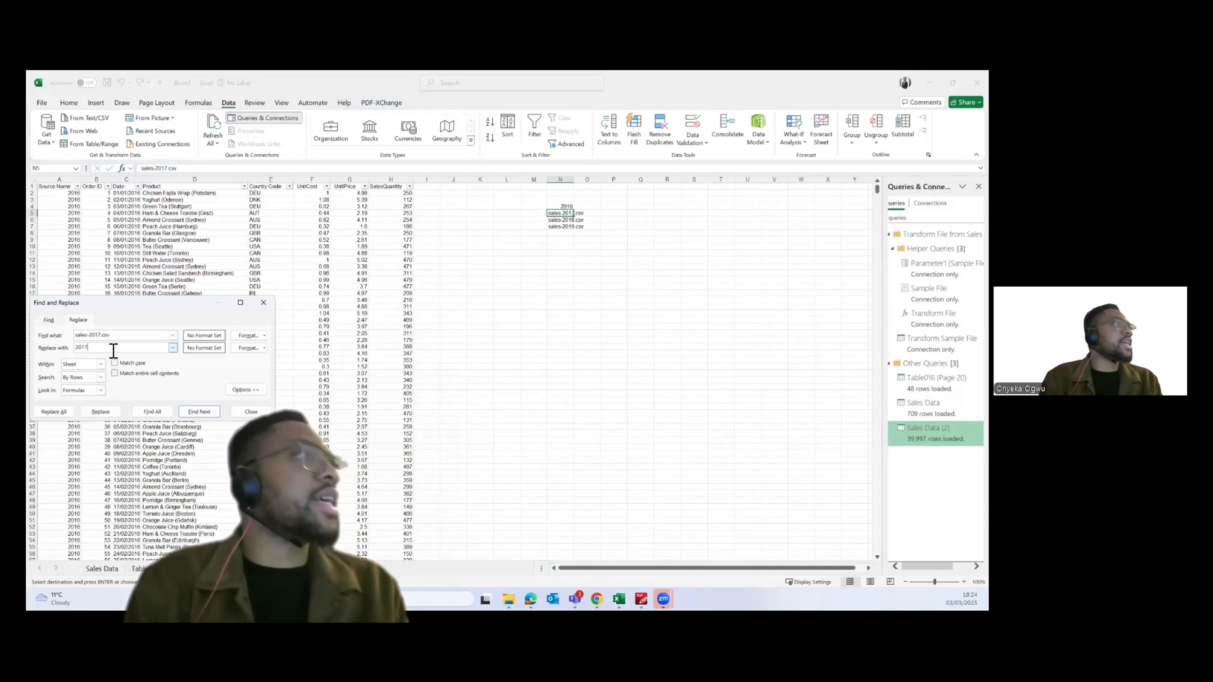
{"action": "left_click", "coordinate": [64, 414]}
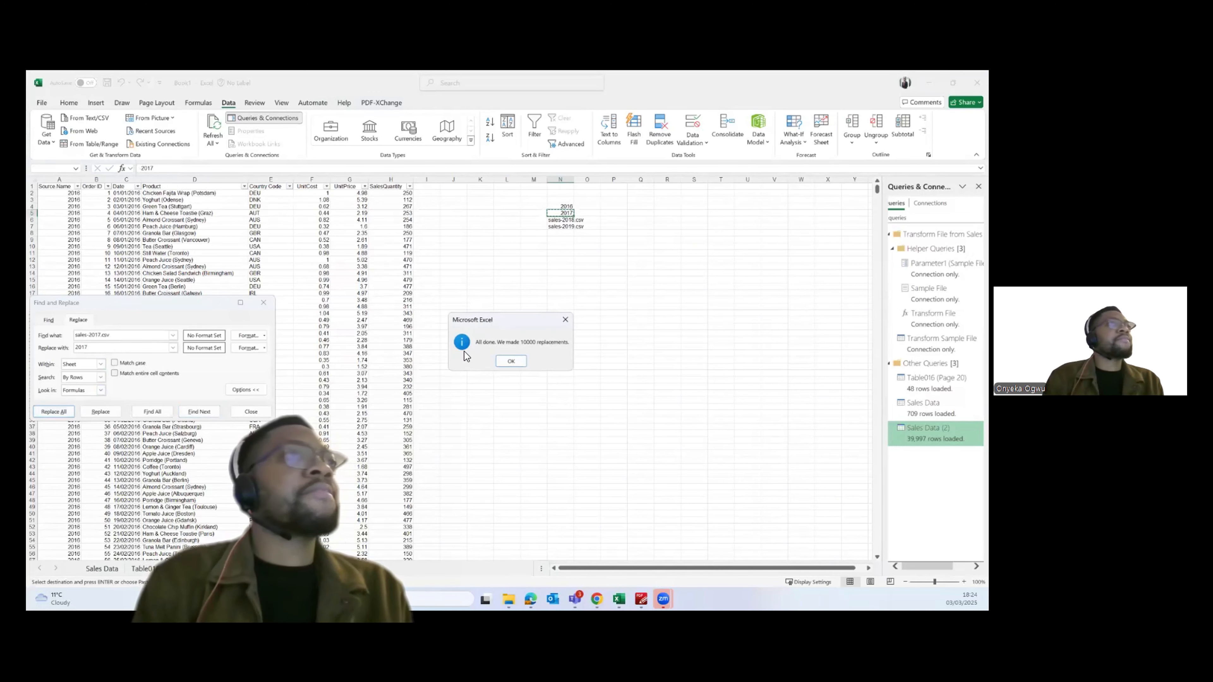
{"action": "left_click", "coordinate": [519, 364]}
Replace every sales-2018.csv on the sheet with 2018, taking the search text from cell N6
{"action": "left_click", "coordinate": [563, 220]}
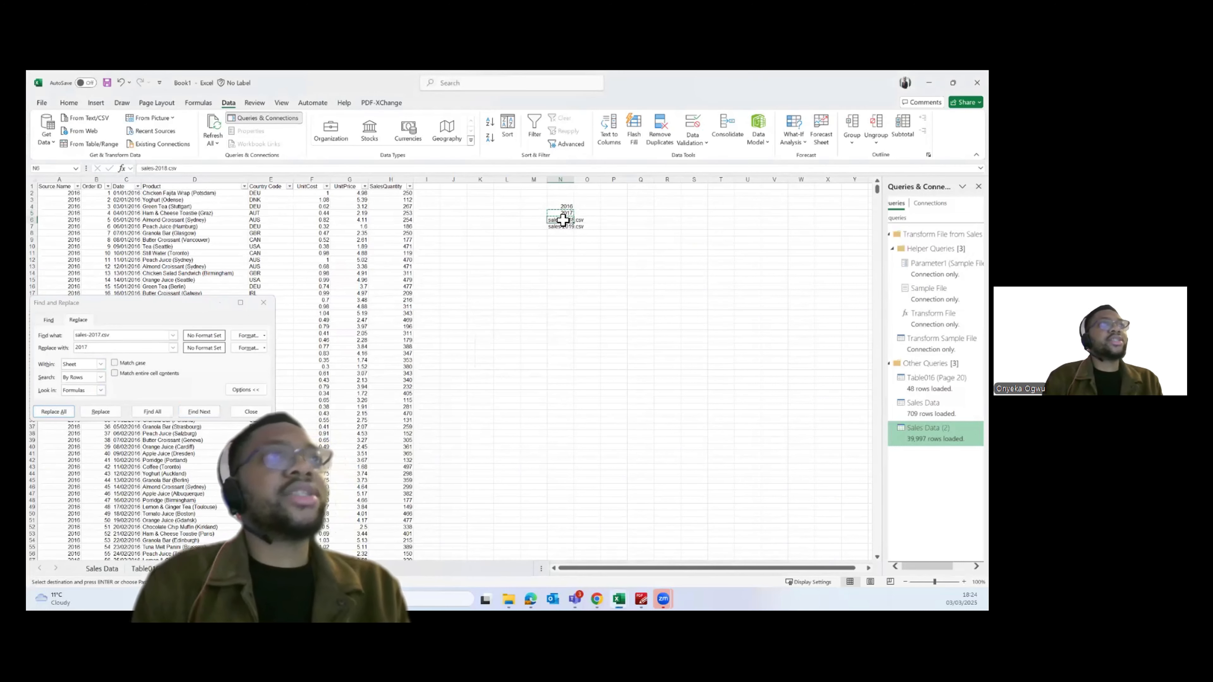
{"action": "left_click", "coordinate": [155, 337]}
{"action": "key", "text": "ctrl+a"}
{"action": "key", "text": "ctrl+v"}
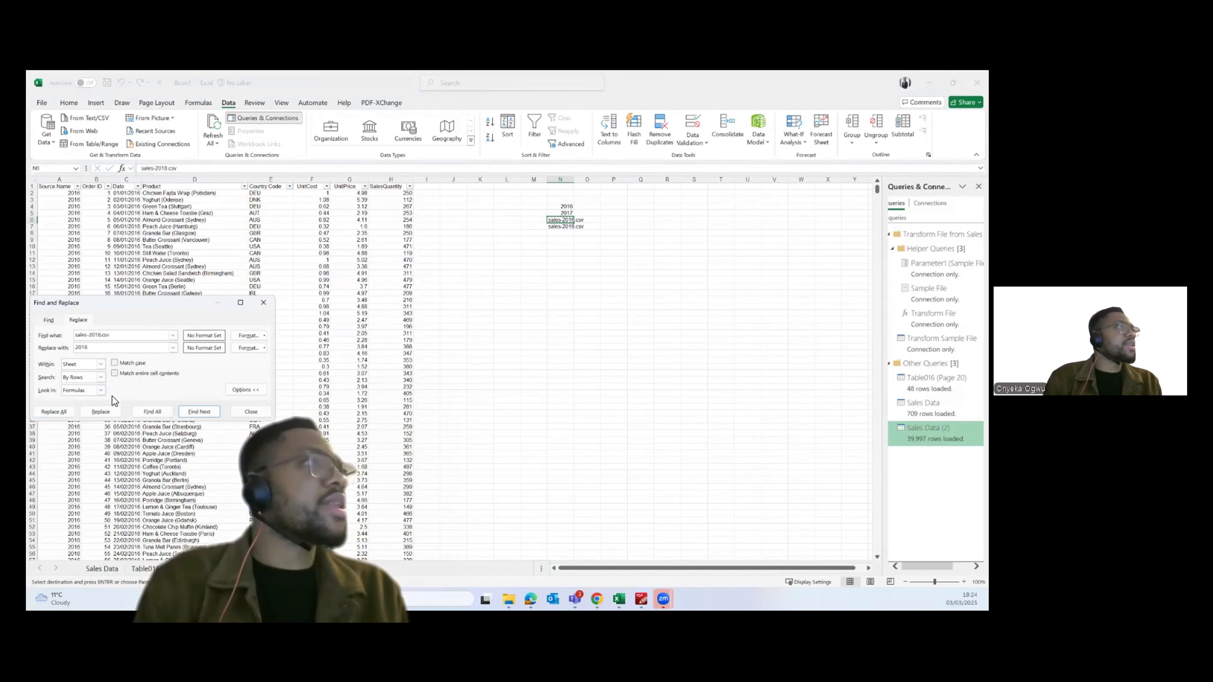
{"action": "left_click", "coordinate": [58, 412]}
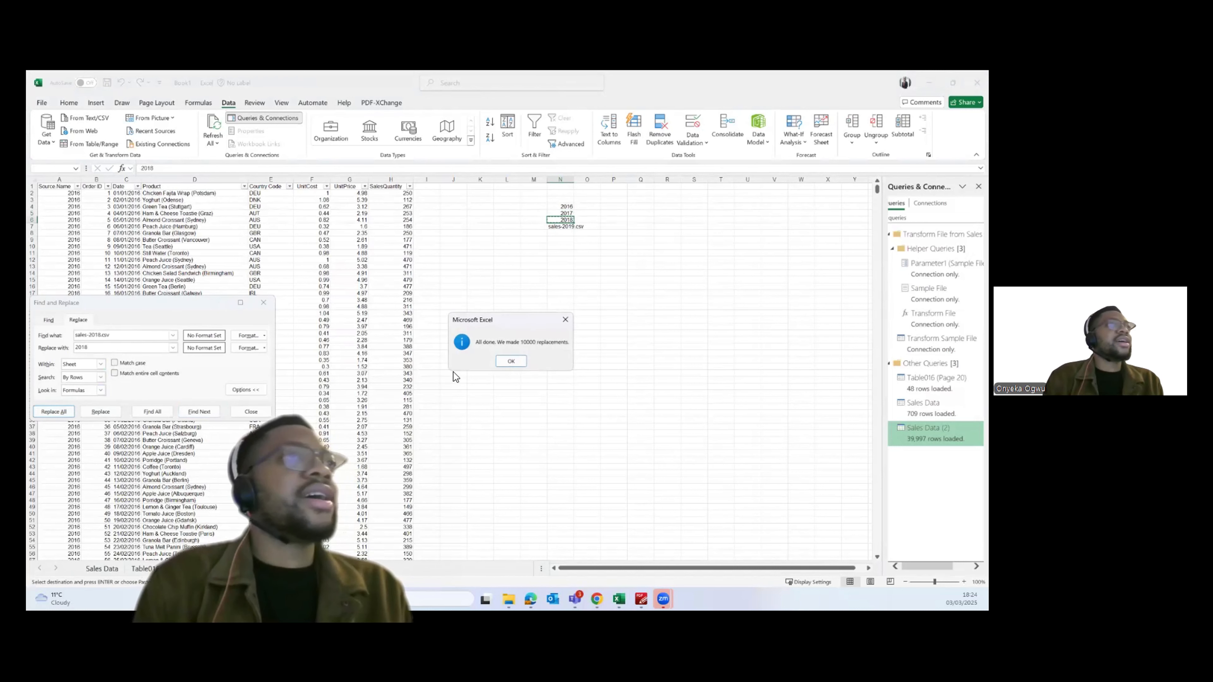
{"action": "left_click", "coordinate": [500, 364]}
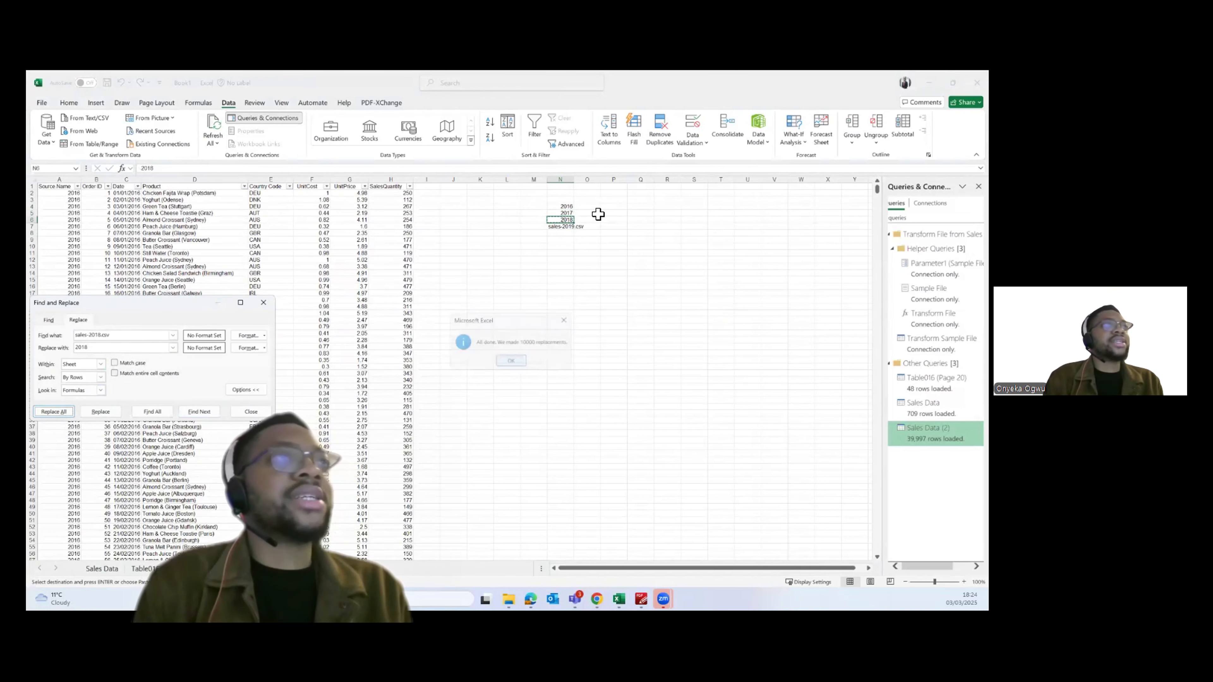
Replace every sales-2019.csv on the sheet with 2019, taking the search text from cell N7
{"action": "left_click", "coordinate": [563, 233]}
{"action": "left_click_drag", "start_coordinate": [562, 233], "coordinate": [564, 234]}
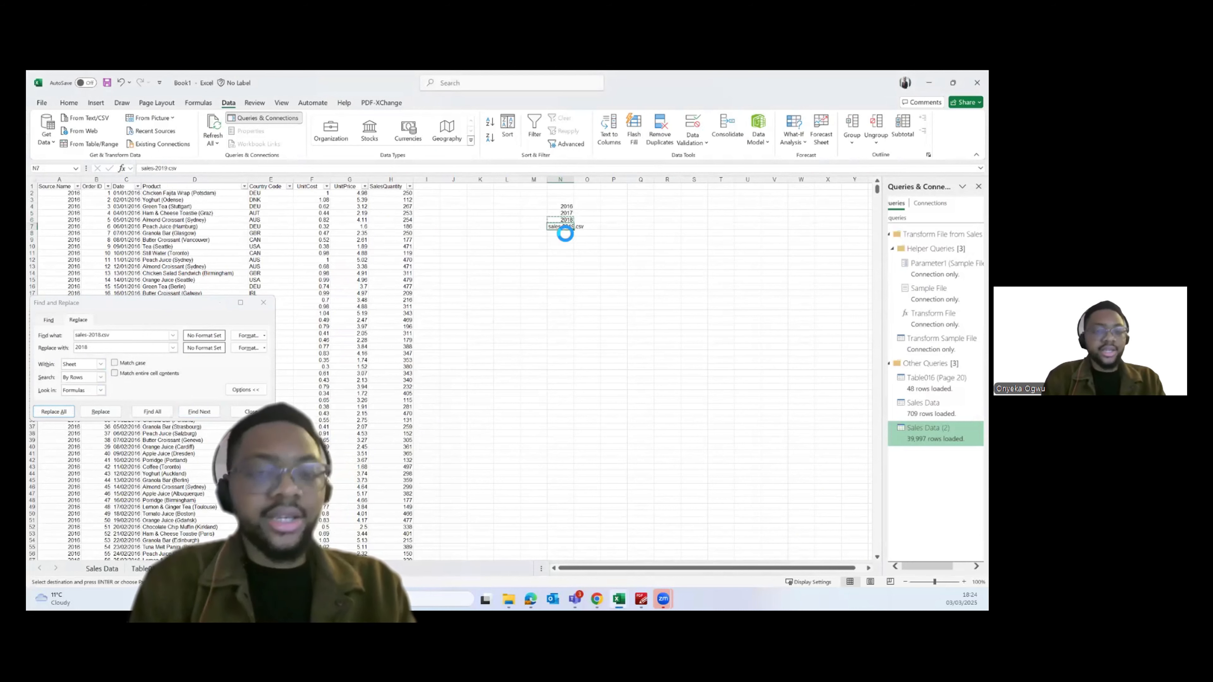
{"action": "left_click", "coordinate": [124, 334]}
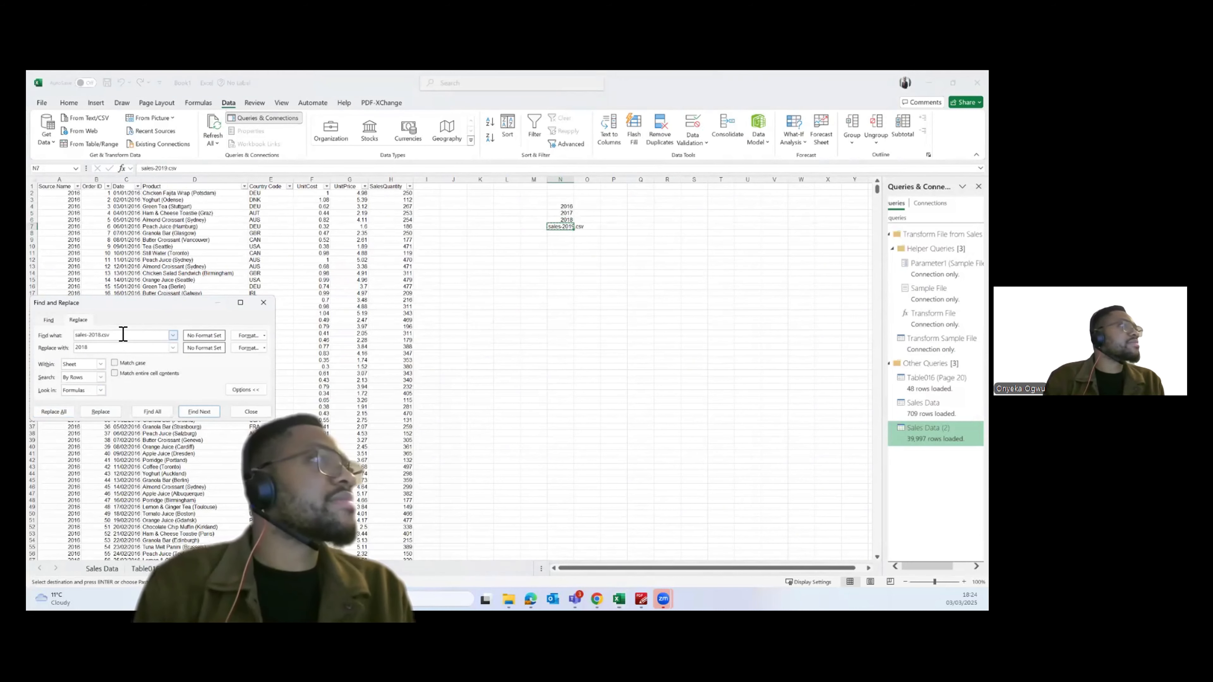
{"action": "key", "text": "ctrl+a"}
{"action": "key", "text": "ctrl+v"}
{"action": "left_click", "coordinate": [101, 348]}
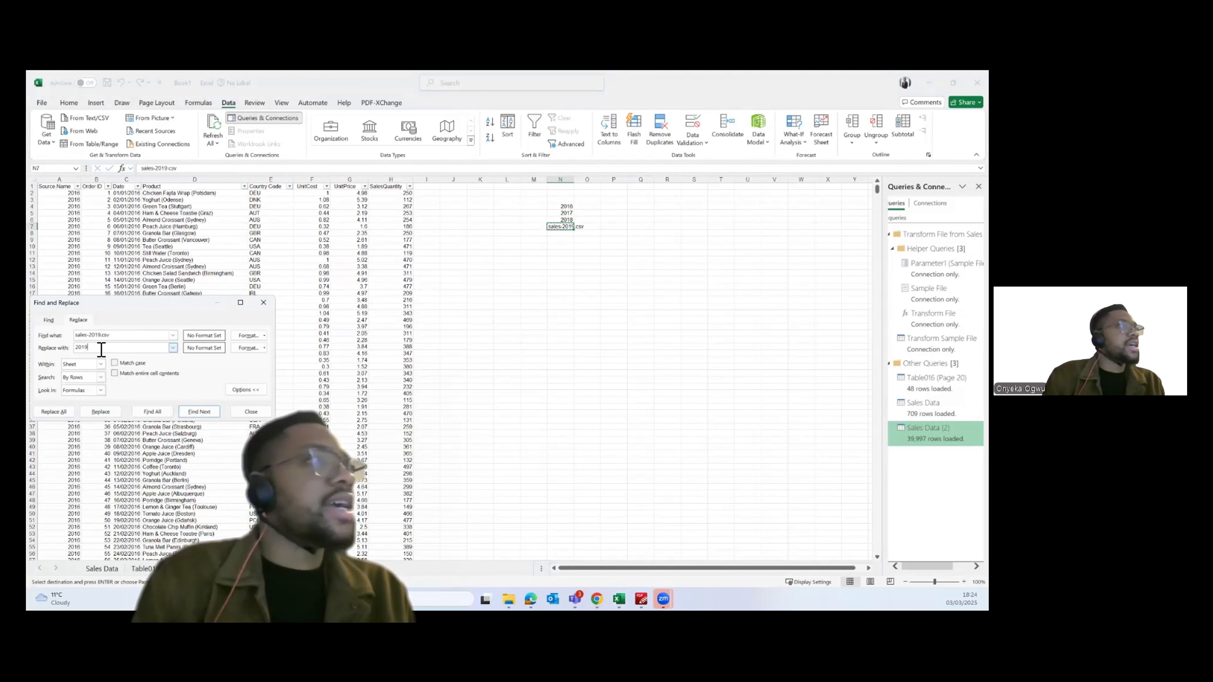
{"action": "left_click", "coordinate": [54, 411]}
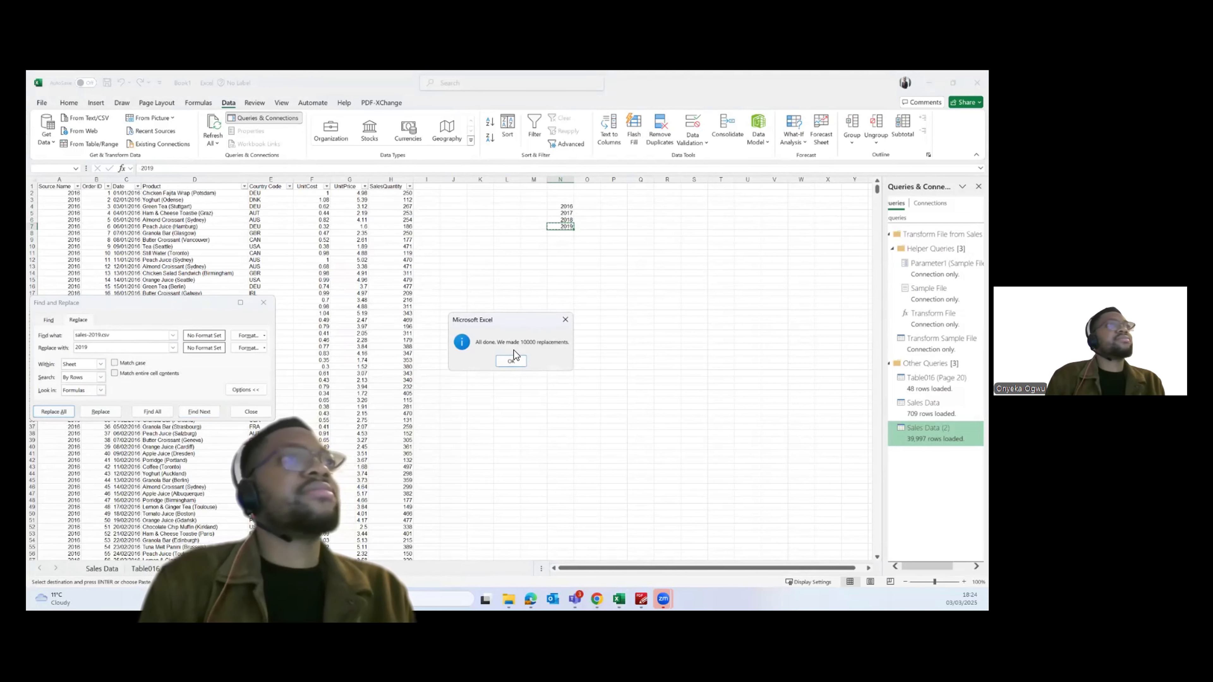
{"action": "left_click", "coordinate": [510, 360]}
Delete the helper list of years in N4:N7 and close Find and Replace
{"action": "left_click", "coordinate": [561, 206]}
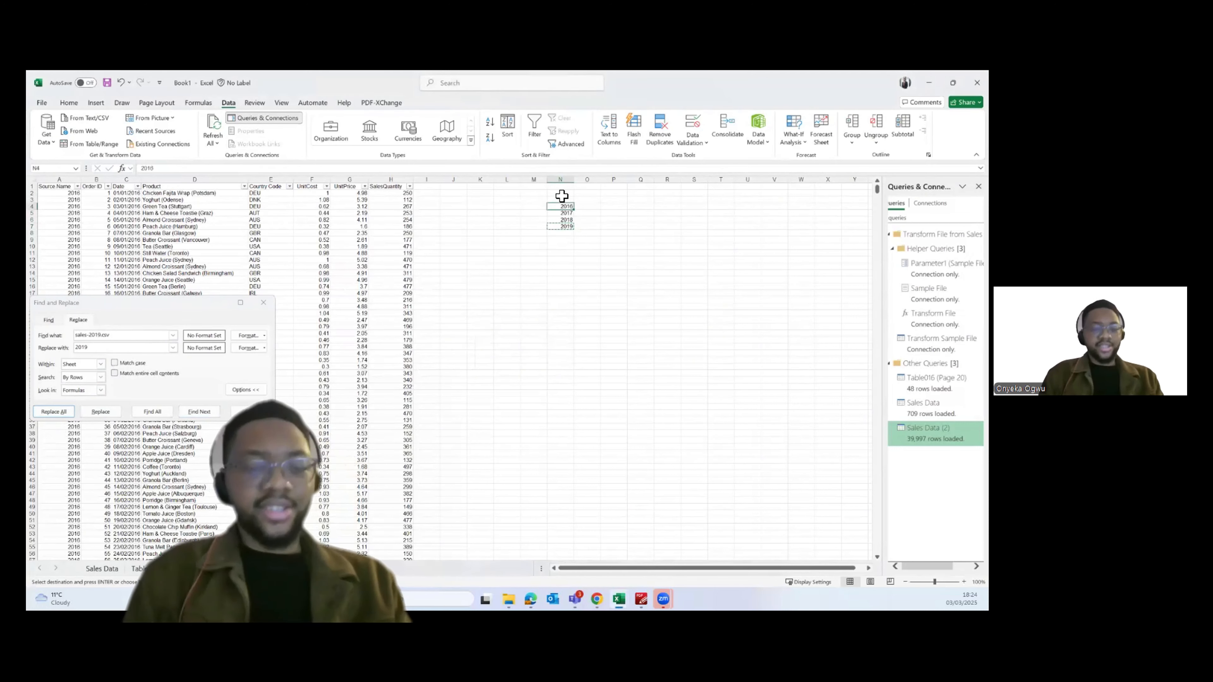
{"action": "key", "text": "ctrl+shift+Down"}
{"action": "key", "text": "Delete"}
{"action": "key", "text": "Left"}
{"action": "key", "text": "ctrl+Left"}
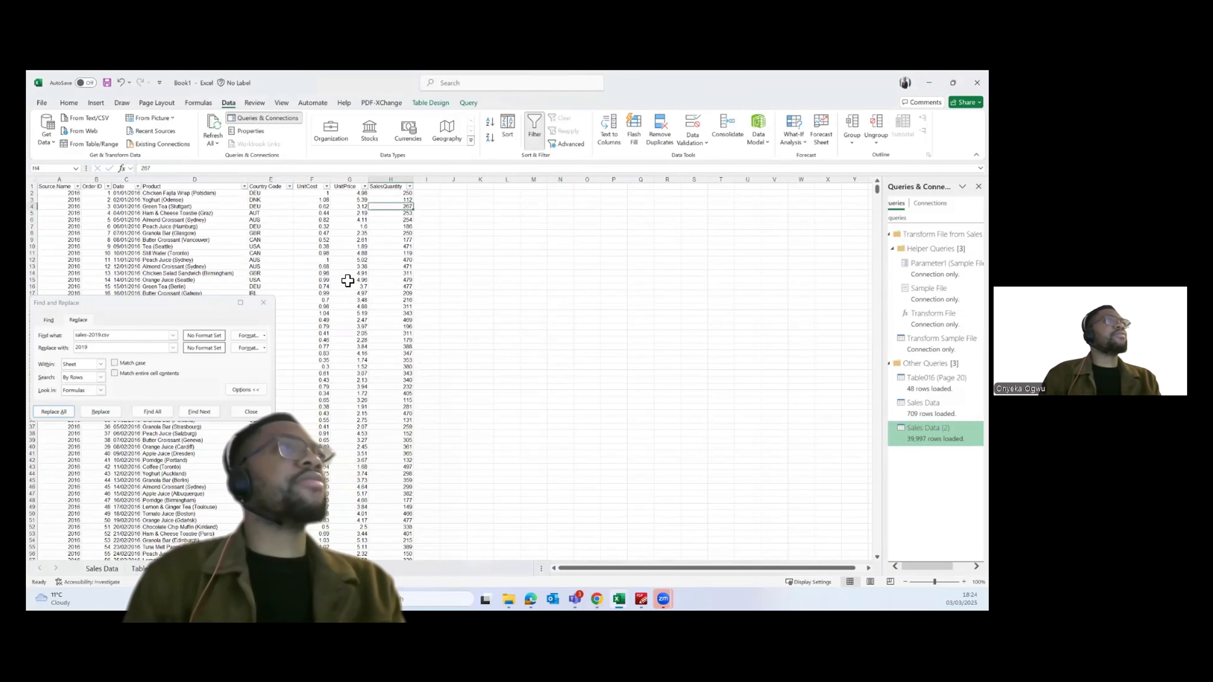
{"action": "left_click", "coordinate": [263, 302]}
{"action": "left_click", "coordinate": [136, 221]}
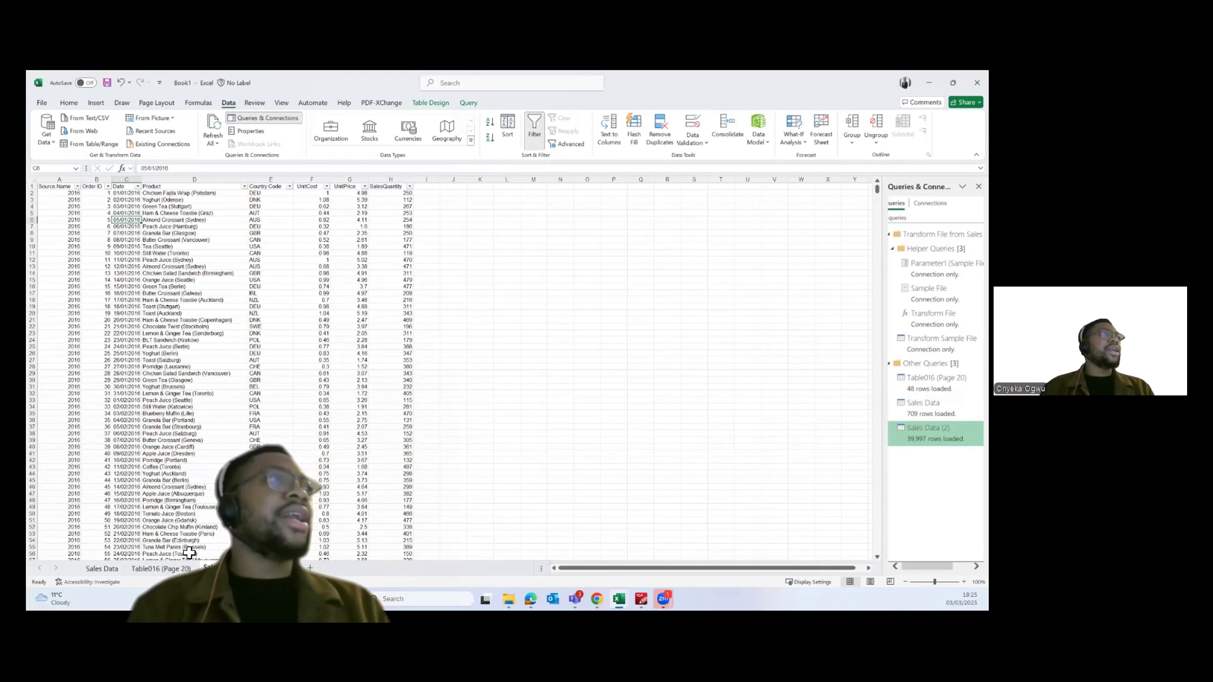
Review the imported data on the Table016 (Page 20) and Sales Data sheets, including the Product column
{"action": "left_click", "coordinate": [175, 567]}
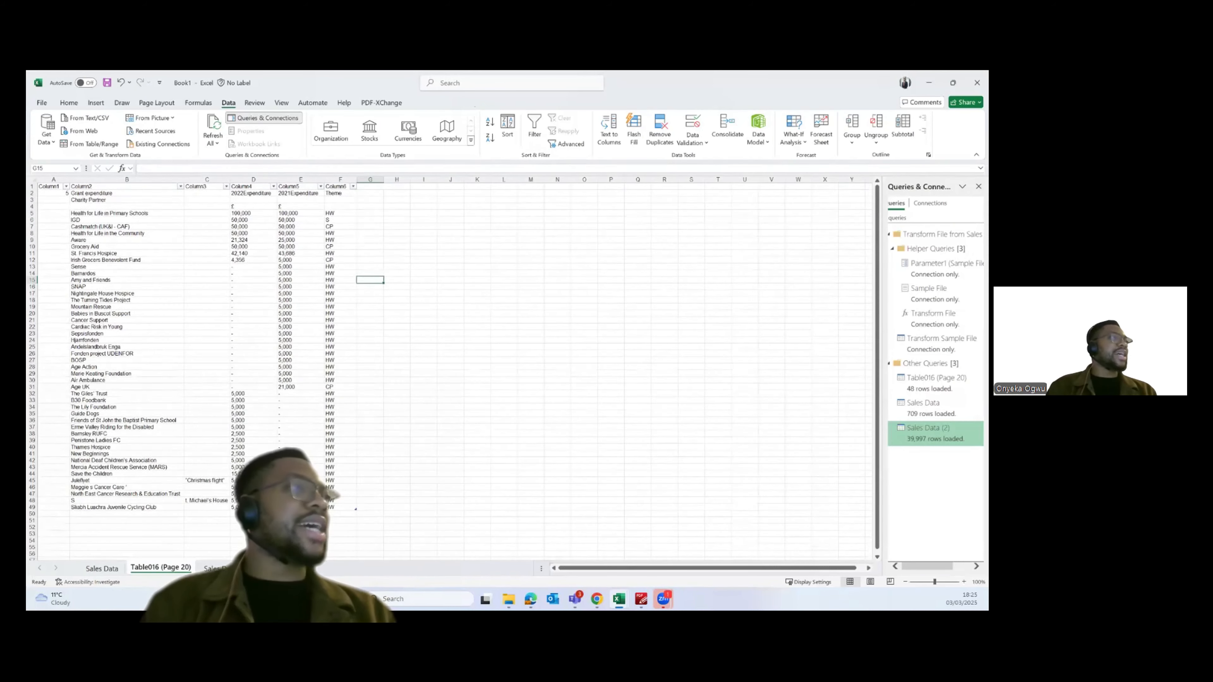
{"action": "left_click", "coordinate": [110, 568]}
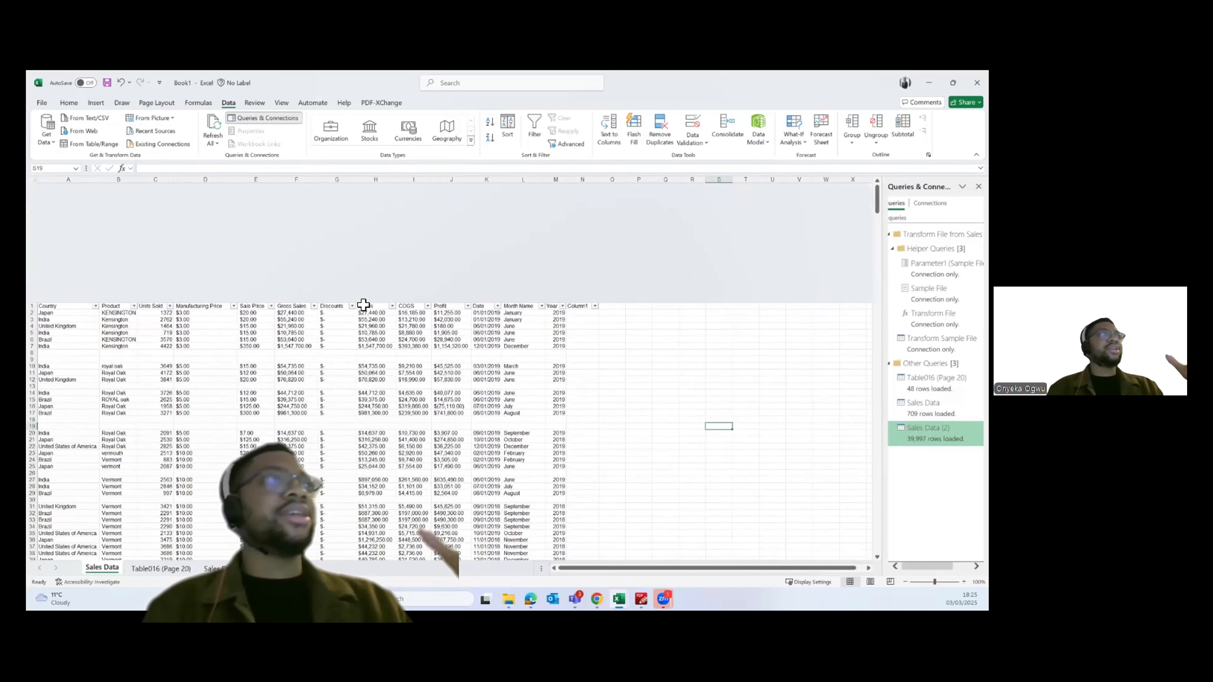
{"action": "left_click", "coordinate": [114, 234]}
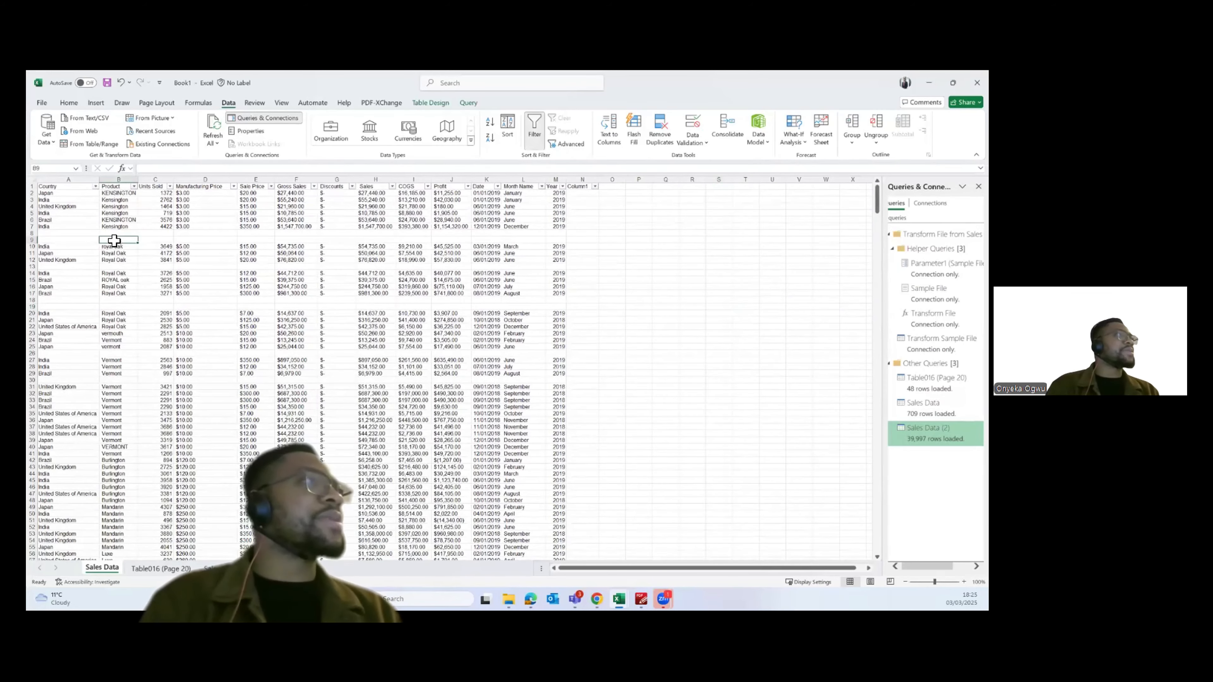
{"action": "left_click", "coordinate": [119, 193]}
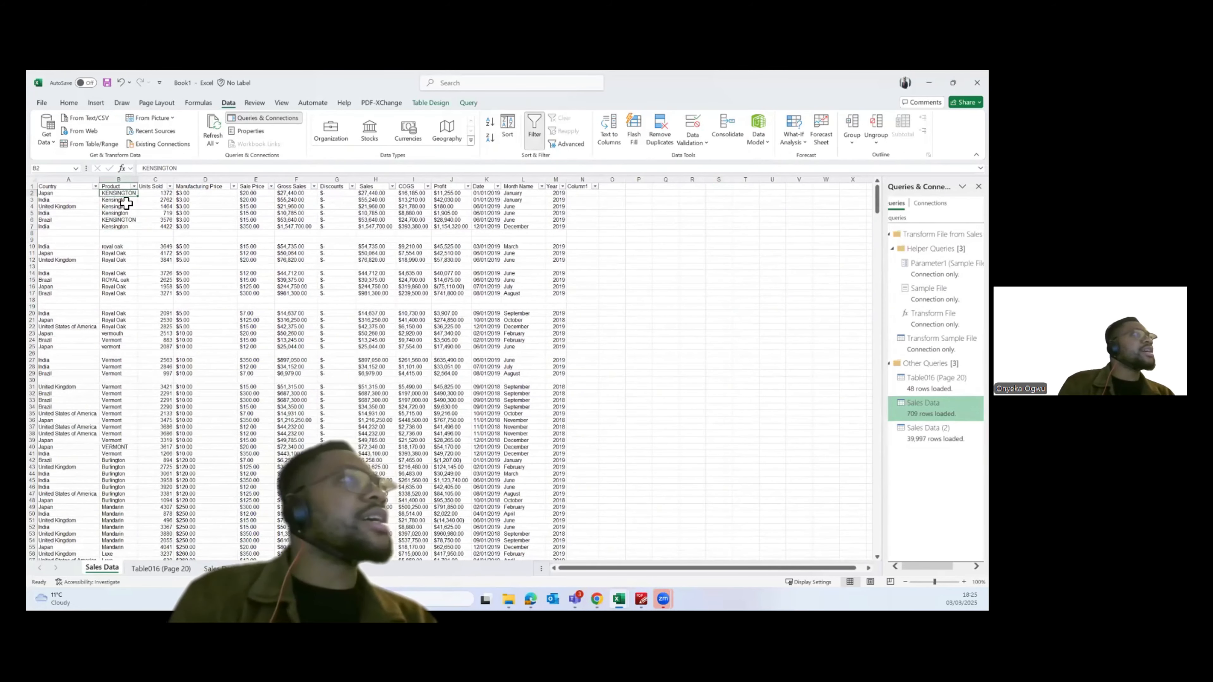
{"action": "left_click", "coordinate": [327, 367]}
{"action": "scroll", "coordinate": [327, 367], "scroll_direction": "up", "scroll_amount": 1}
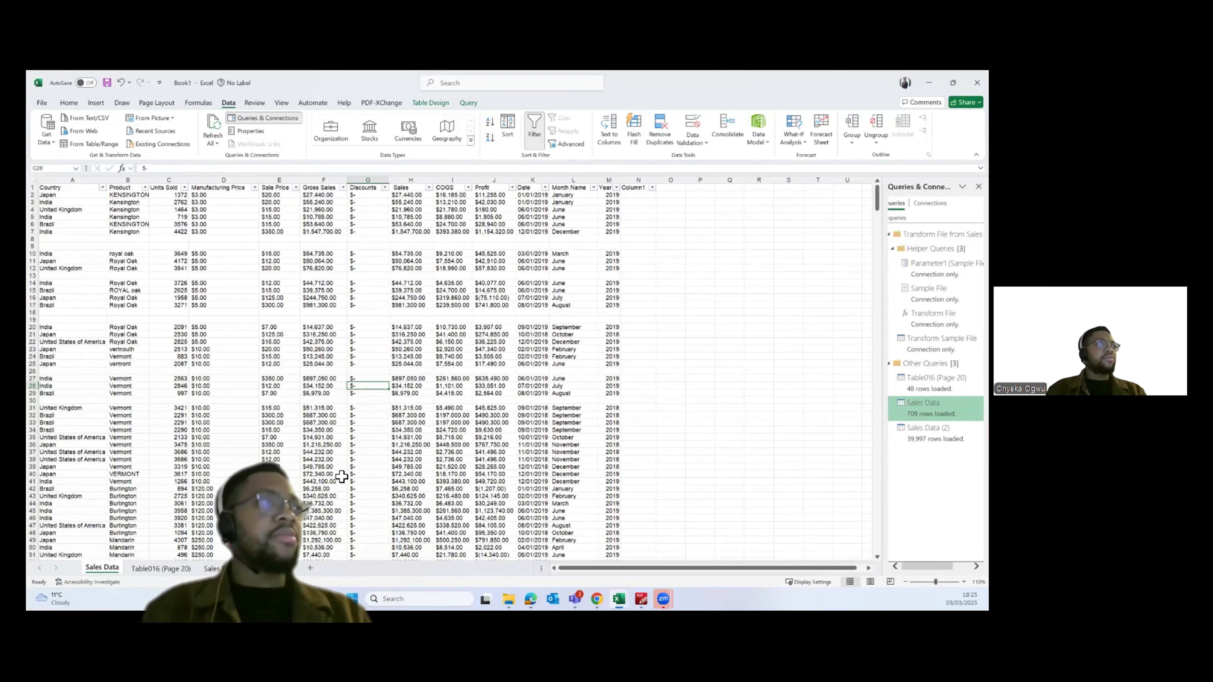
From the empty sheet, import the Sales Data folder with Get Data and run Combine & Load with the first file as sample
{"action": "left_click", "coordinate": [273, 568]}
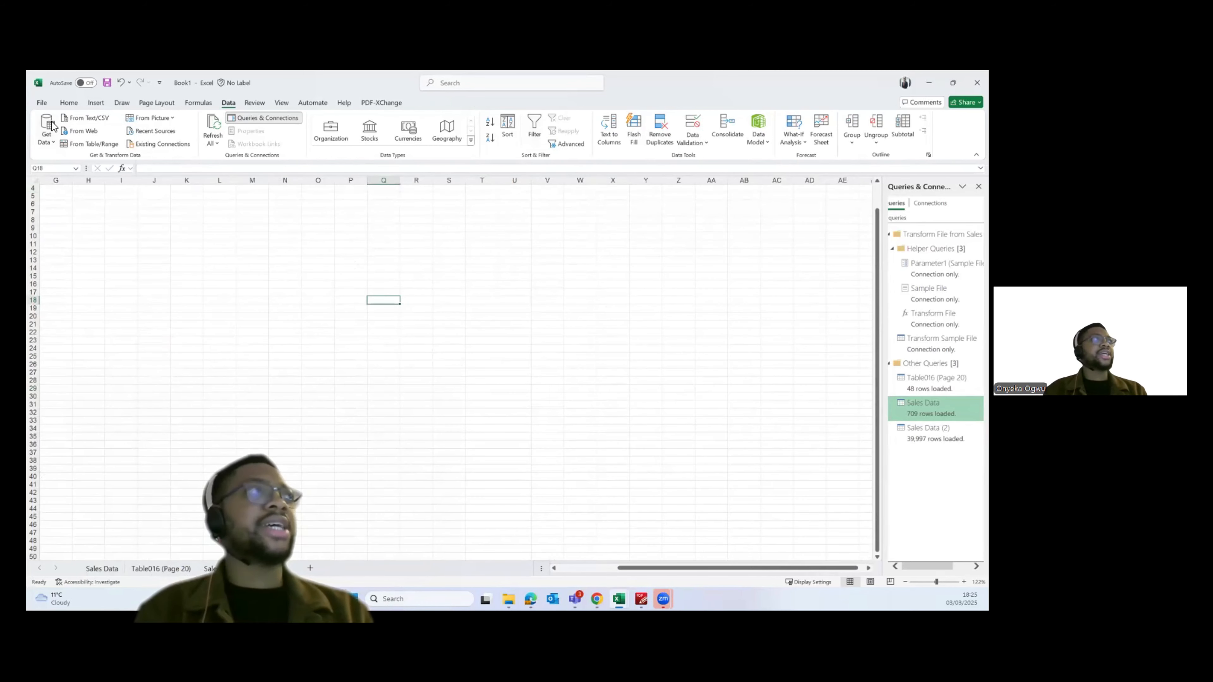
{"action": "left_click", "coordinate": [49, 143]}
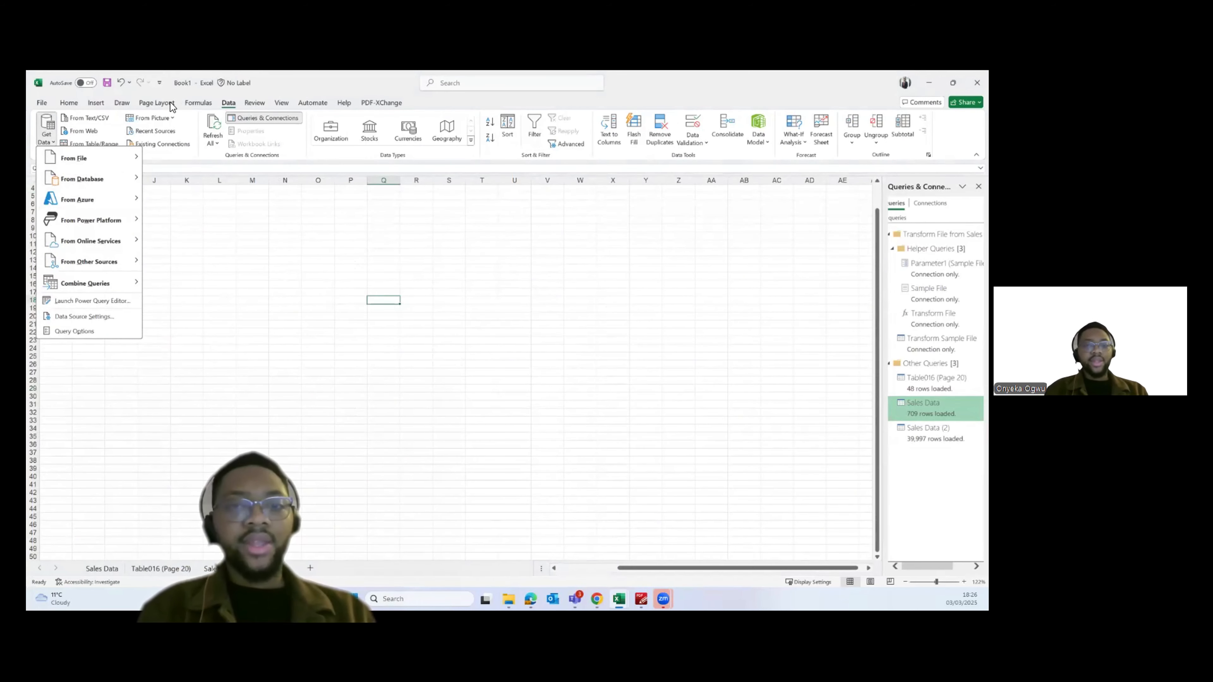
{"action": "mouse_move", "coordinate": [91, 157]}
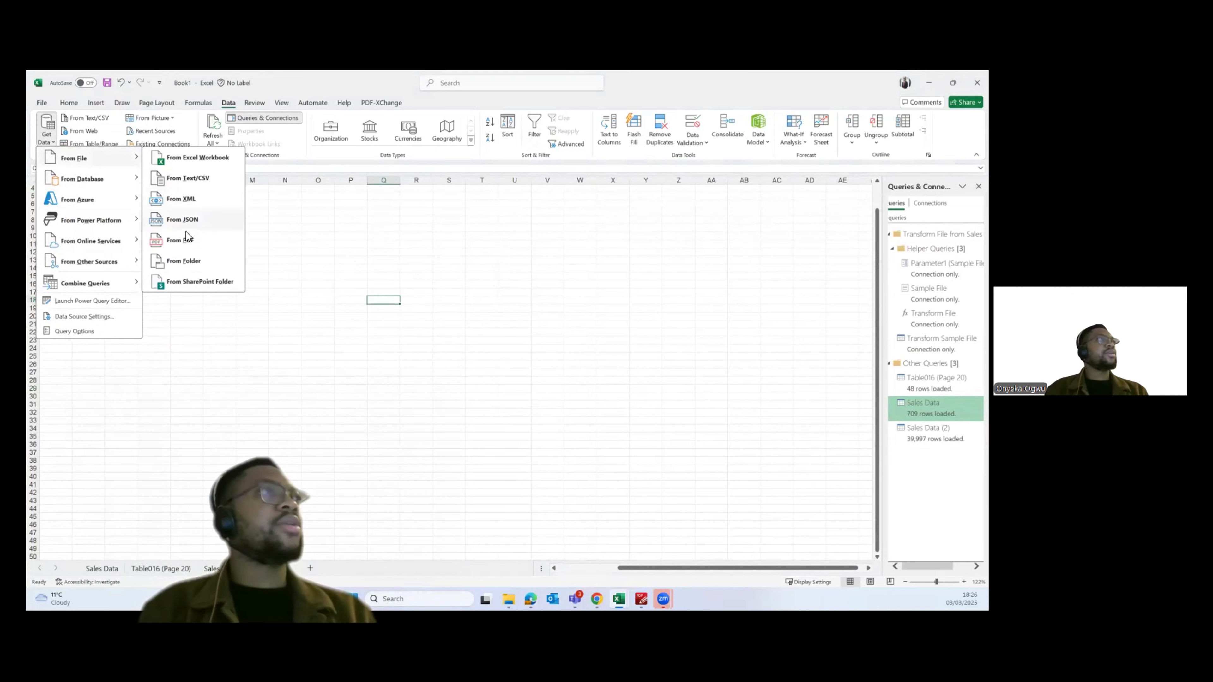
{"action": "left_click", "coordinate": [195, 260]}
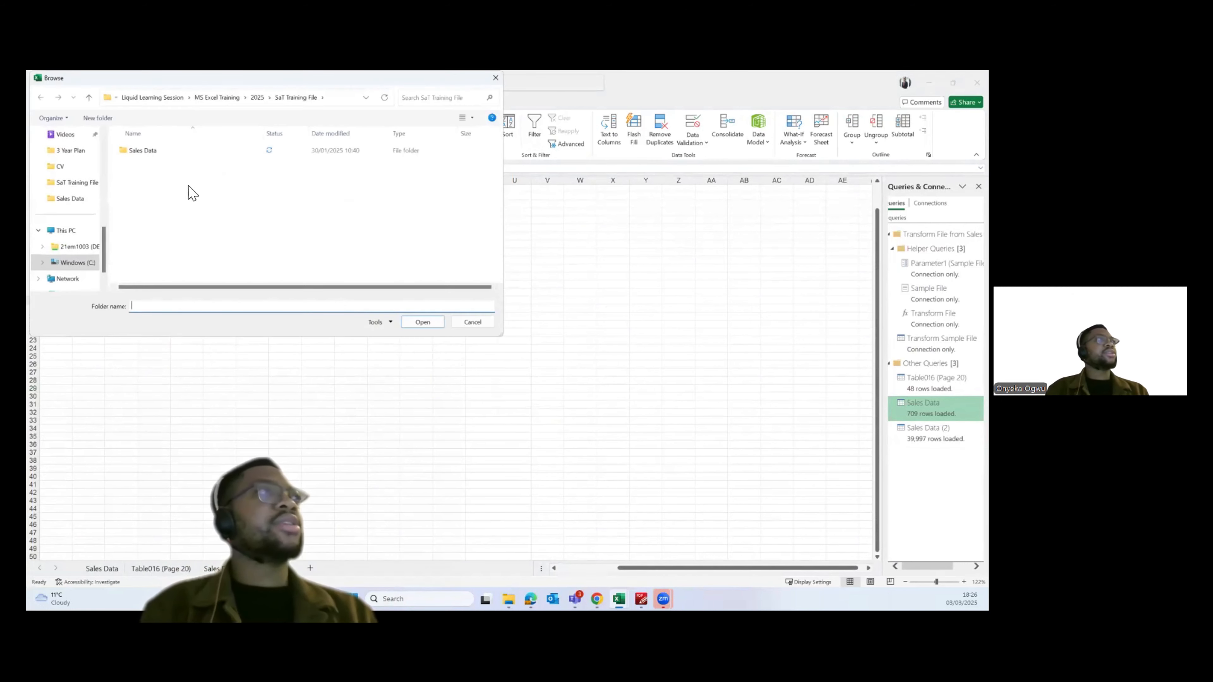
{"action": "left_click", "coordinate": [142, 154]}
{"action": "left_click", "coordinate": [432, 322]}
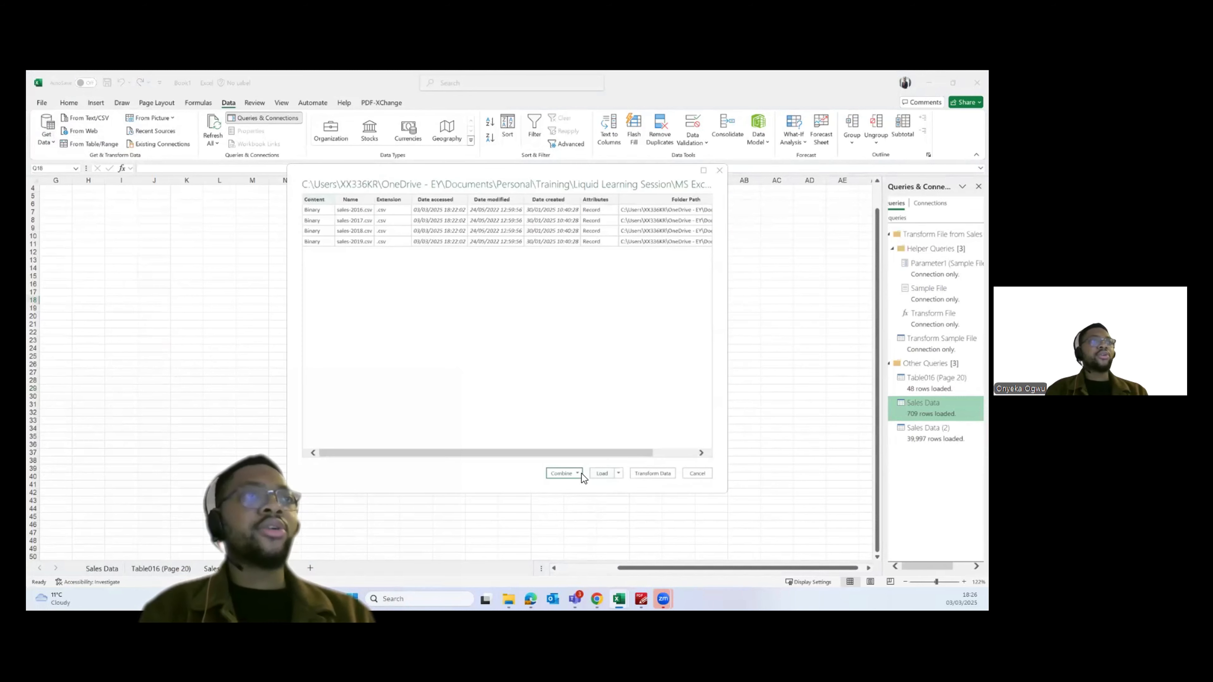
{"action": "left_click", "coordinate": [577, 473]}
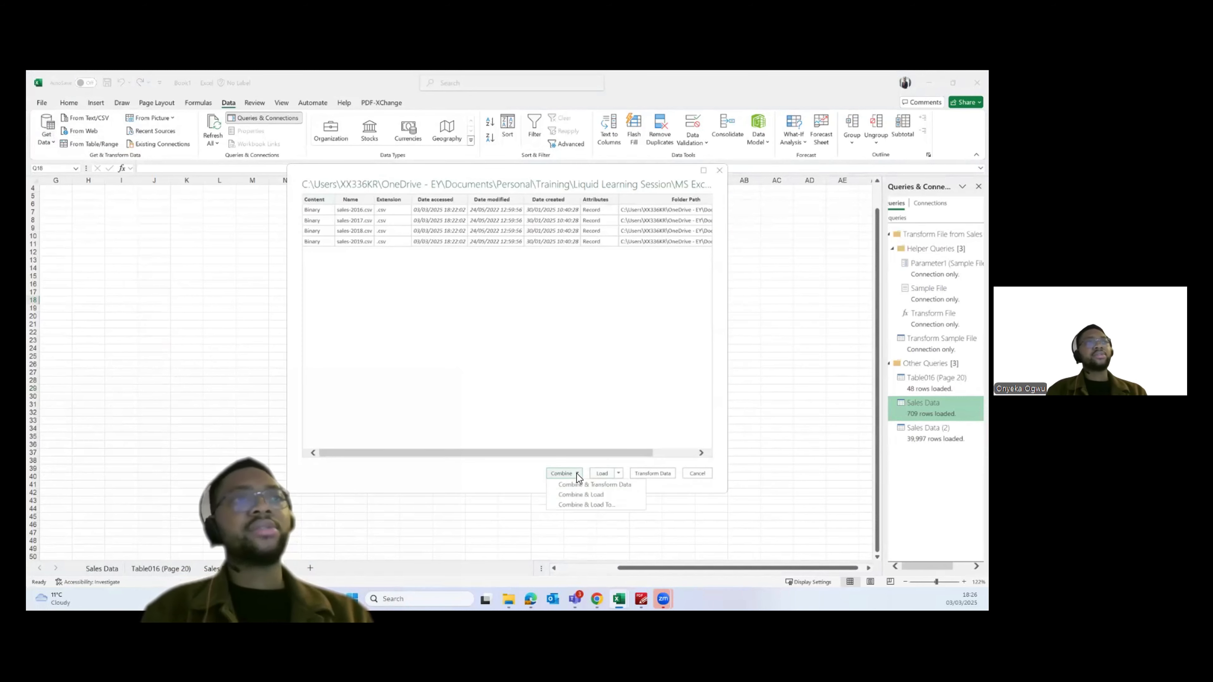
{"action": "left_click", "coordinate": [584, 494]}
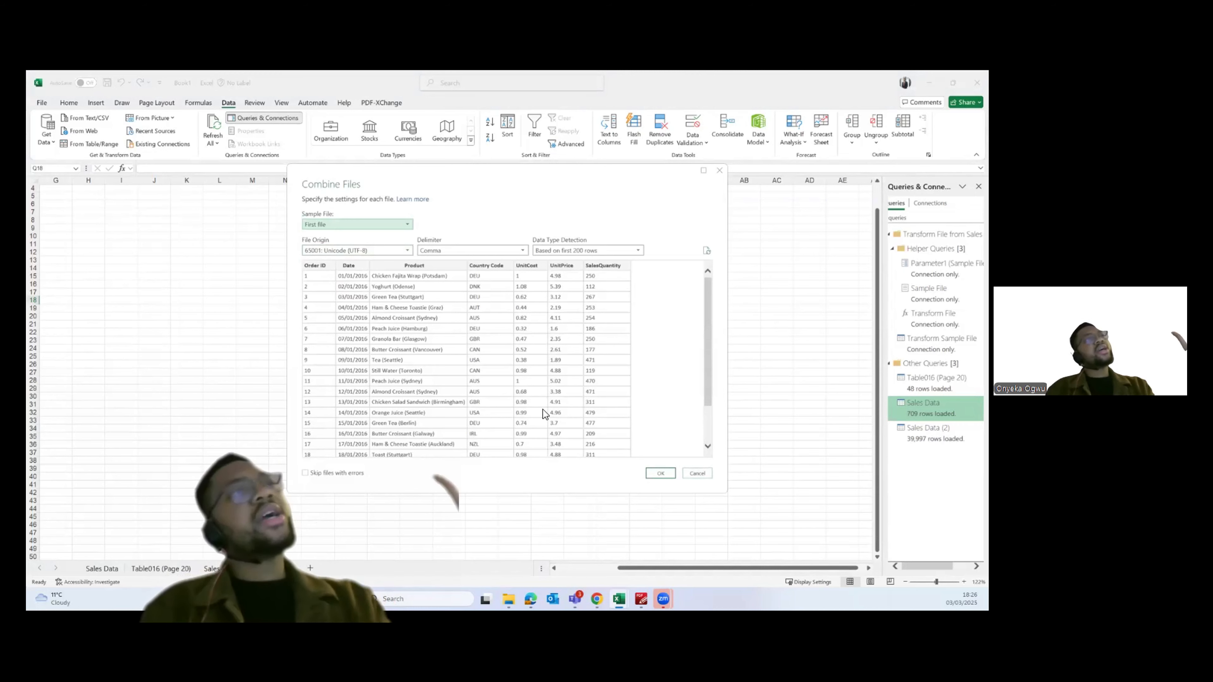
{"action": "left_click", "coordinate": [661, 474]}
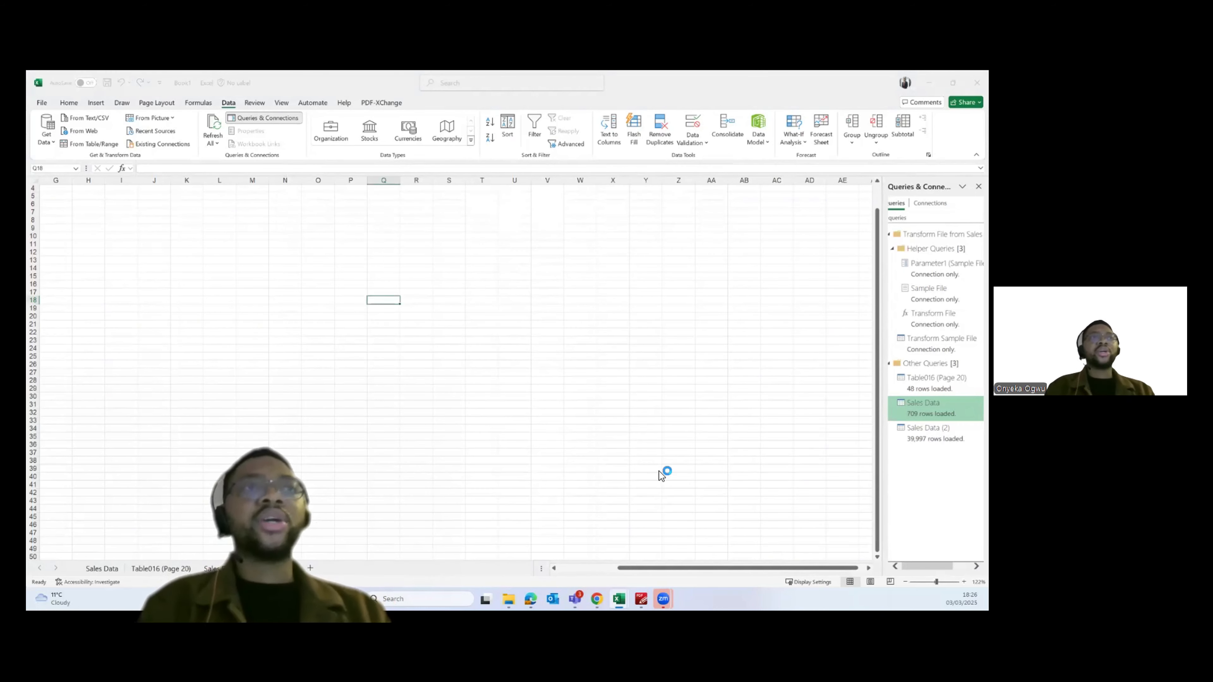